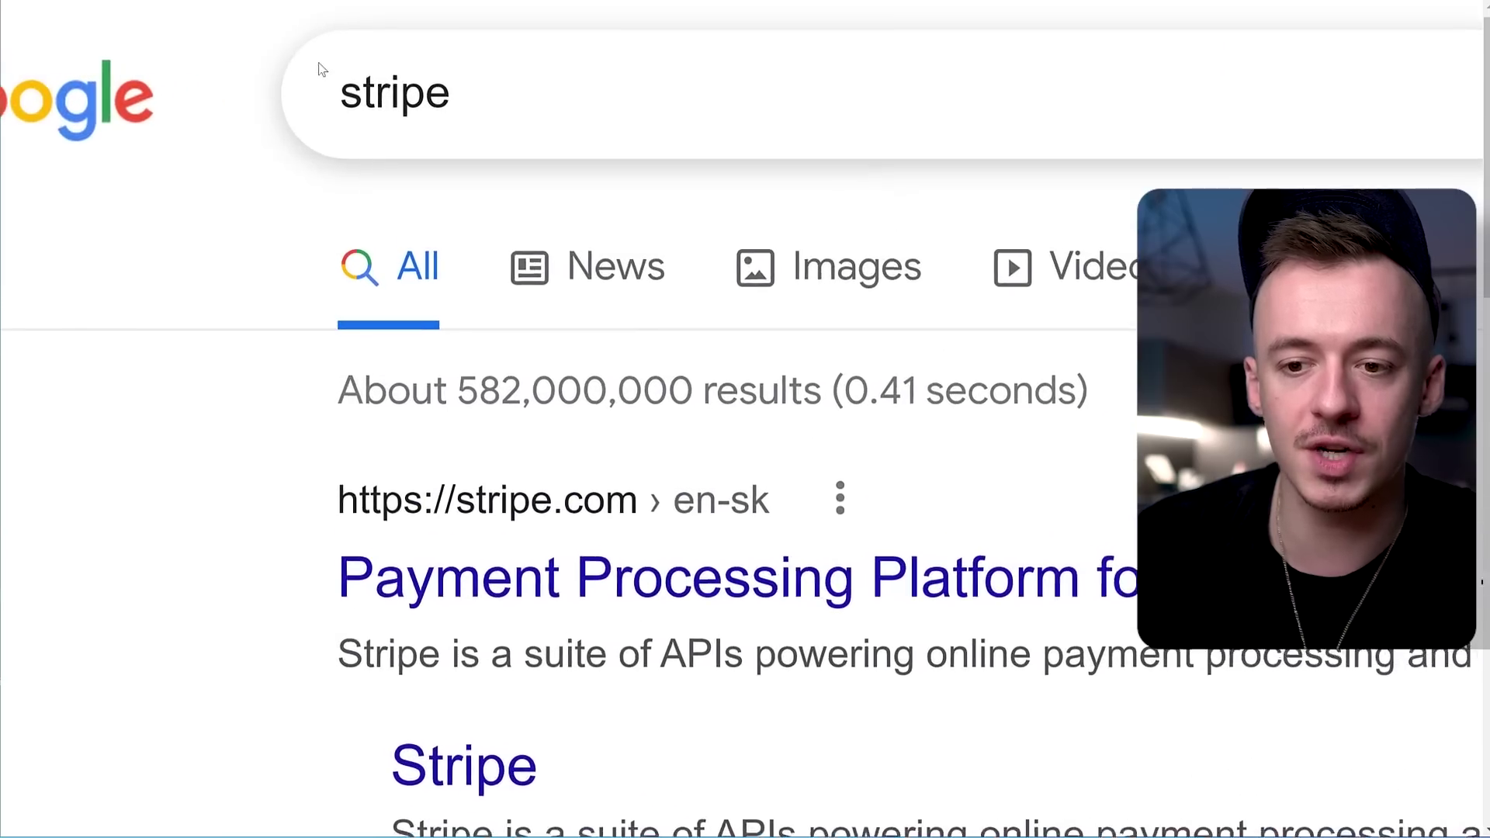
# Step: Open Stripe's website from the search results and look through its home page
pyautogui.click(469, 578)
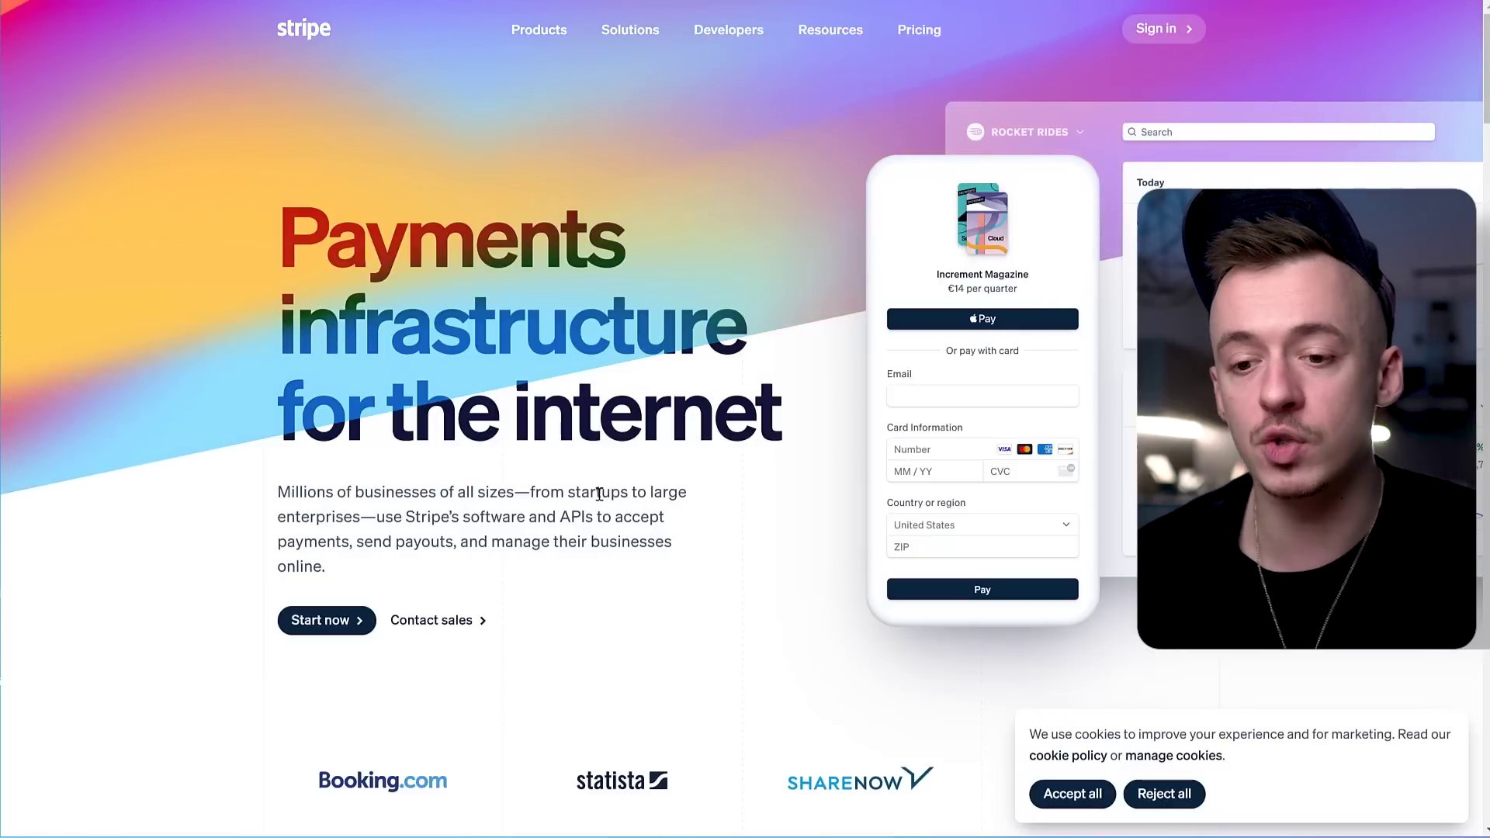
pyautogui.scroll(-5, 870, 498)
pyautogui.scroll(-10, 870, 498)
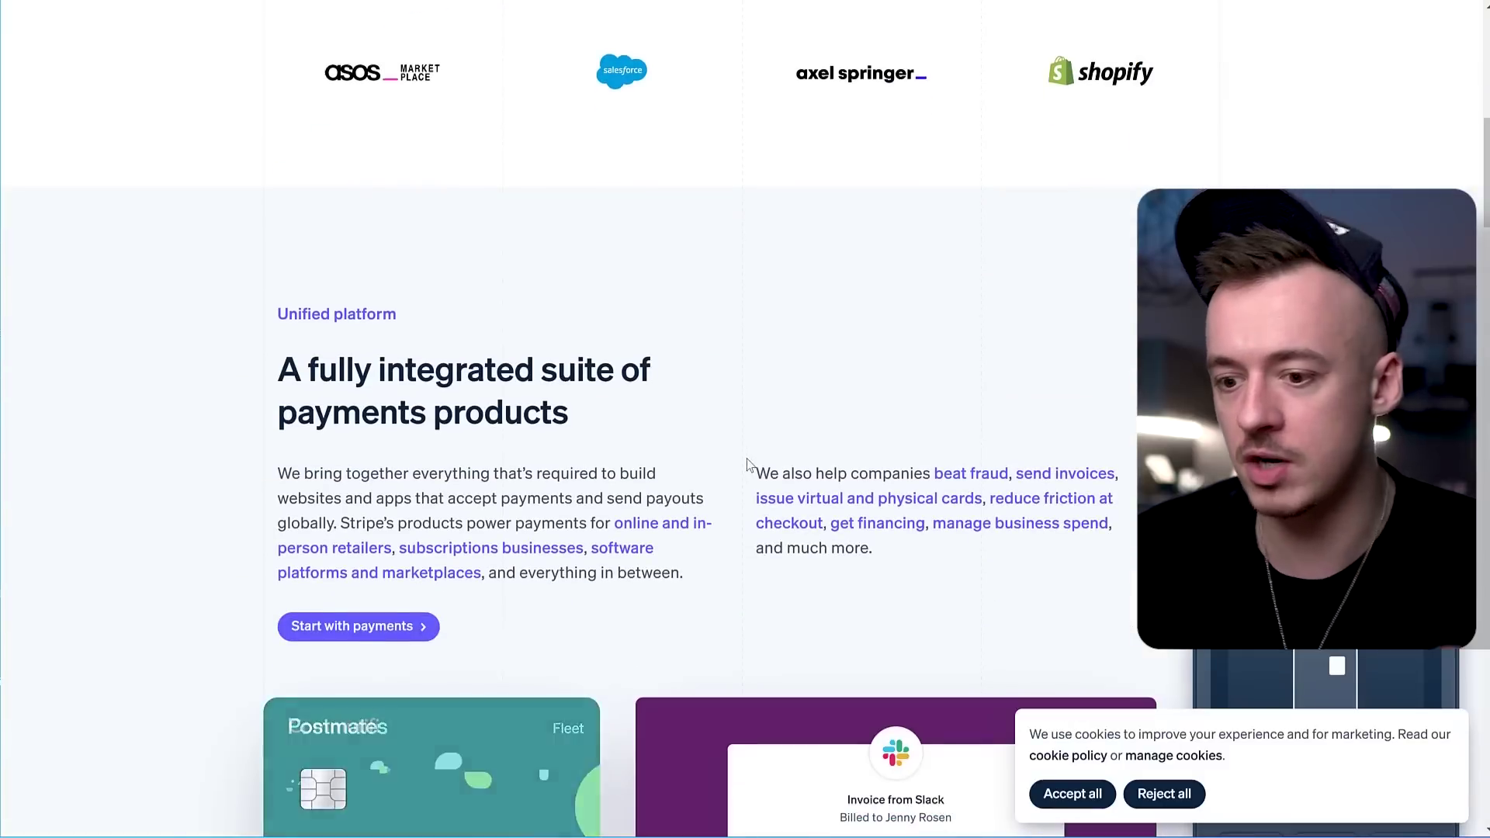
pyautogui.scroll(-6, 809, 573)
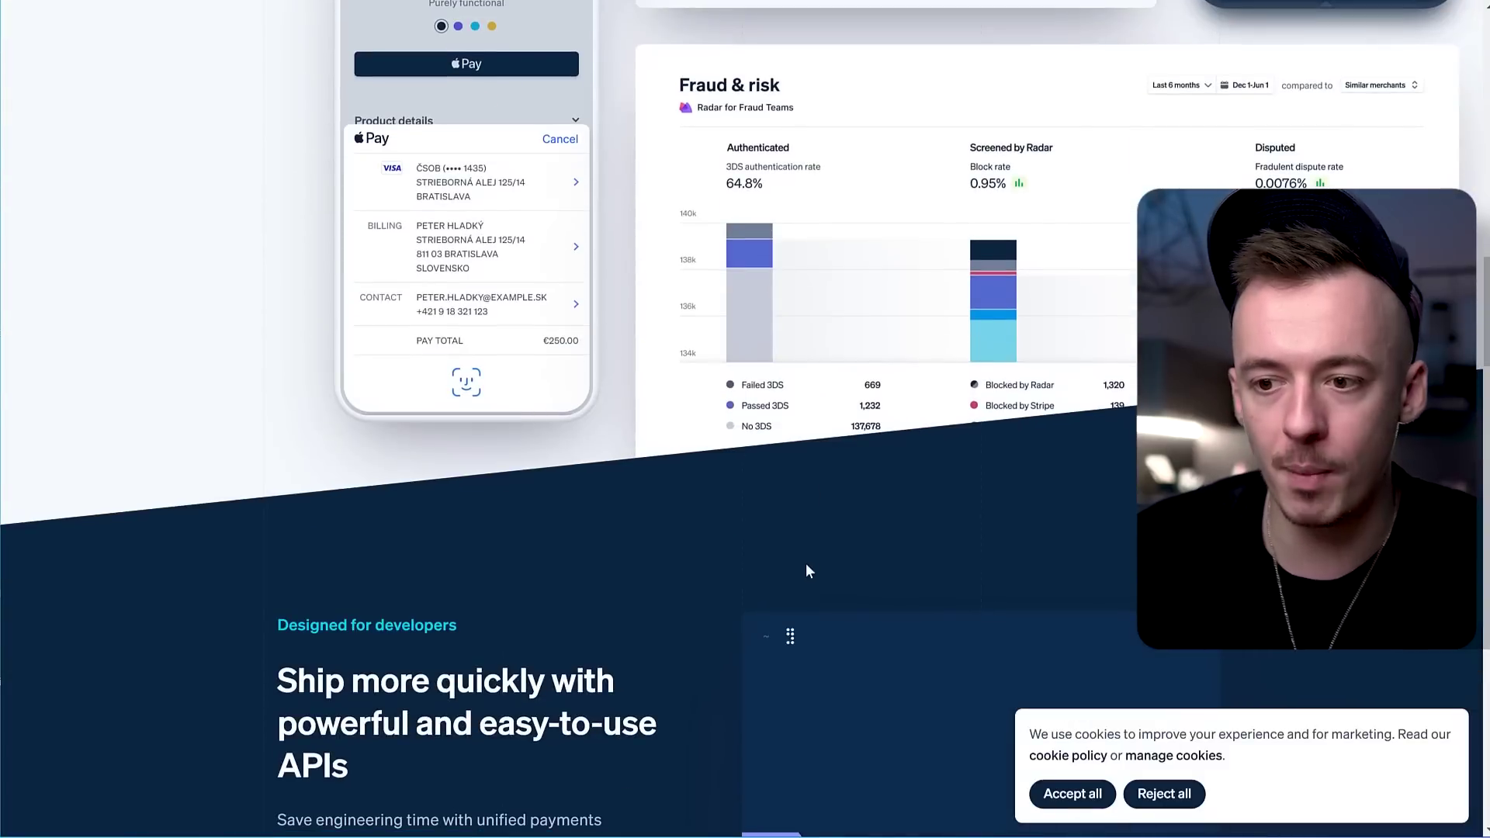
pyautogui.scroll(-7, 805, 571)
pyautogui.scroll(10, 719, 559)
pyautogui.scroll(15, 719, 557)
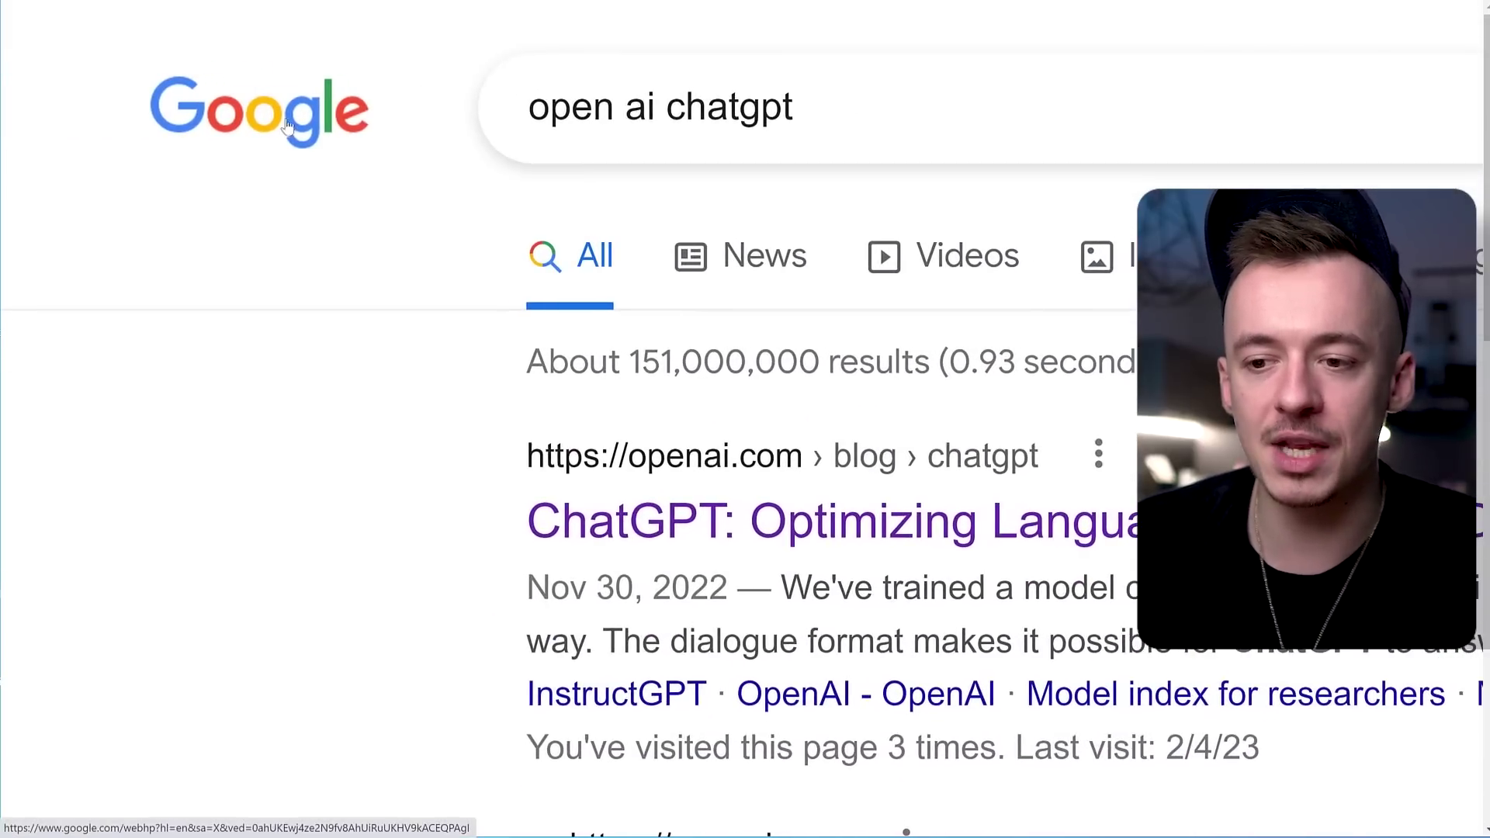
pyautogui.hscroll(3, 699, 447)
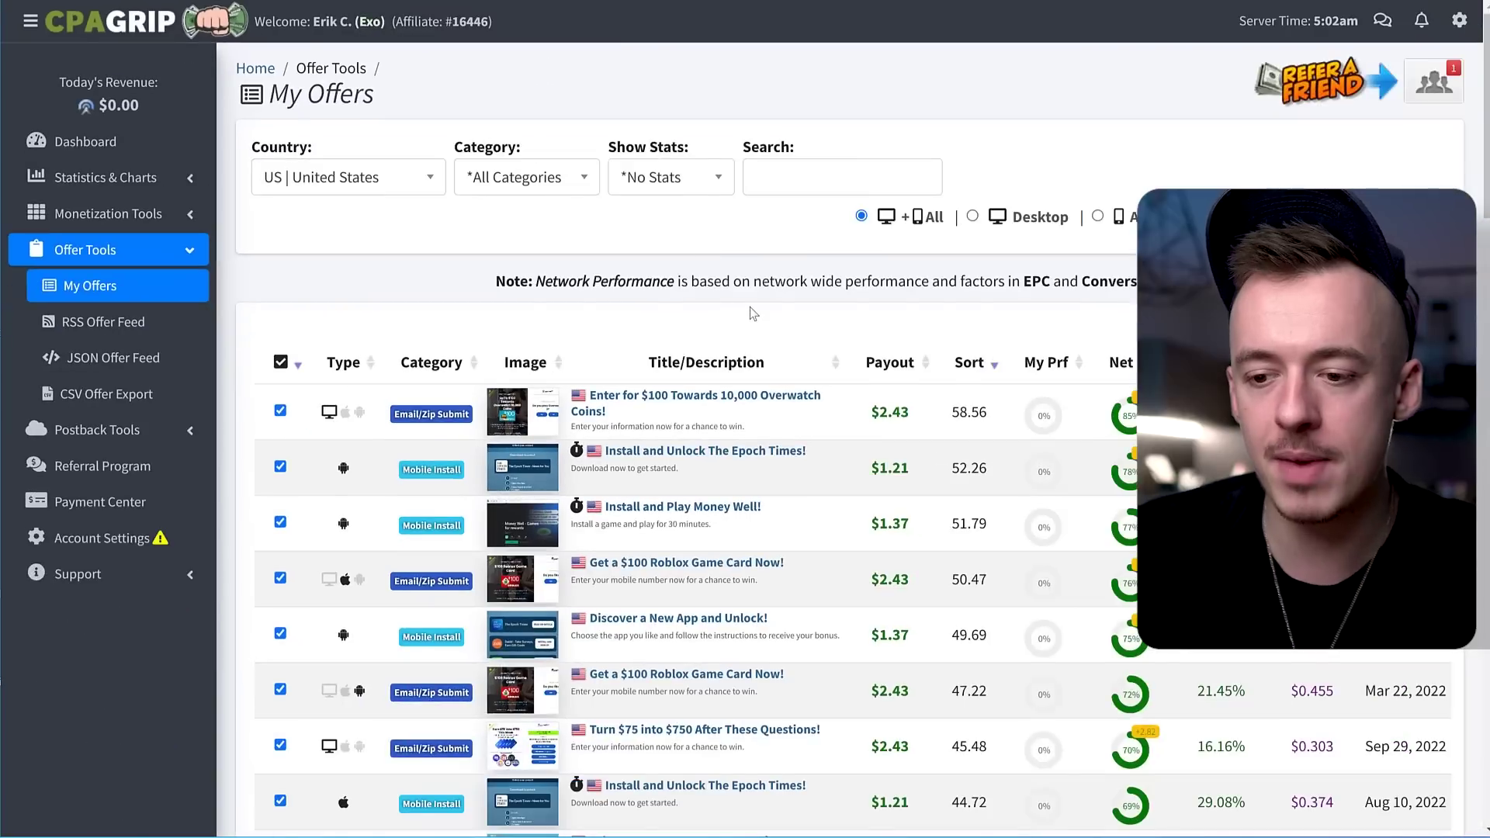
# Step: Look through the United States offers on CPAGrip's My Offers page, examining their titles, types and payouts
pyautogui.scroll(-2, 753, 313)
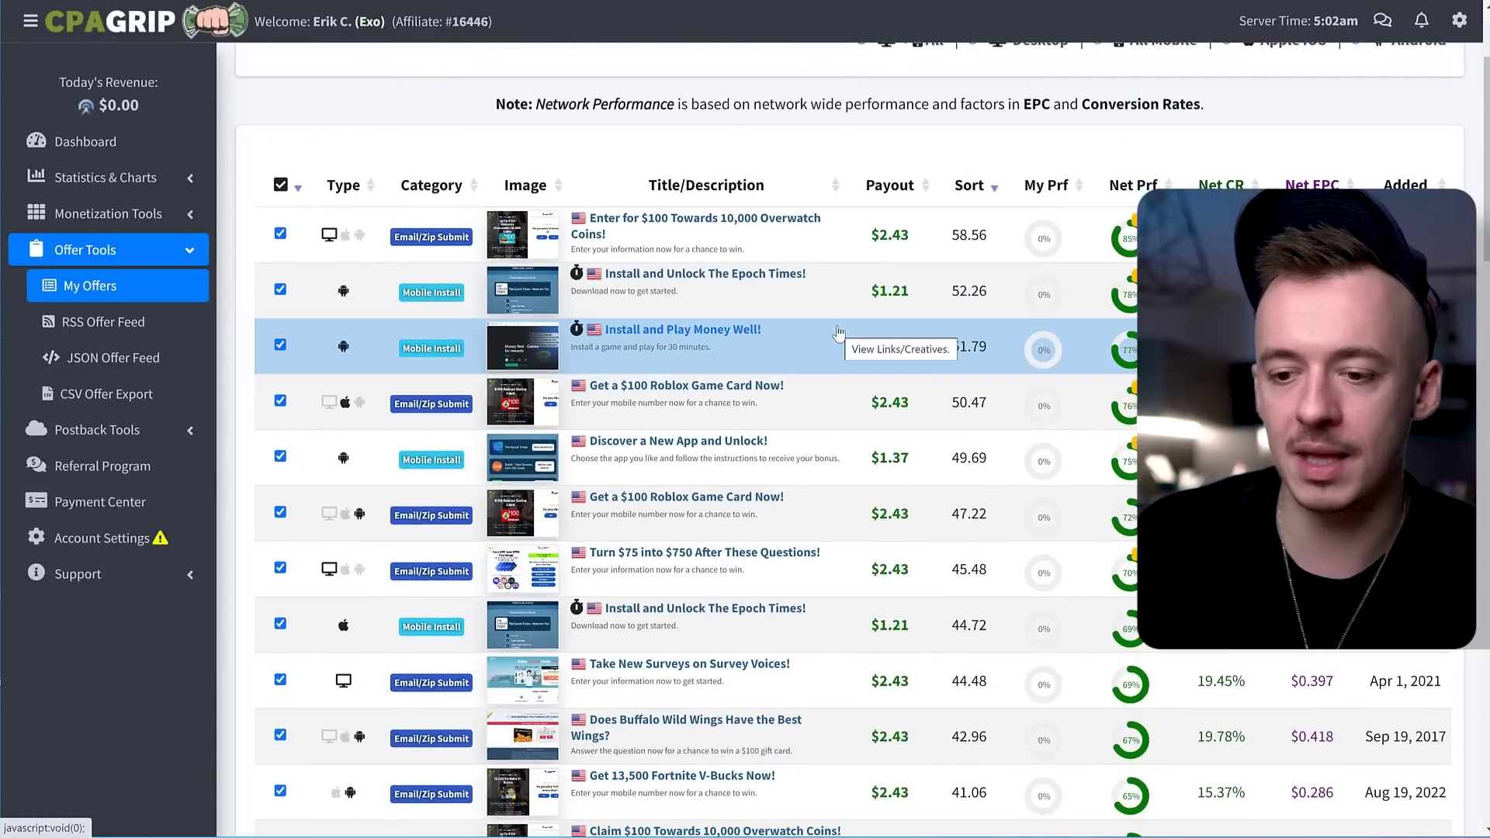
pyautogui.scroll(-1, 839, 333)
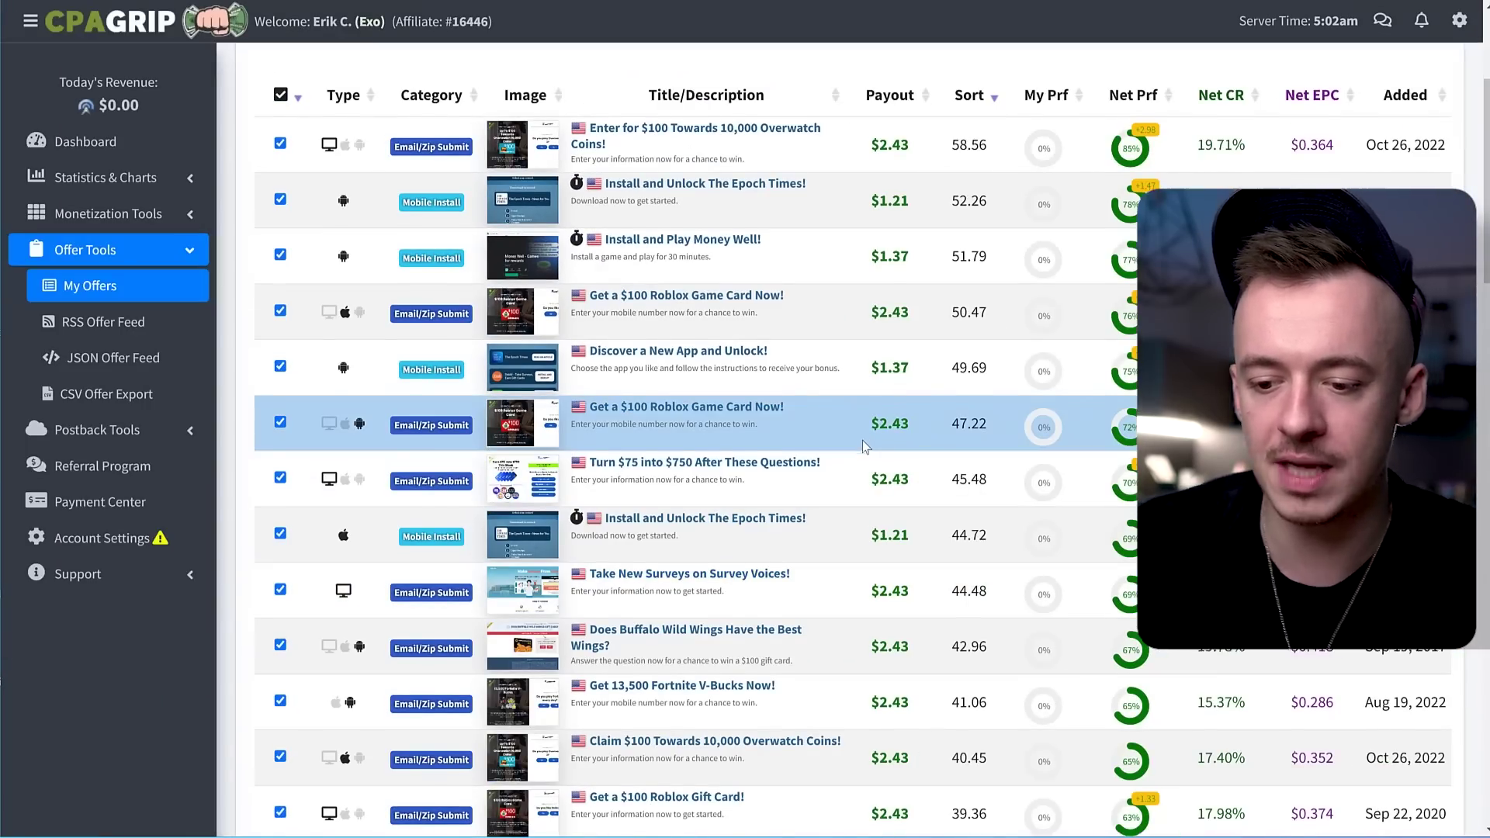
pyautogui.scroll(-2, 864, 442)
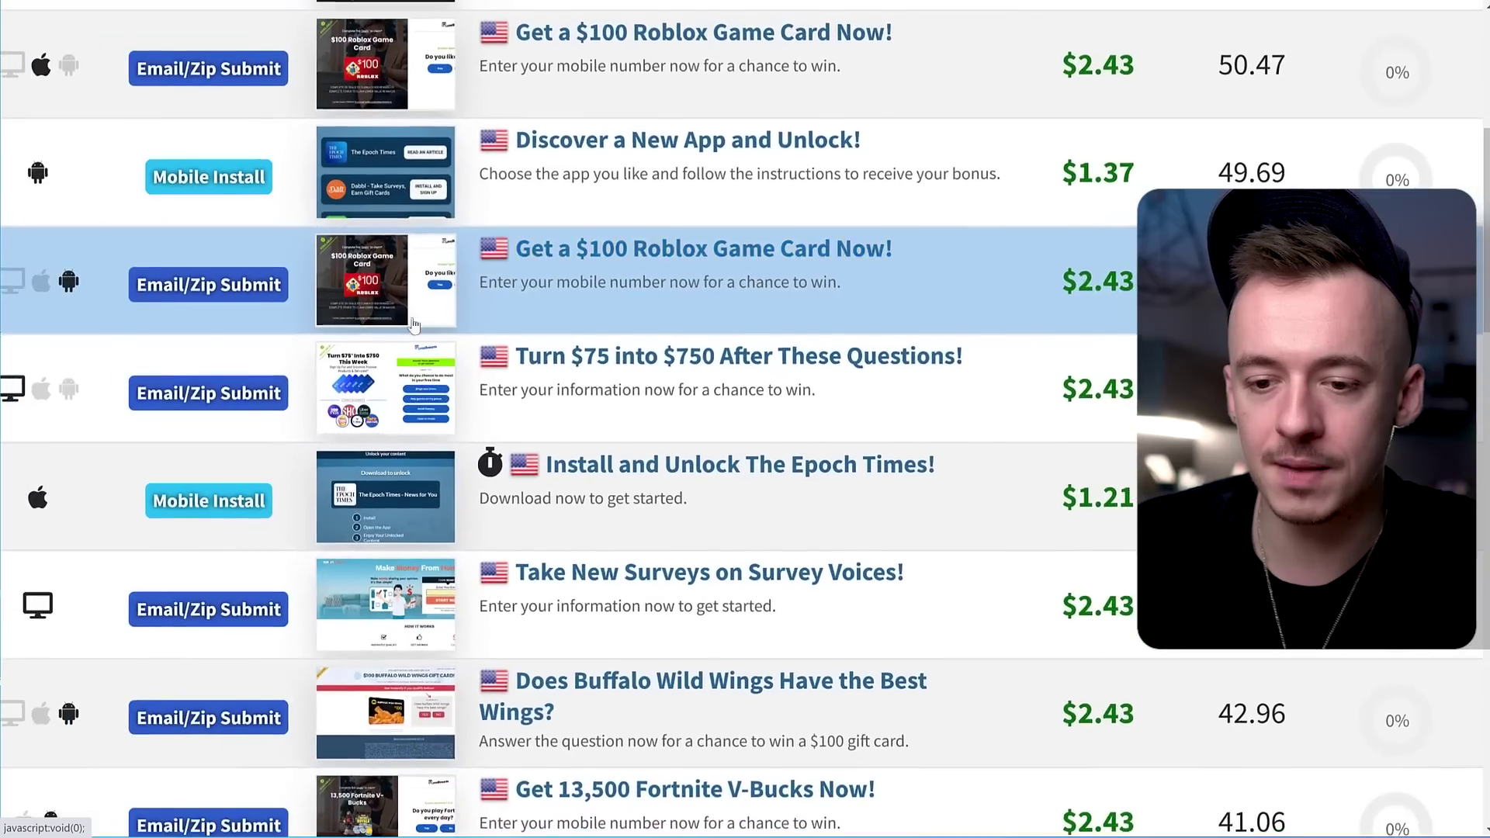
pyautogui.scroll(5, 570, 392)
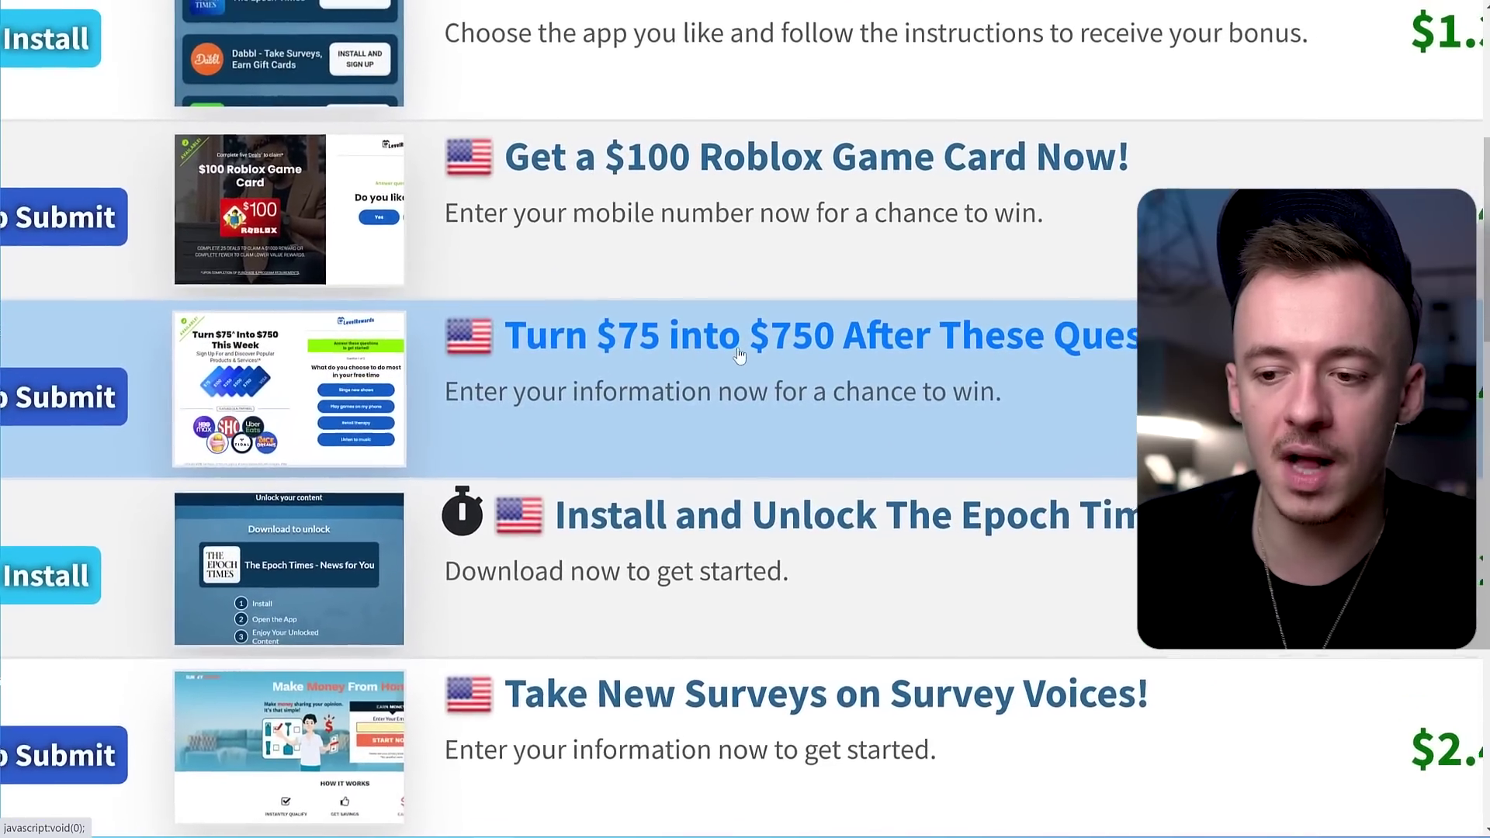
pyautogui.scroll(-3, 737, 346)
pyautogui.scroll(-3, 892, 378)
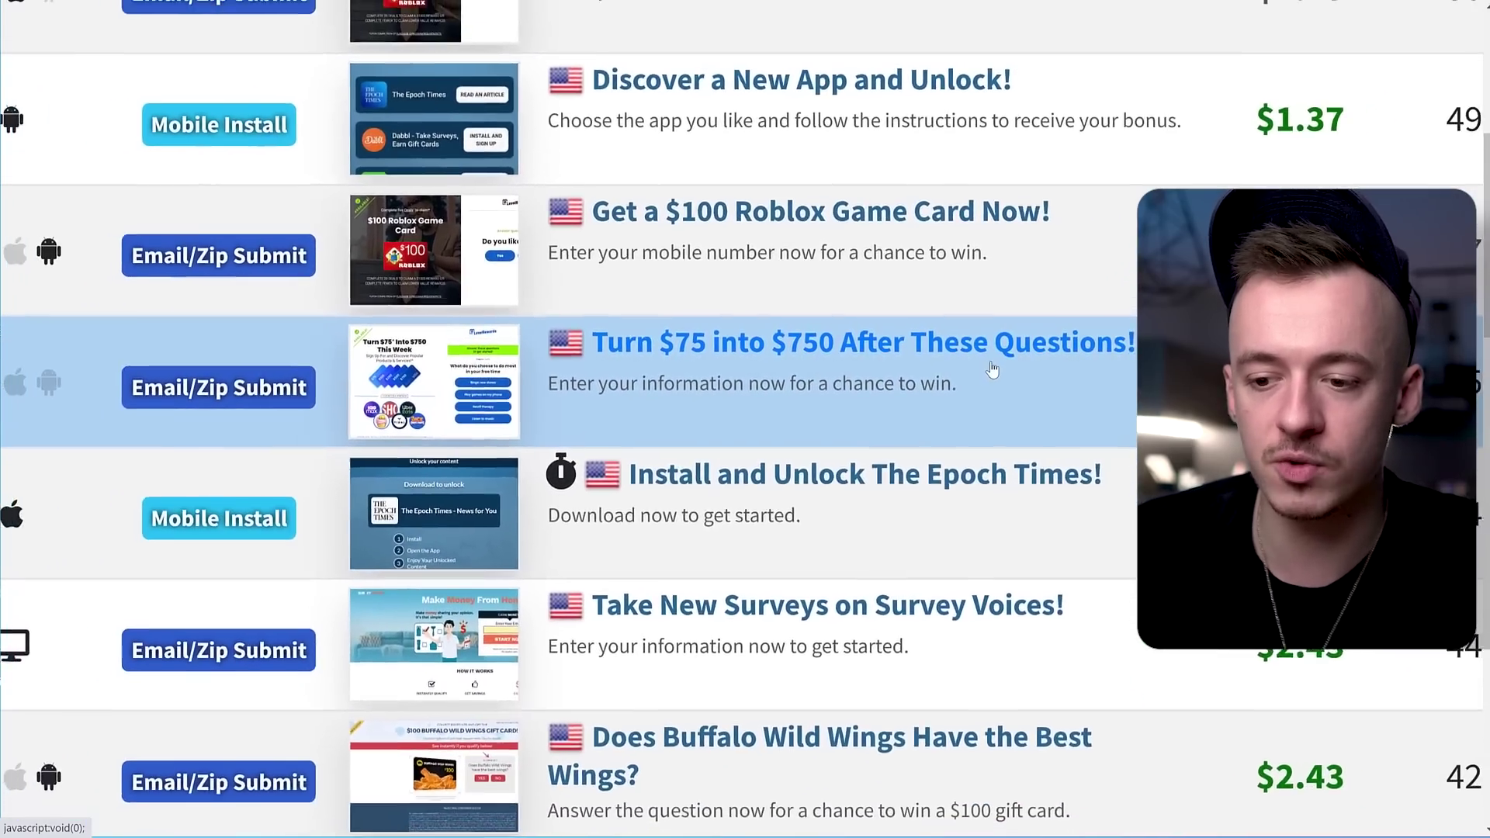
pyautogui.scroll(-5, 939, 377)
pyautogui.scroll(-10, 992, 373)
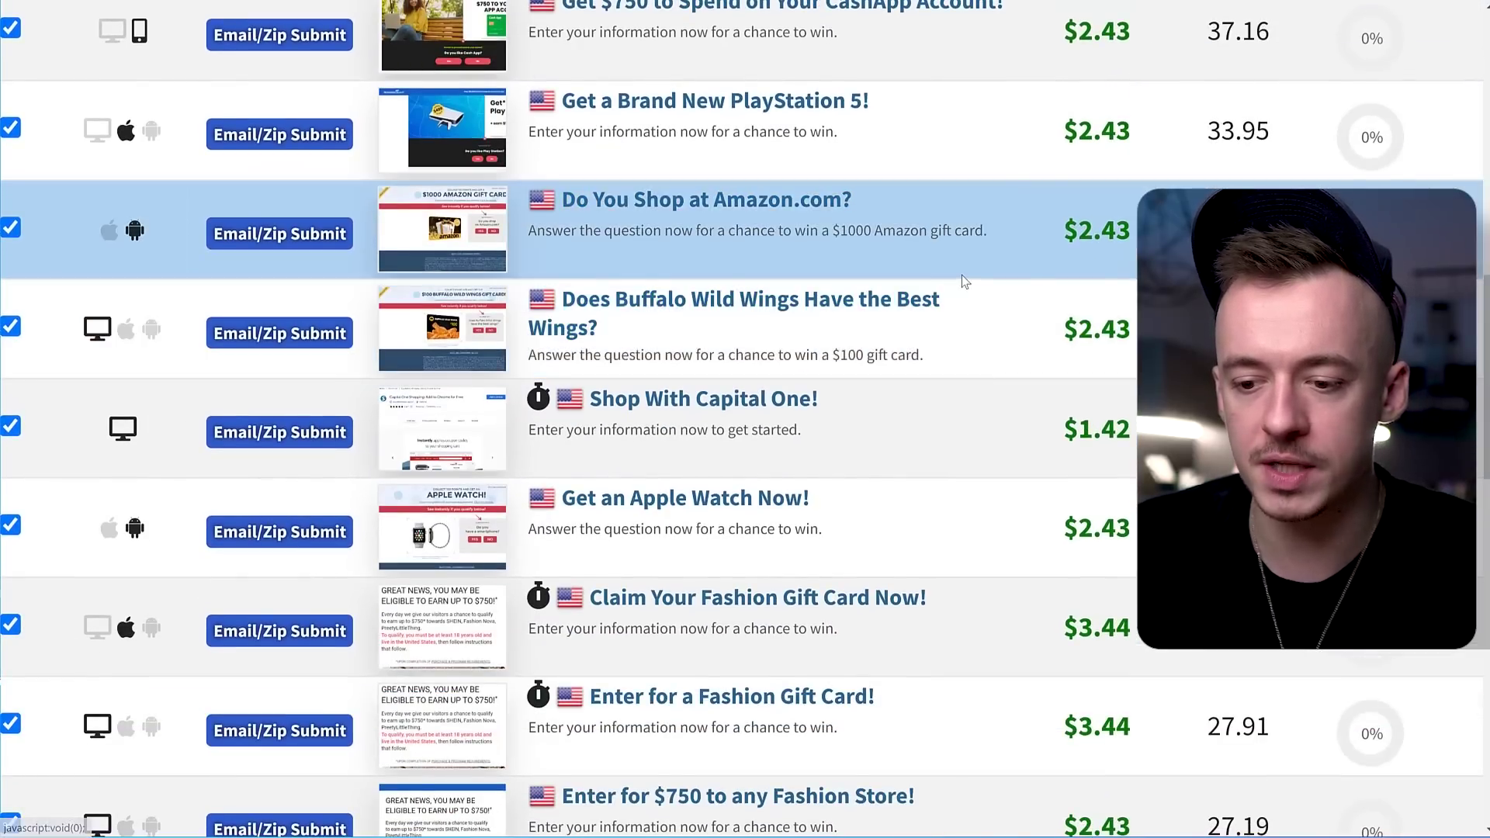
pyautogui.scroll(-2, 962, 275)
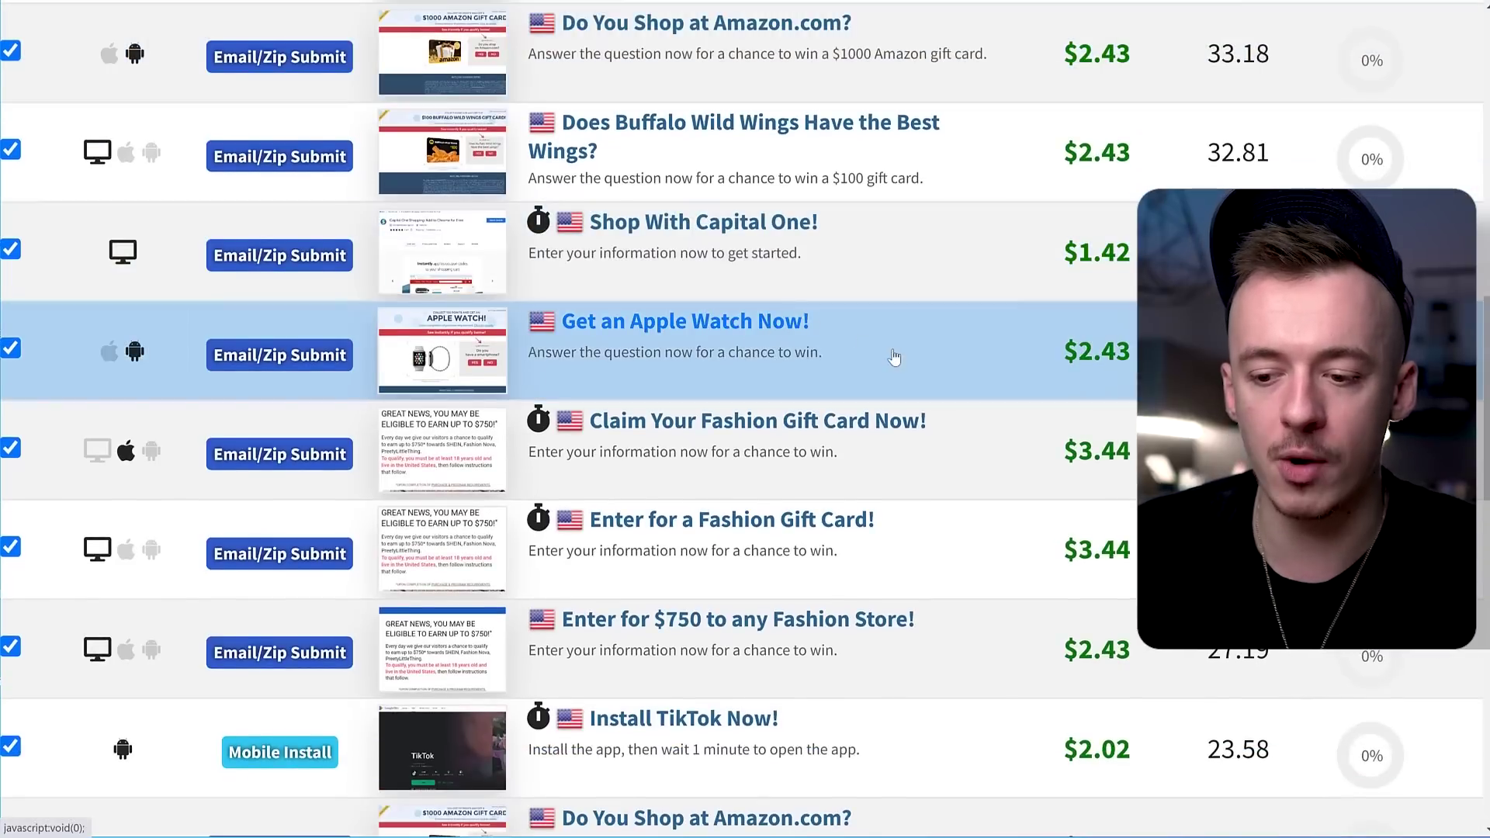
pyautogui.scroll(-2, 655, 437)
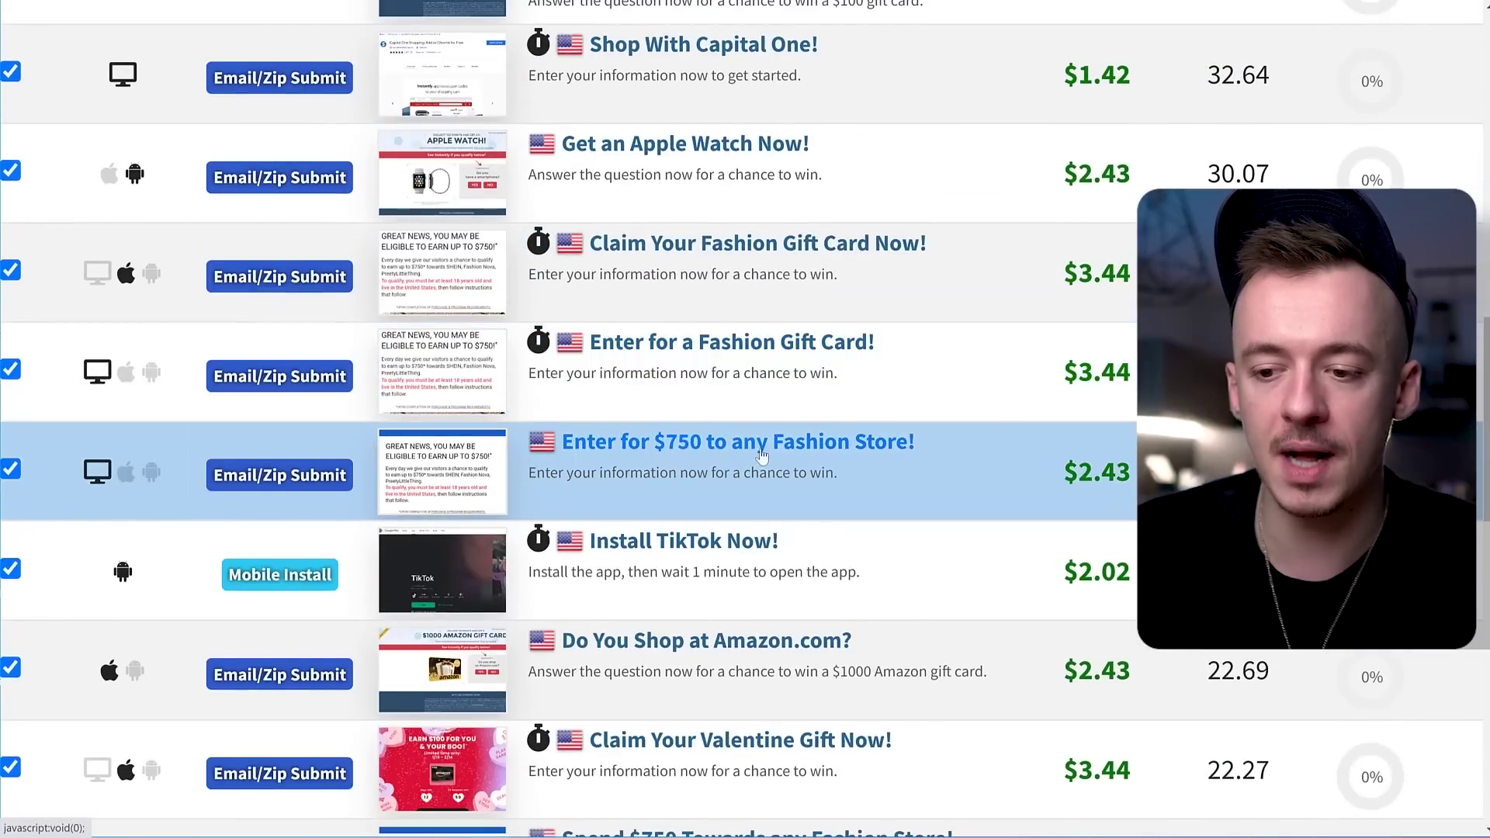
pyautogui.scroll(-4, 879, 455)
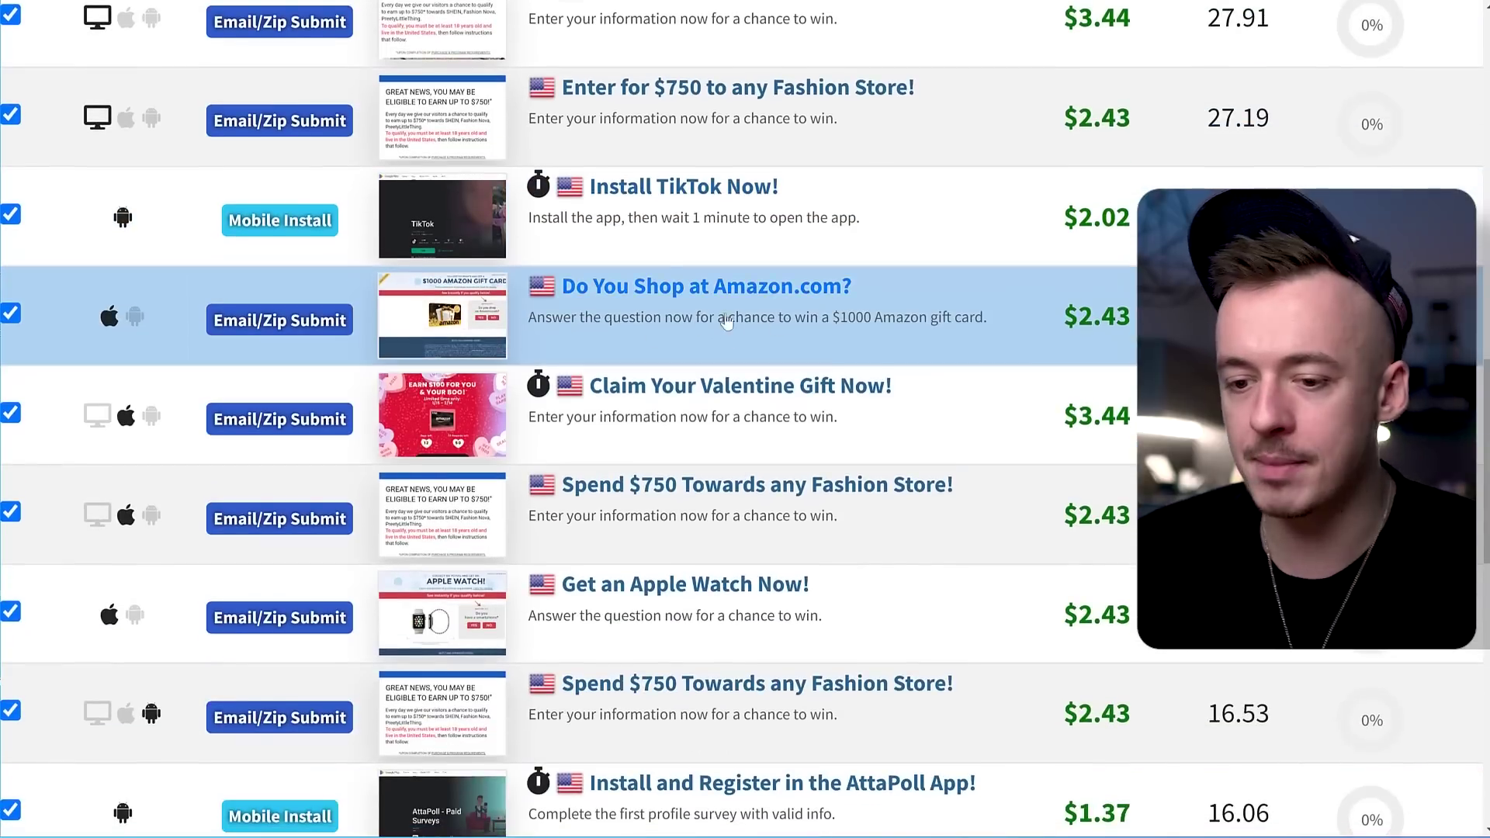
pyautogui.scroll(-5, 883, 347)
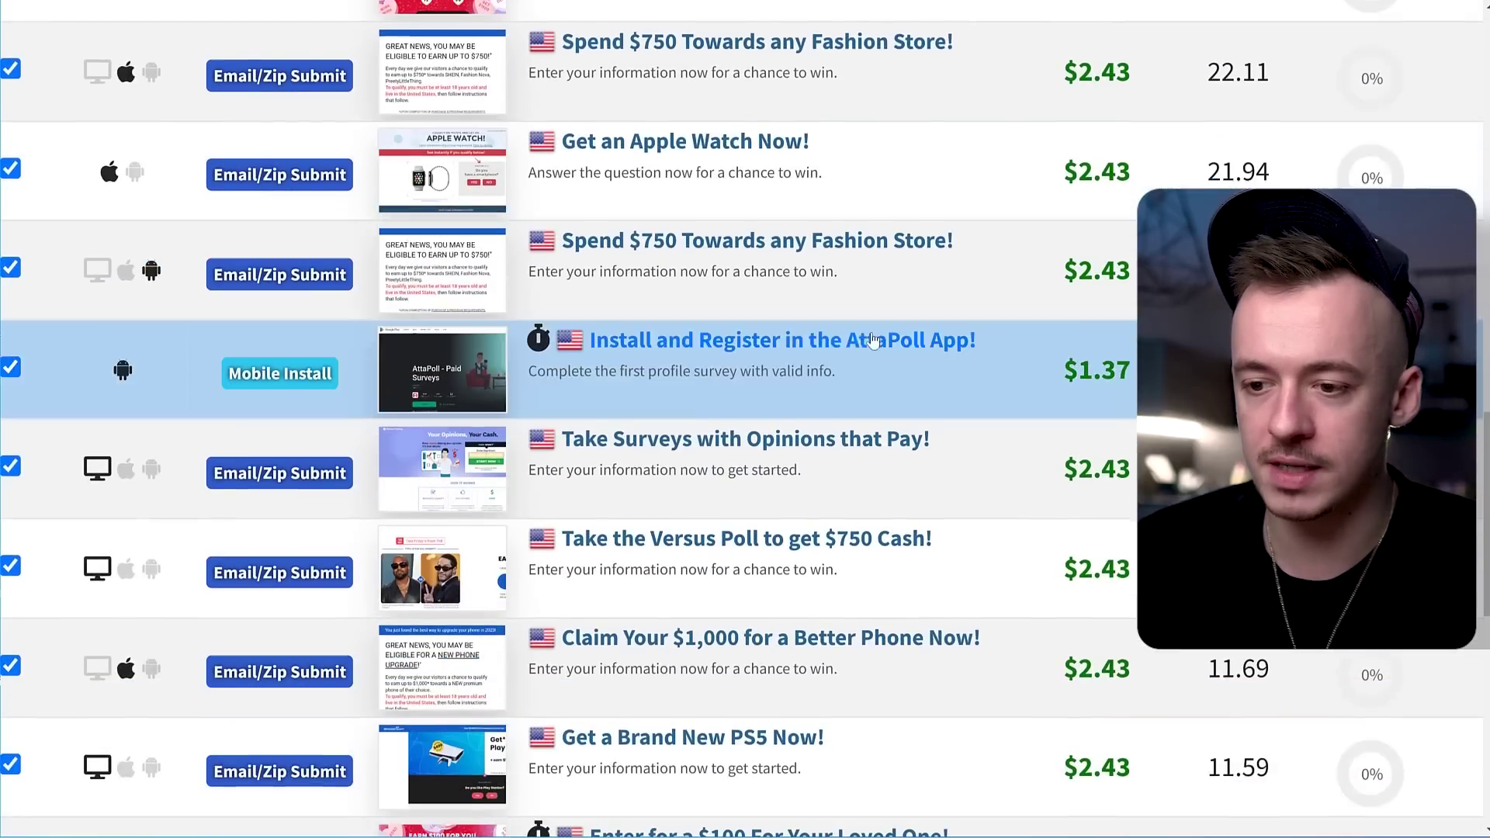
pyautogui.scroll(-2, 808, 341)
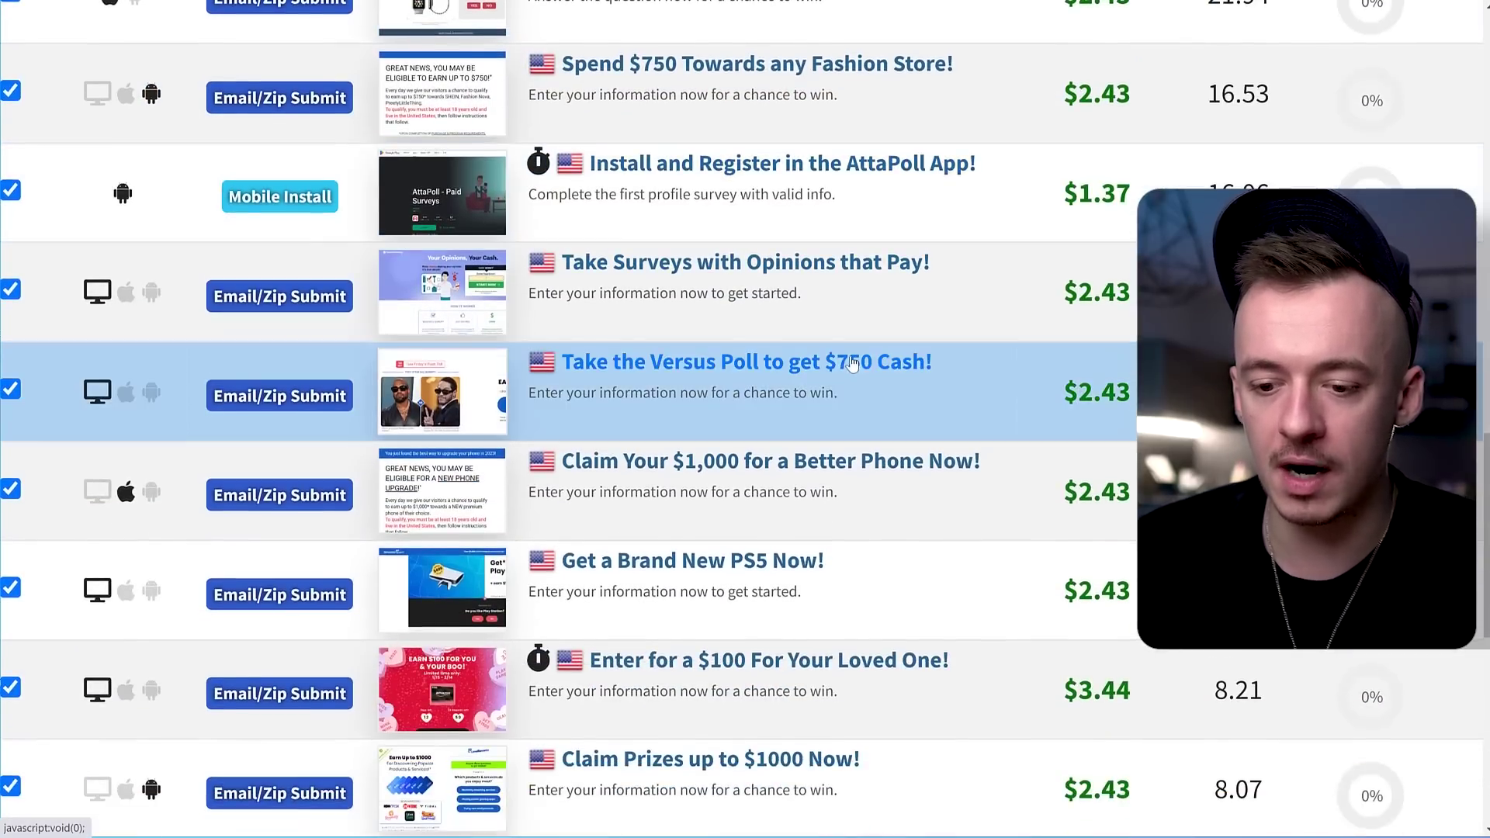
# Step: Search the United States offers for "iphone"
pyautogui.hotkey('ctrl', '-')
pyautogui.scroll(15, 822, 349)
pyautogui.click(786, 179)
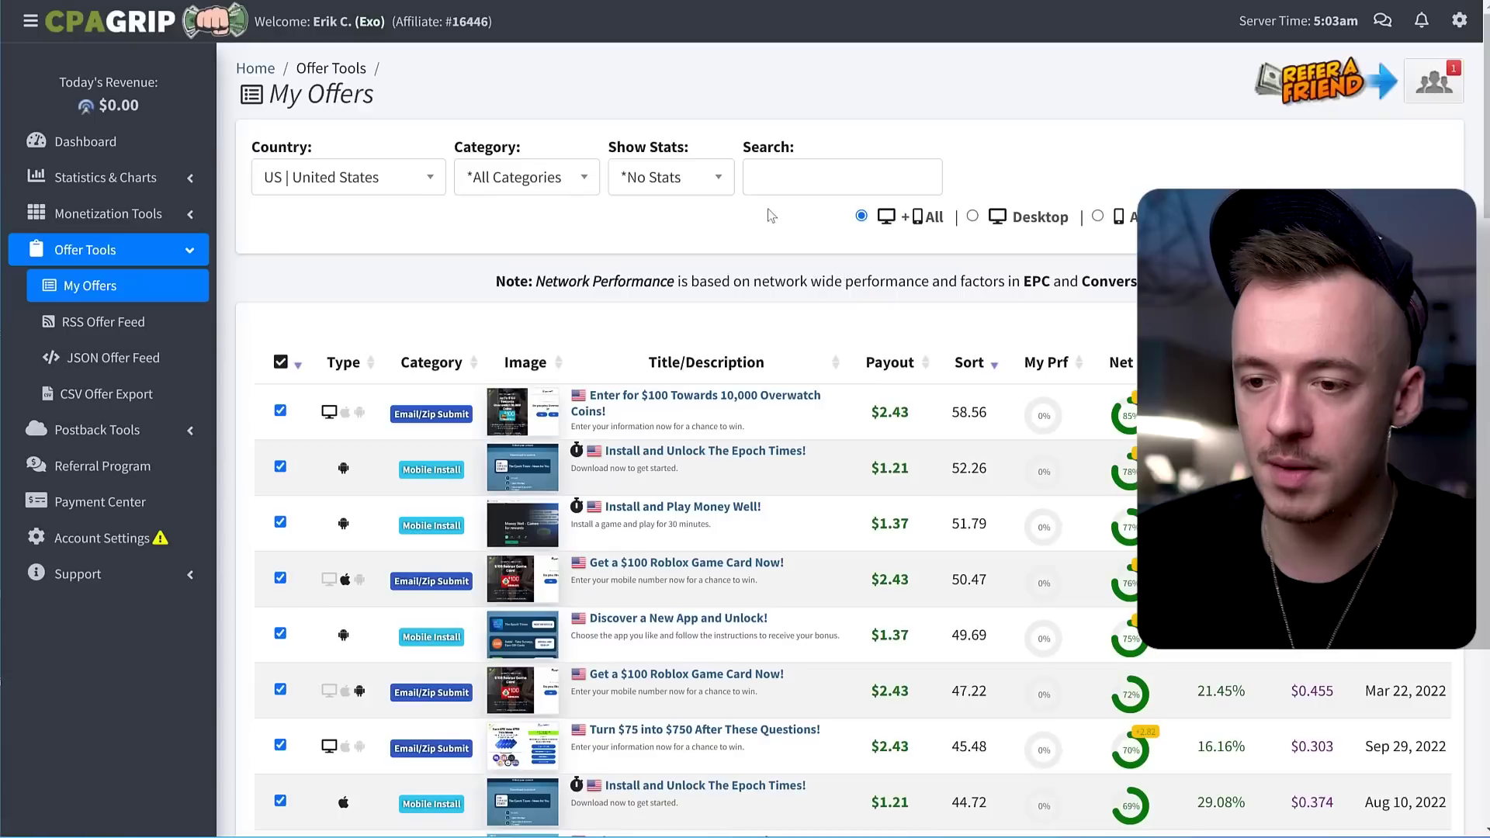
pyautogui.write('iphone')
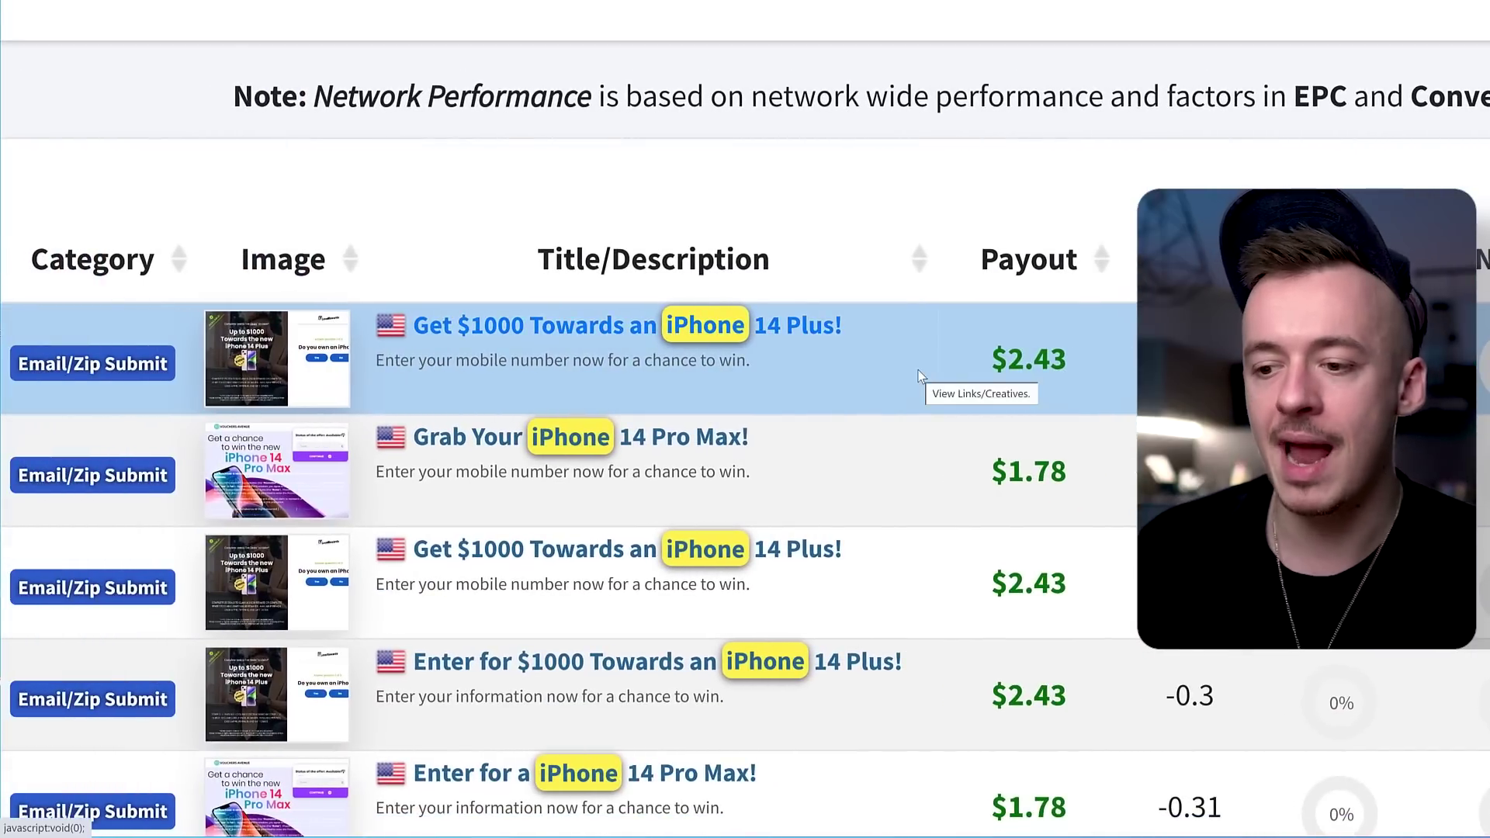
# Step: Check the device restriction in the details of the Android "Get $1000 Towards an iPhone 14 Plus!" offer, and close them
pyautogui.hscroll(-2, 920, 375)
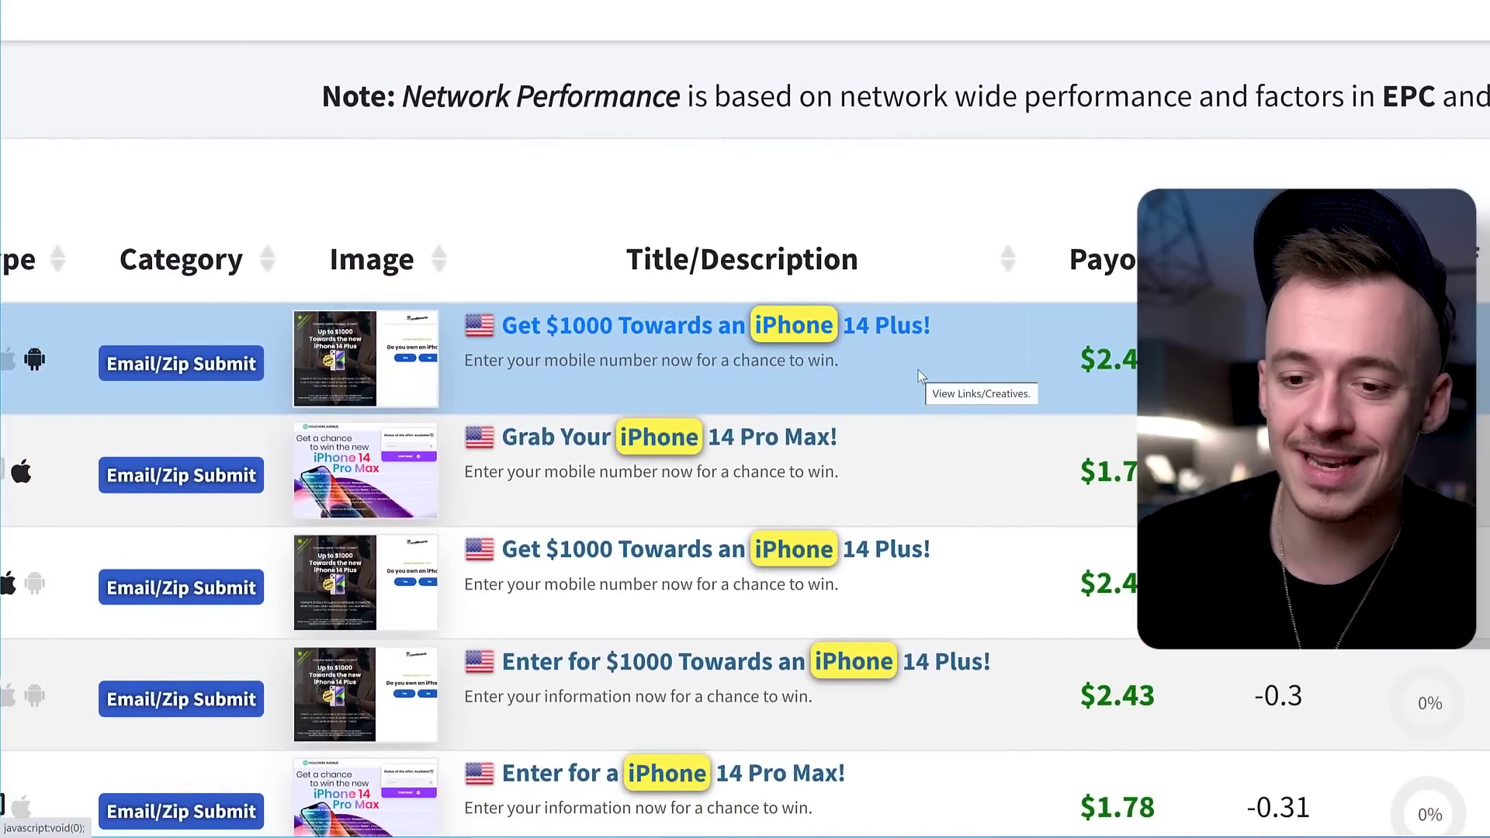
pyautogui.hscroll(-2, 920, 376)
pyautogui.click(919, 376)
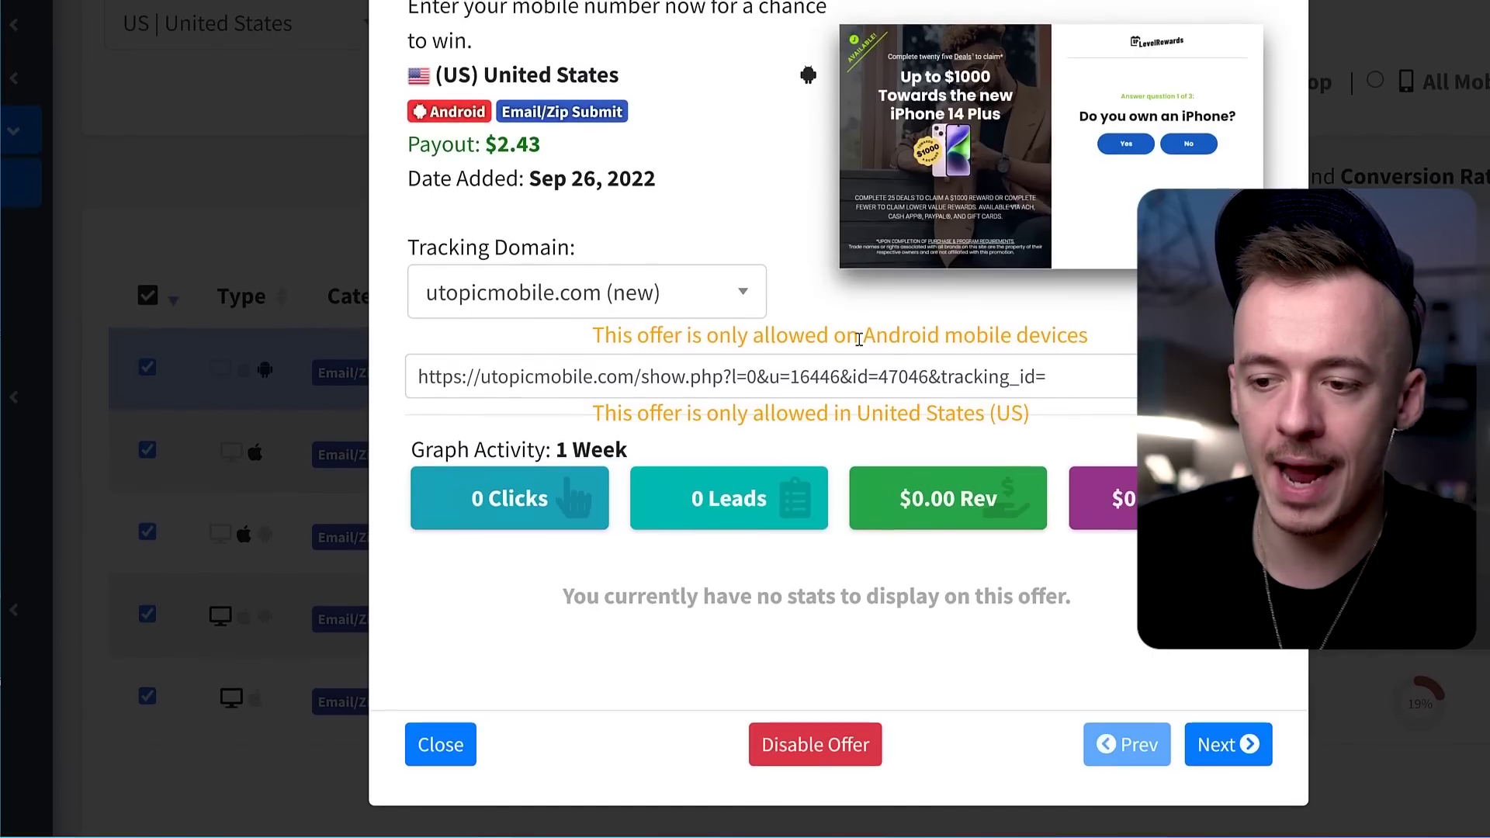
pyautogui.moveTo(922, 335); pyautogui.dragTo(1097, 332)
pyautogui.click(285, 458)
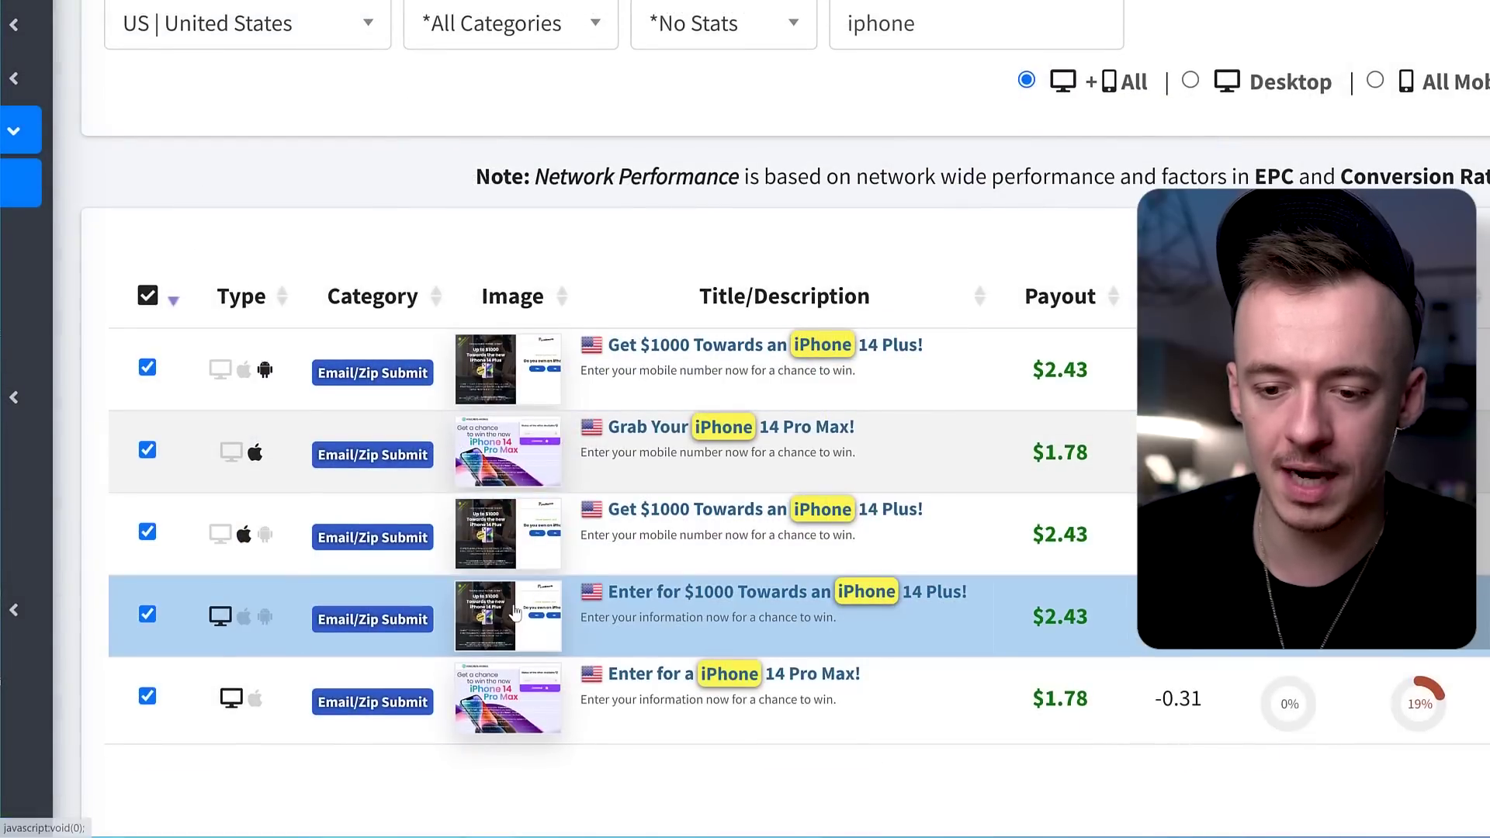
# Step: Compare the details of the desktop "Enter for $1000 Towards an iPhone 14 Plus!" offer with those of the Android iPhone 14 Plus offer
pyautogui.click(516, 613)
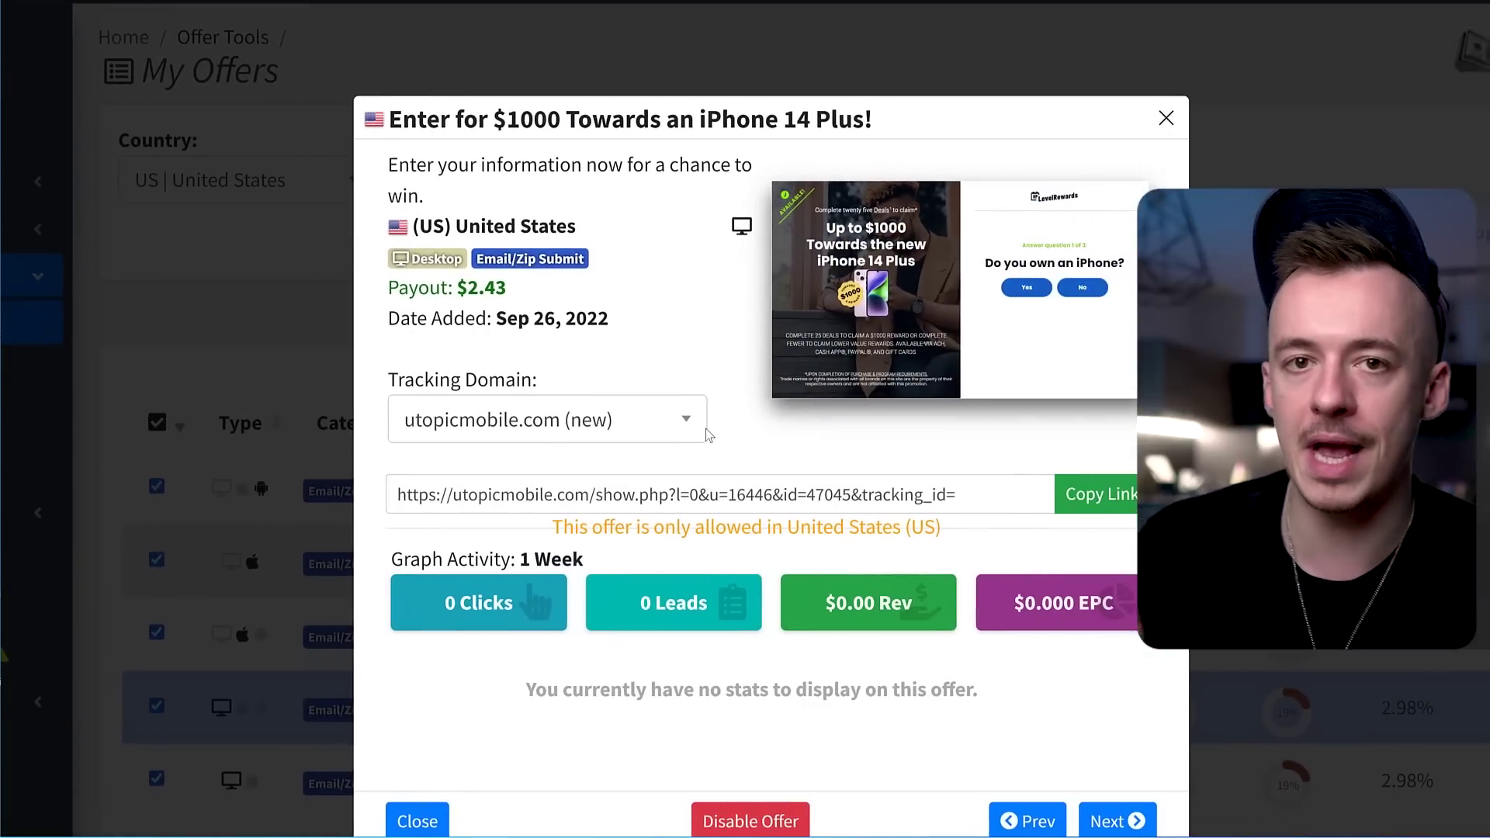
pyautogui.click(204, 425)
pyautogui.click(536, 482)
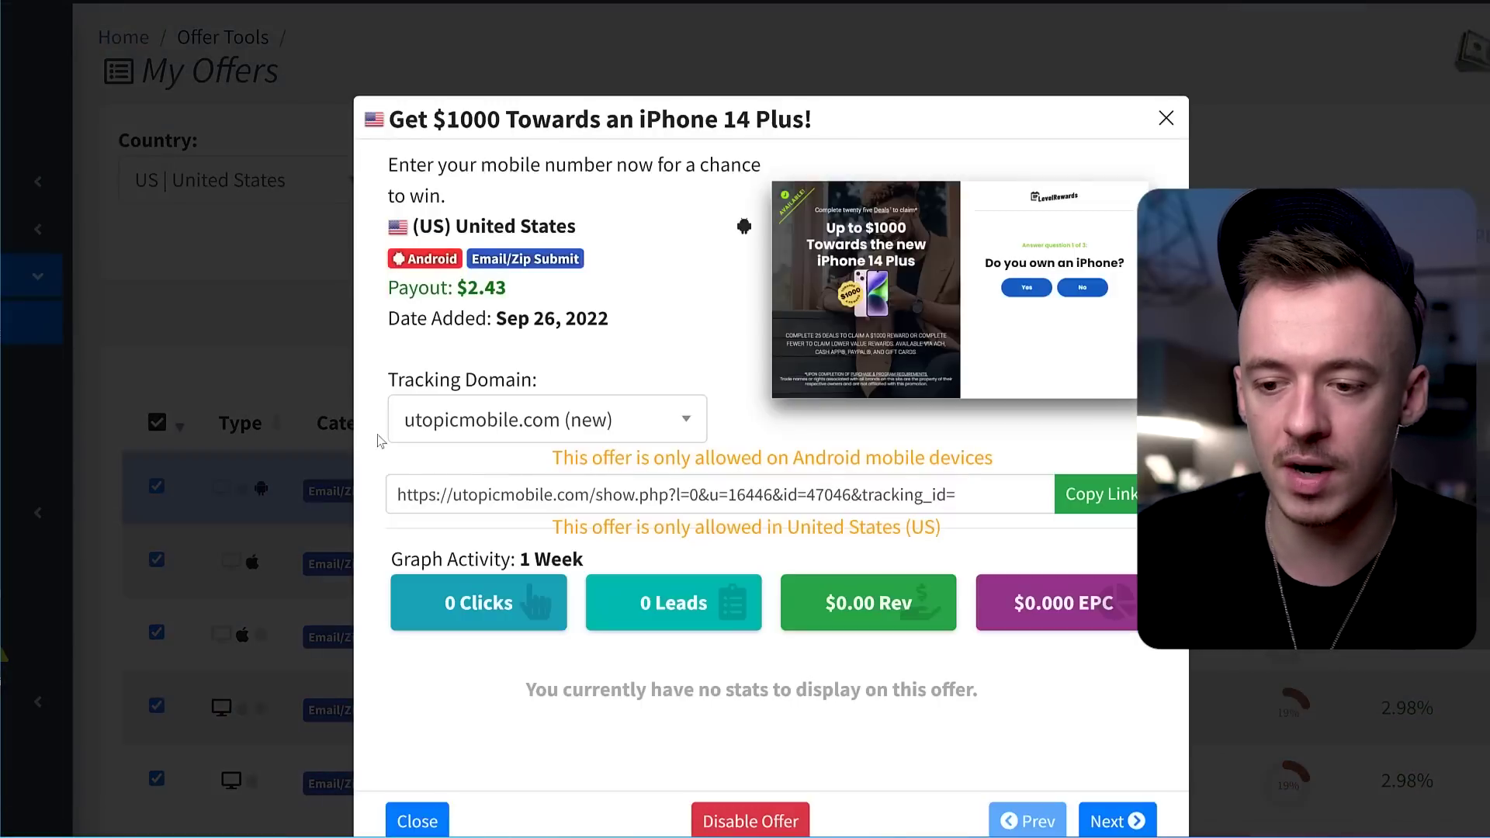
pyautogui.click(243, 422)
pyautogui.scroll(-2, 243, 422)
pyautogui.click(462, 531)
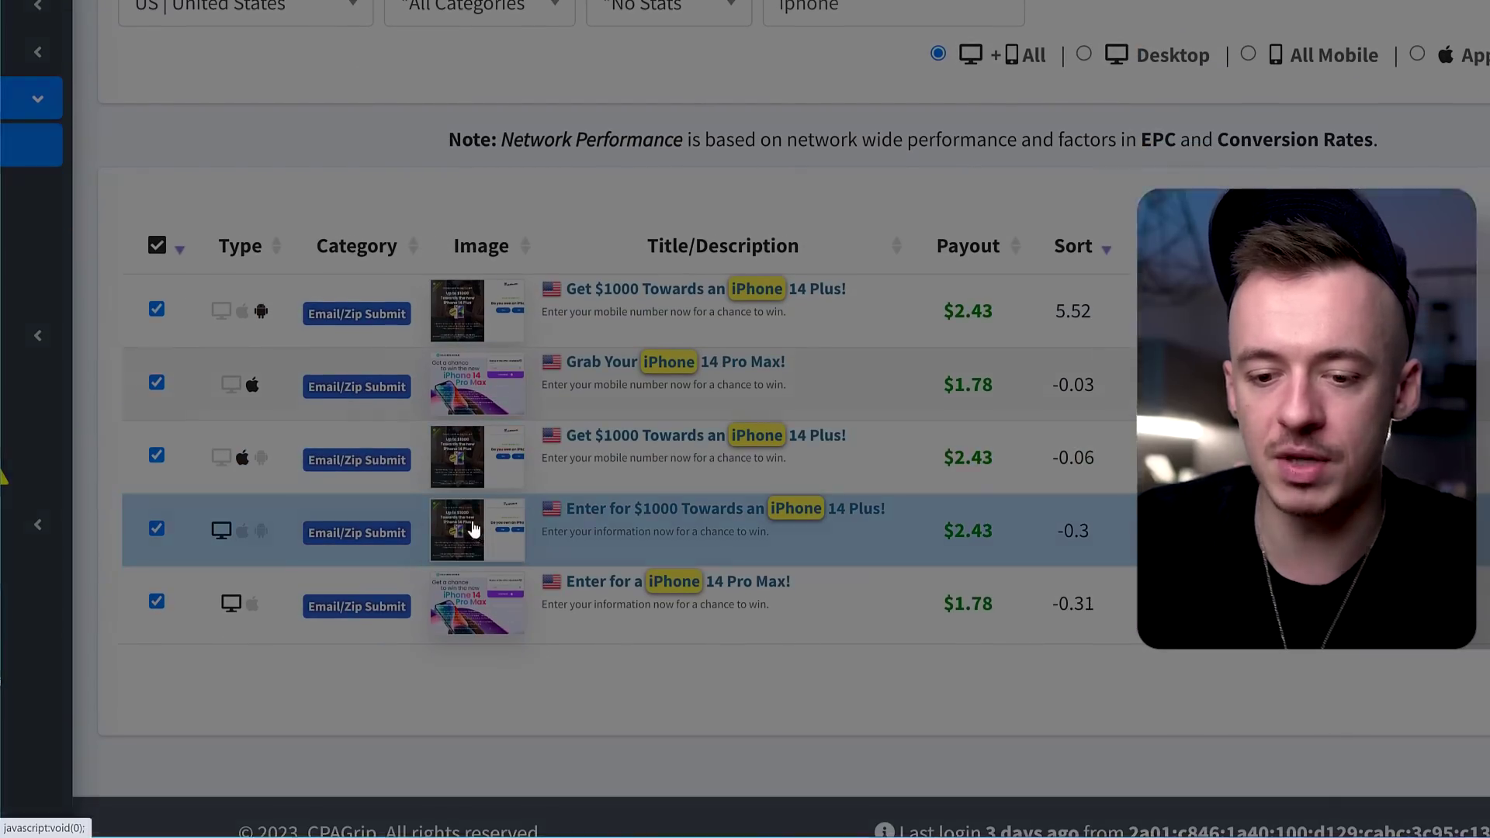
pyautogui.scroll(2, 698, 493)
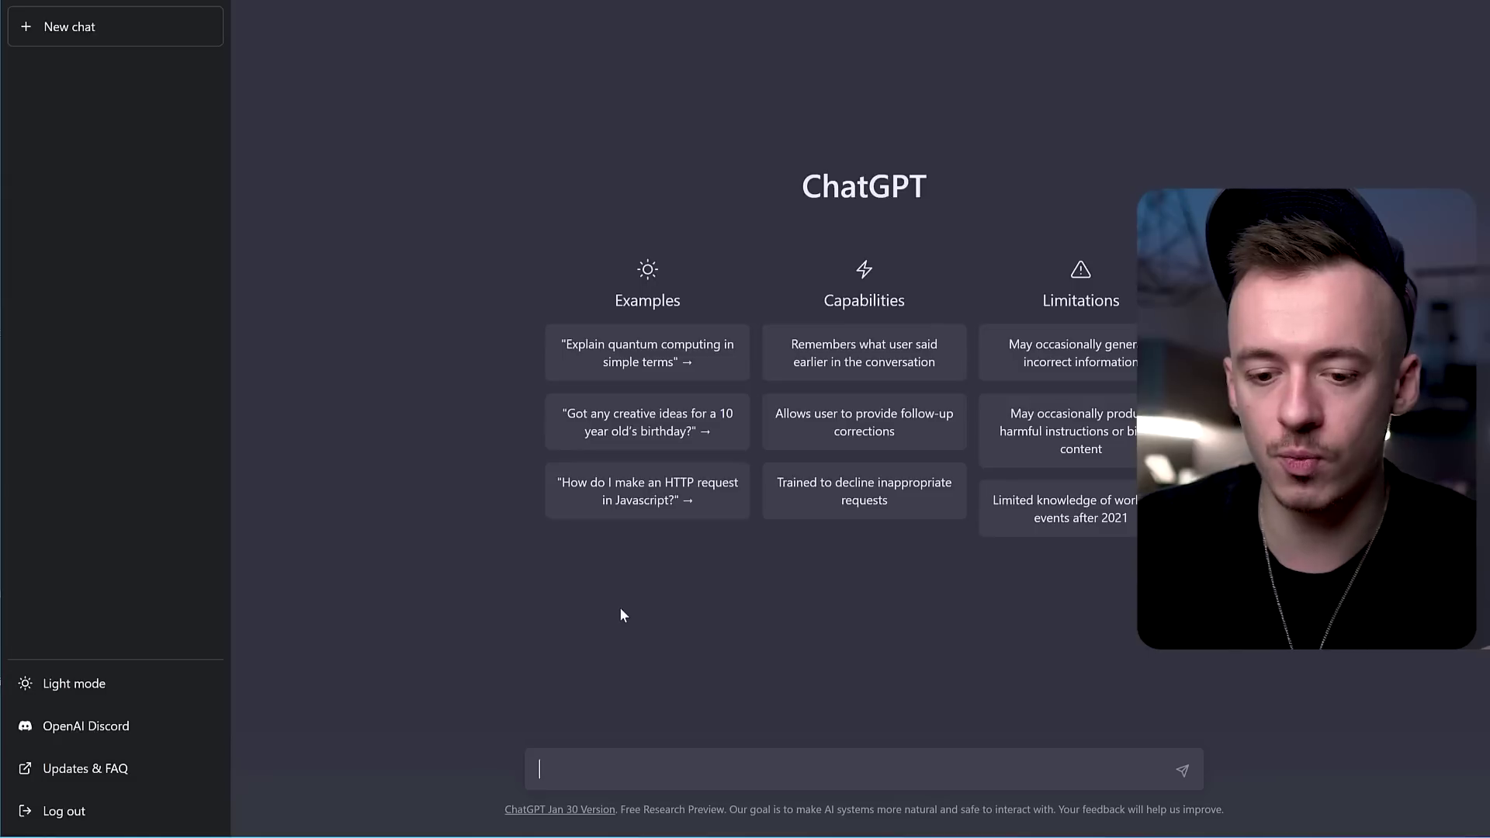
# Step: Ask ChatGPT to write a 600 word article about saving money and some tips on earning money online through giveaways
pyautogui.write('hey ple')
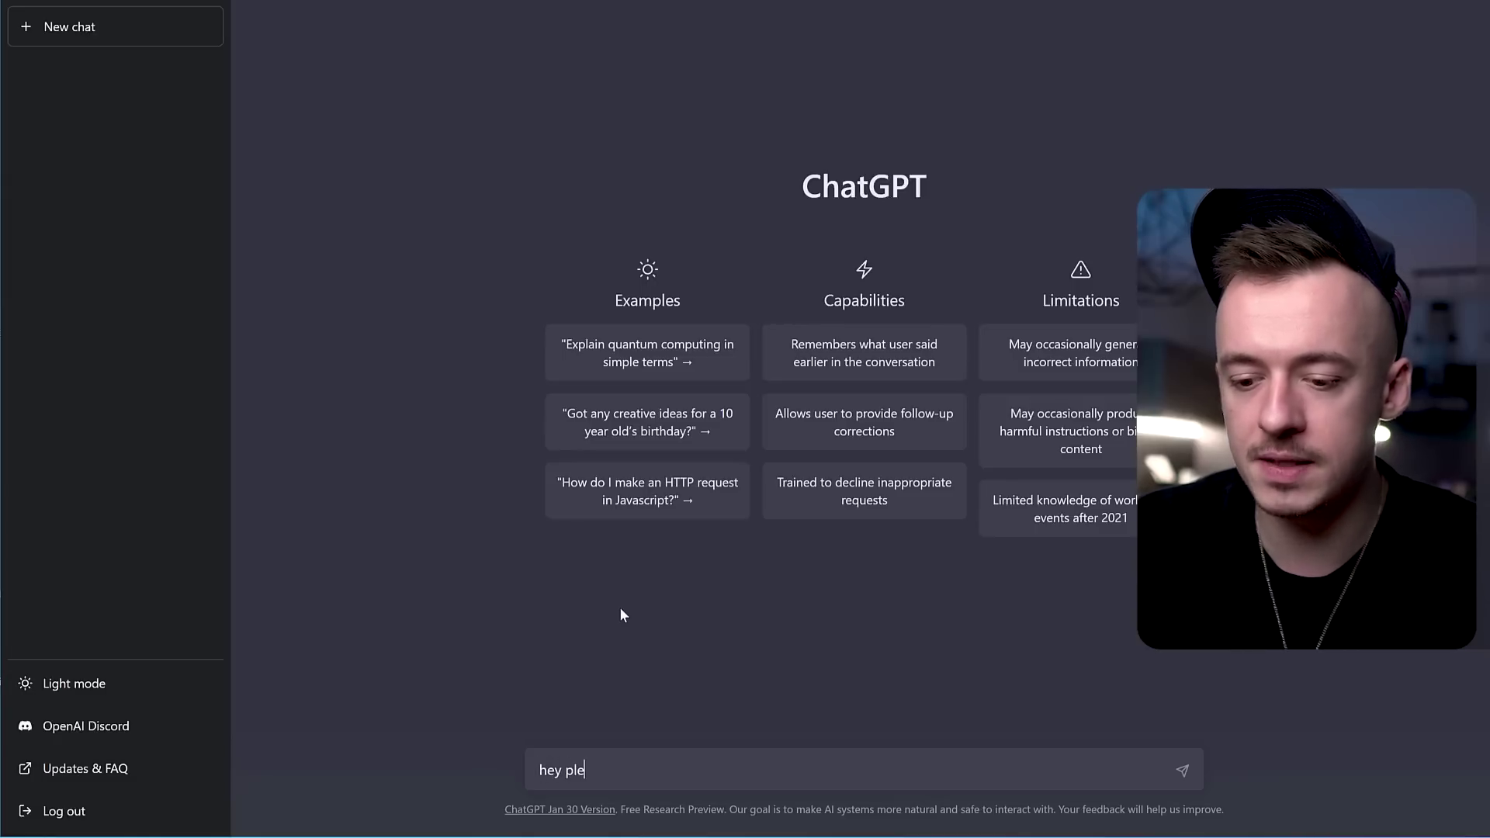
pyautogui.write('ase, can you write me a')
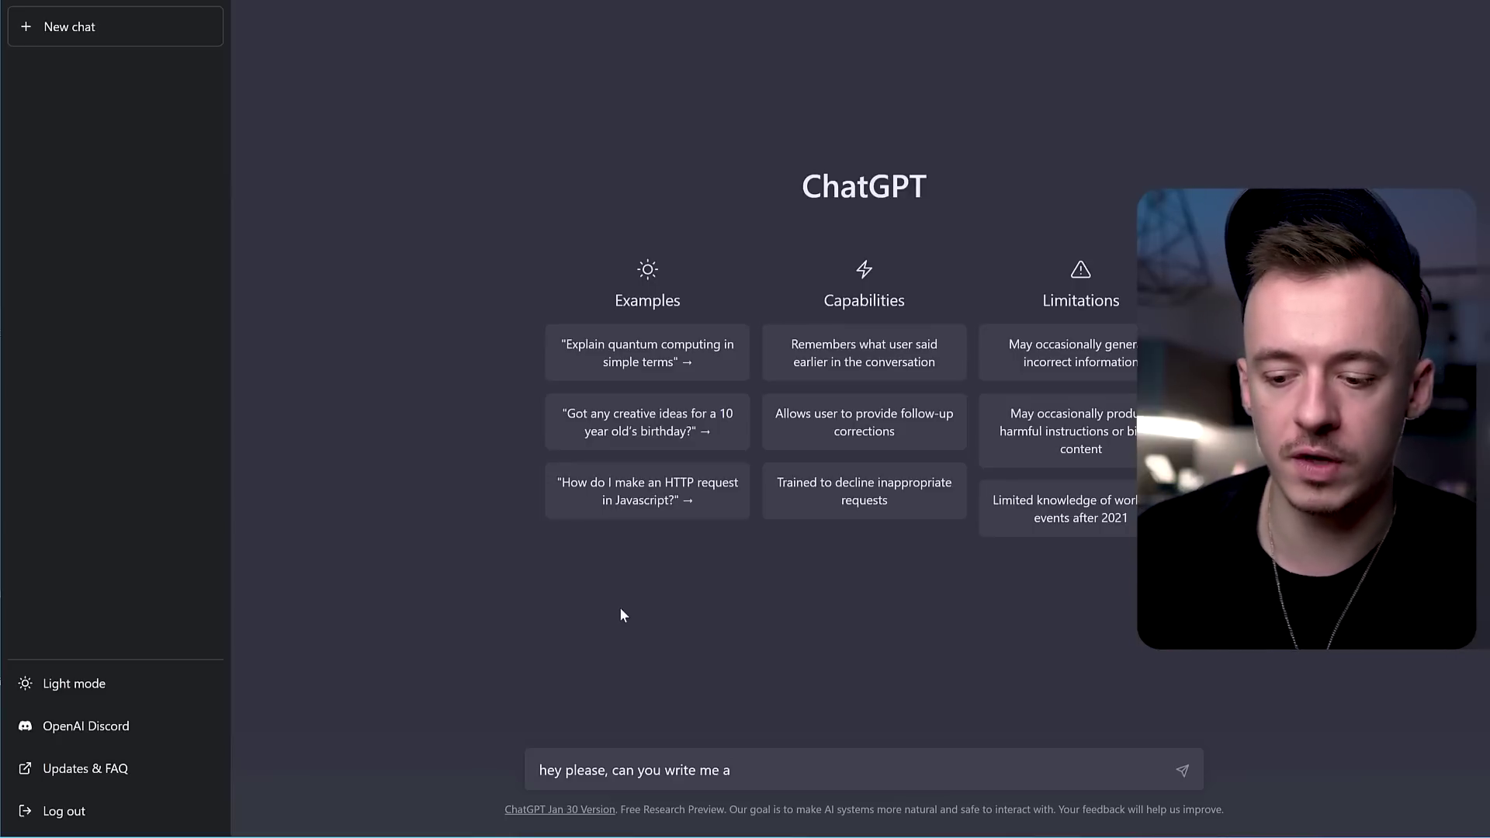
pyautogui.write(' 600 word article about saving money and some tips on ea')
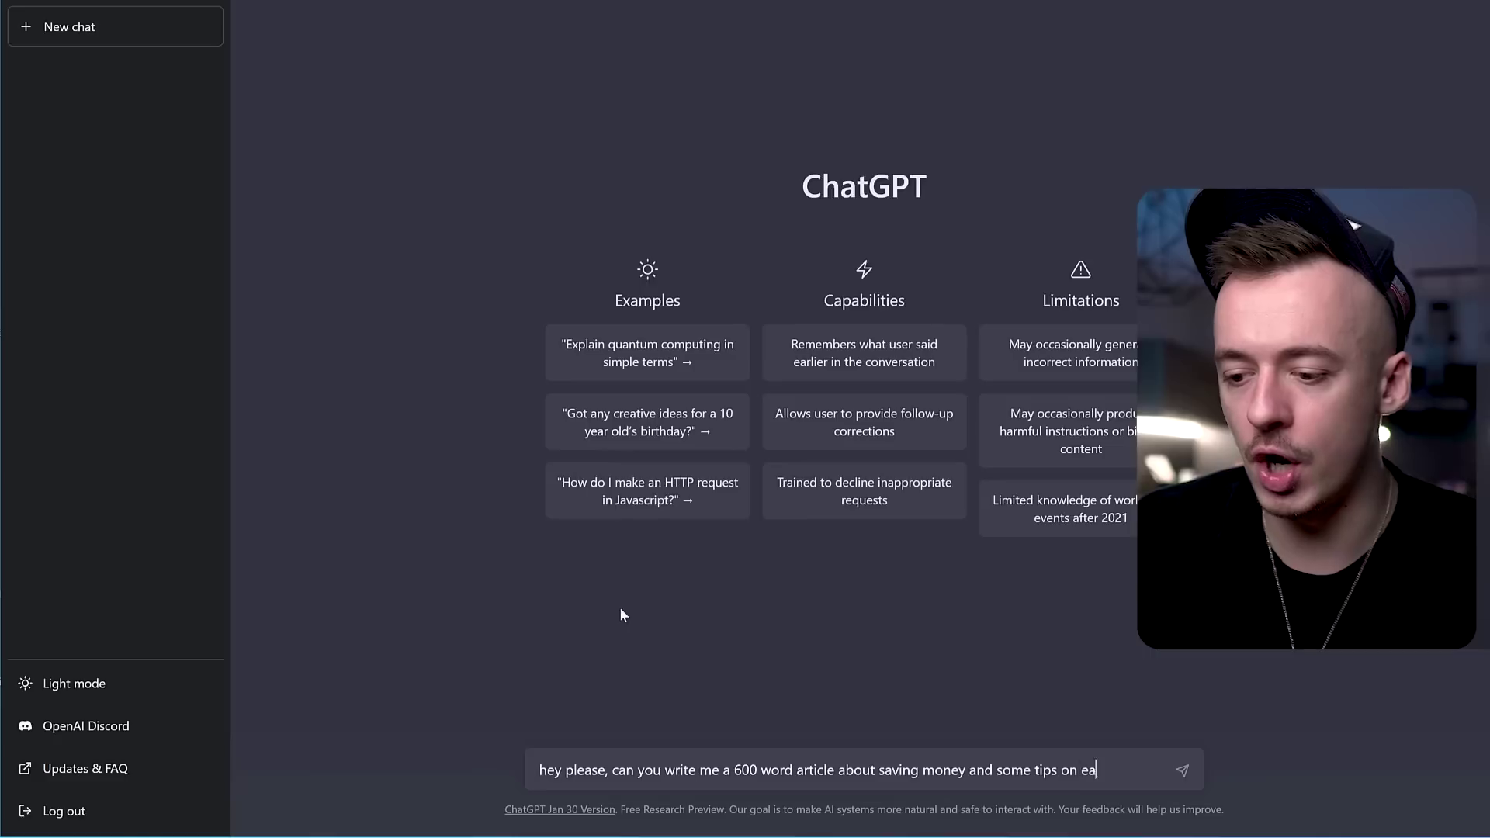
pyautogui.write('oney online thro')
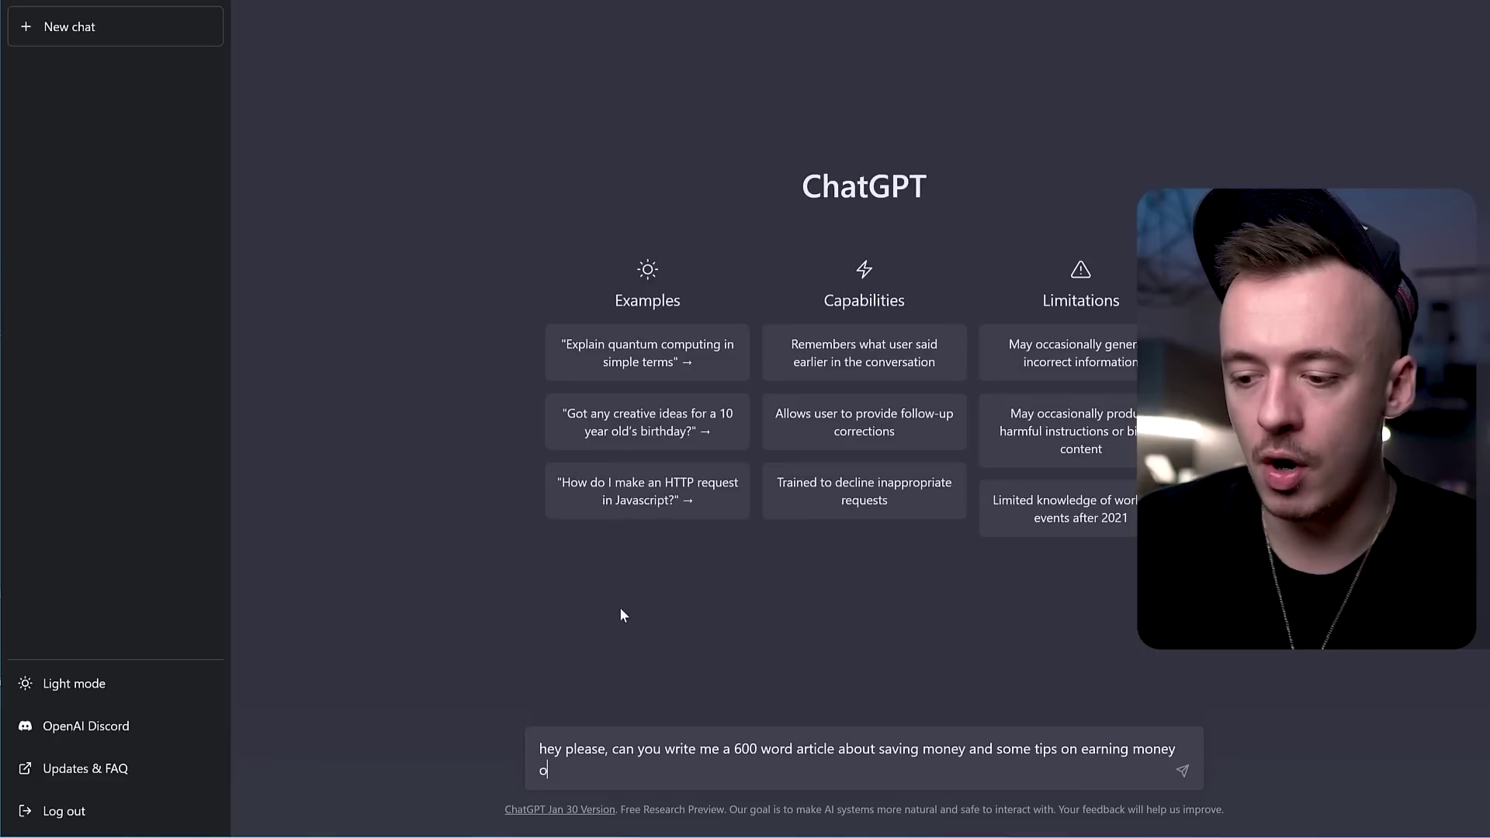
pyautogui.write('iveaw')
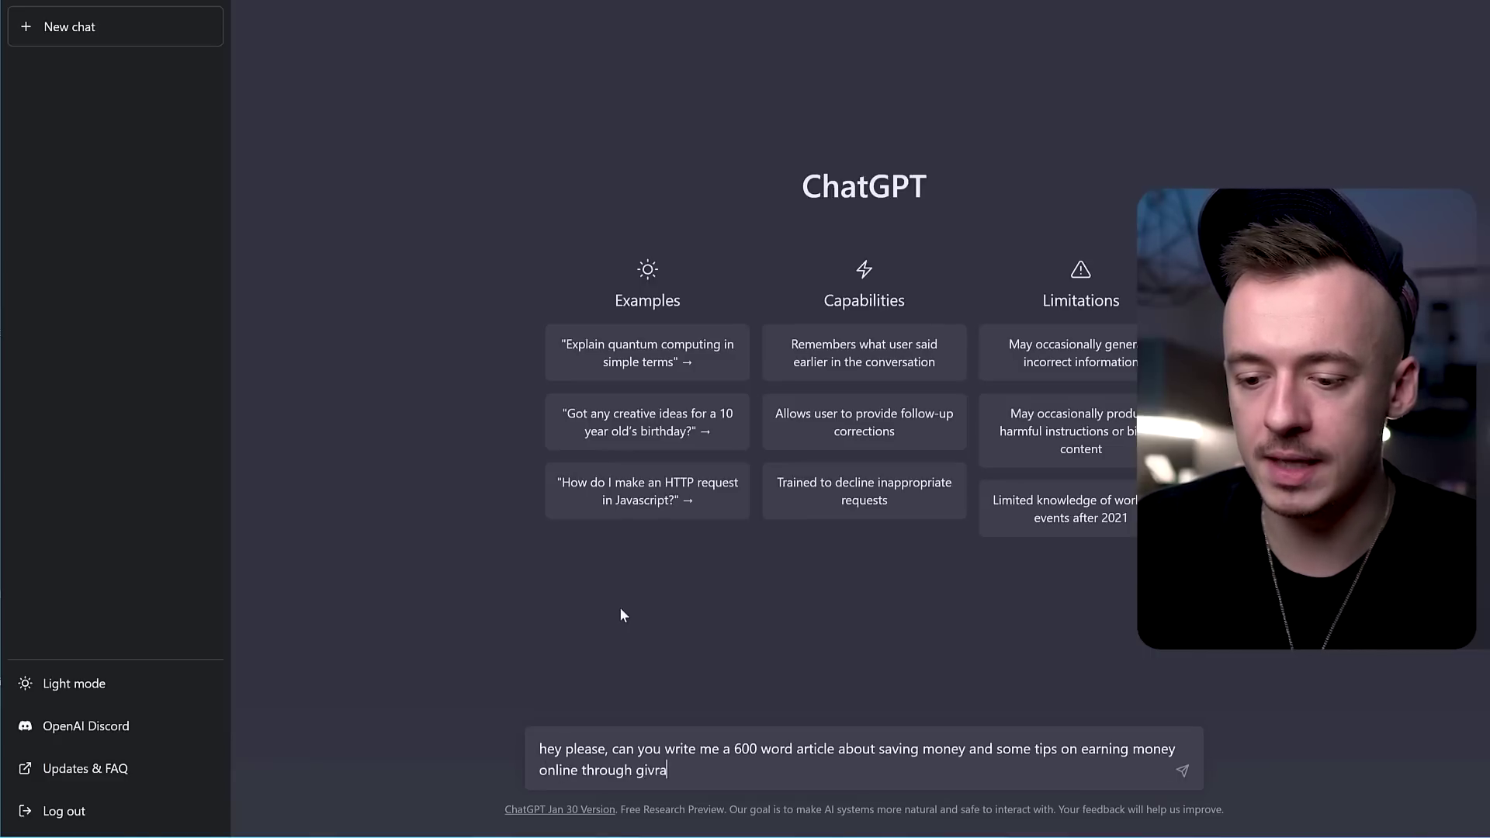
pyautogui.press('BackSpace')
pyautogui.press('BackSpace')
pyautogui.press('BackSpace')
pyautogui.write('eaways')
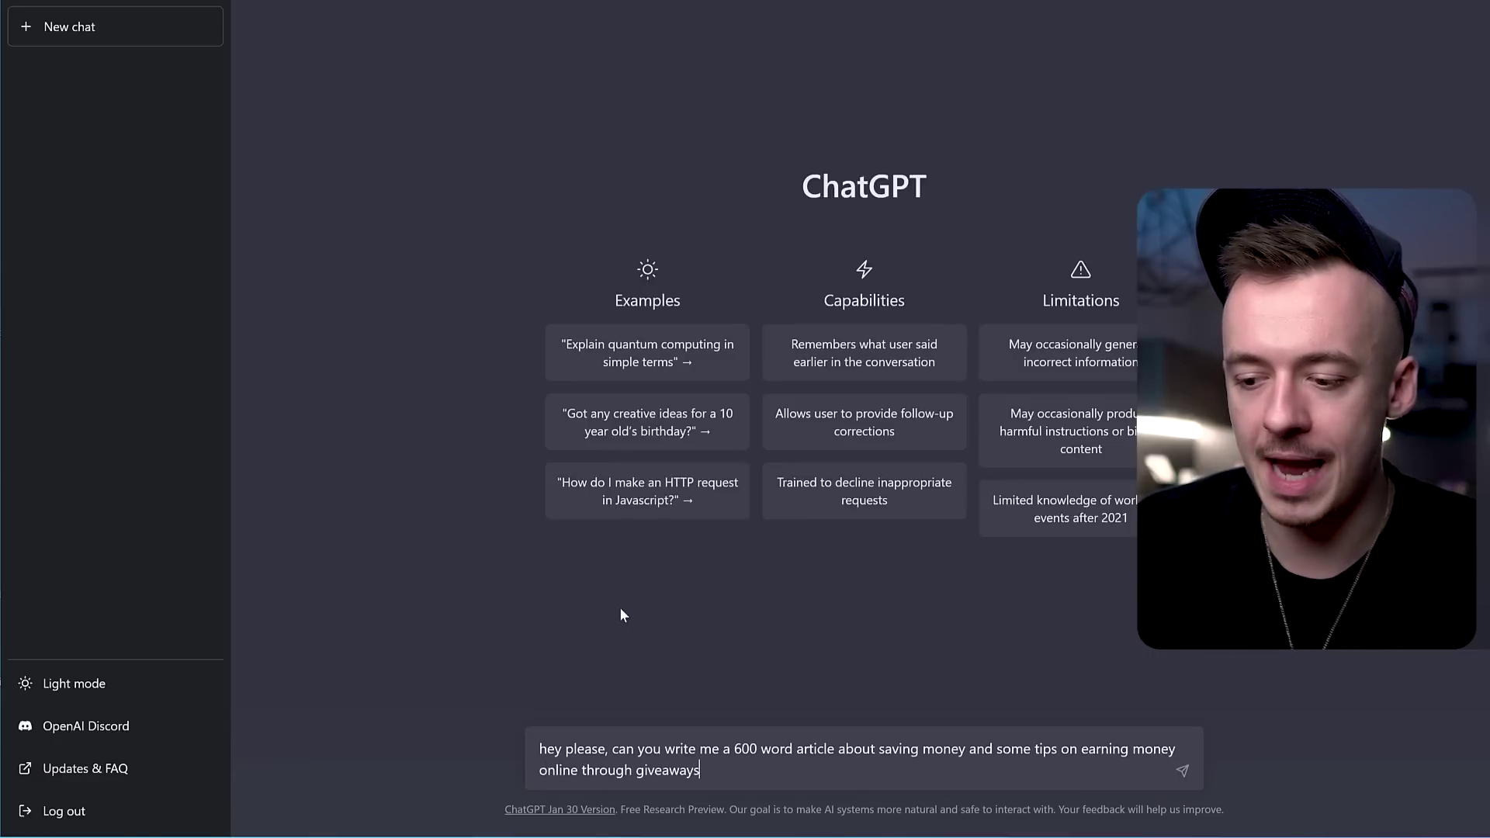
pyautogui.press('Return')
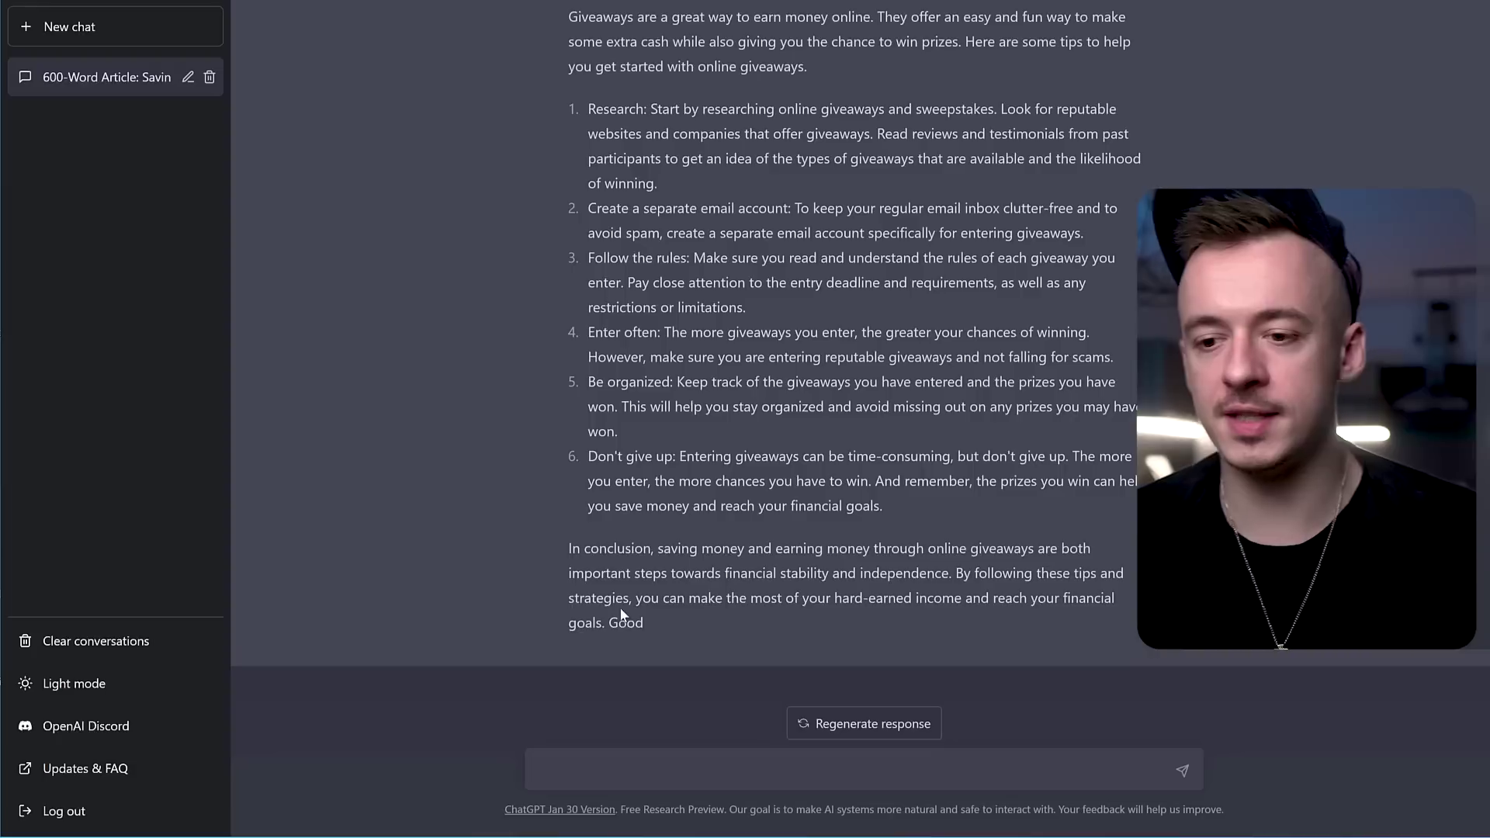
# Step: Copy the article from its title through the "Earn Money Online Through Giveaways" heading into the text field of Writer's AI Content Detector
pyautogui.scroll(10, 672, 596)
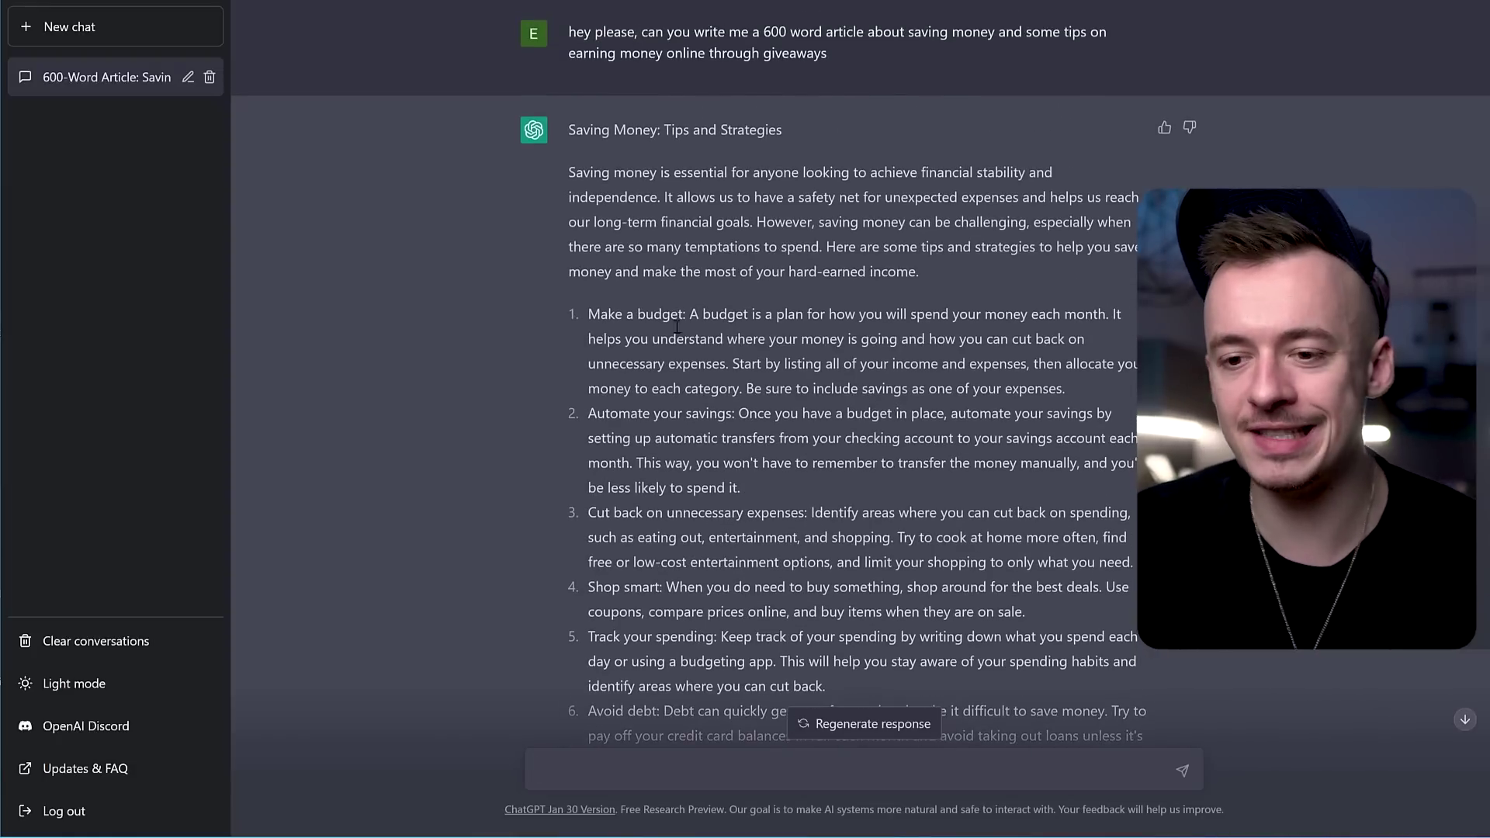
pyautogui.moveTo(572, 132); pyautogui.dragTo(781, 627)
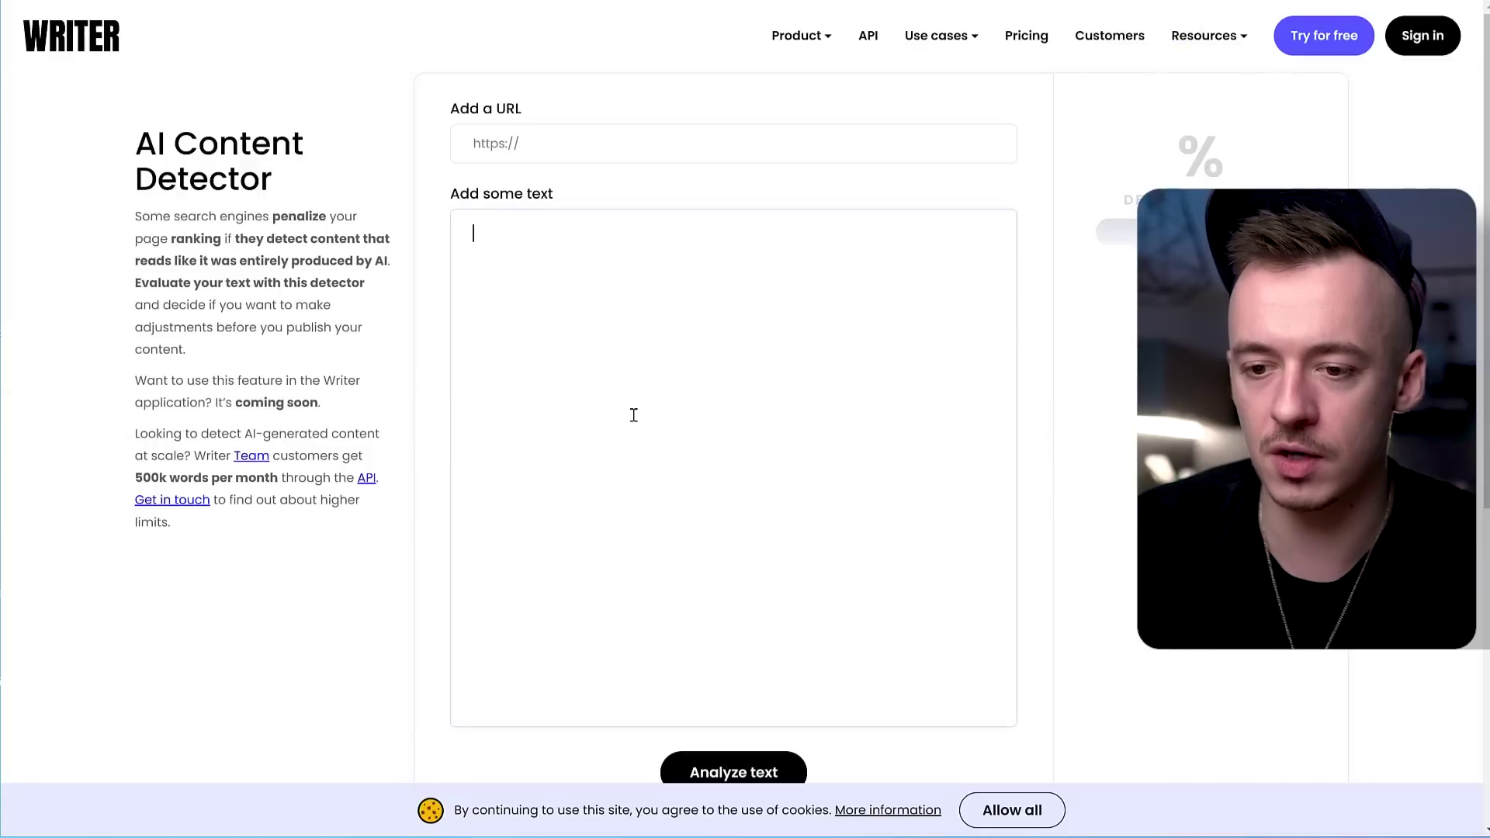
pyautogui.hotkey('ctrl', 'v')
# Step: Delete everything after the "Shop smart" paragraph to fit the 1500-character limit, and analyze the remaining article text
pyautogui.scroll(-1, 635, 416)
pyautogui.moveTo(703, 626); pyautogui.dragTo(475, 334)
pyautogui.press('BackSpace')
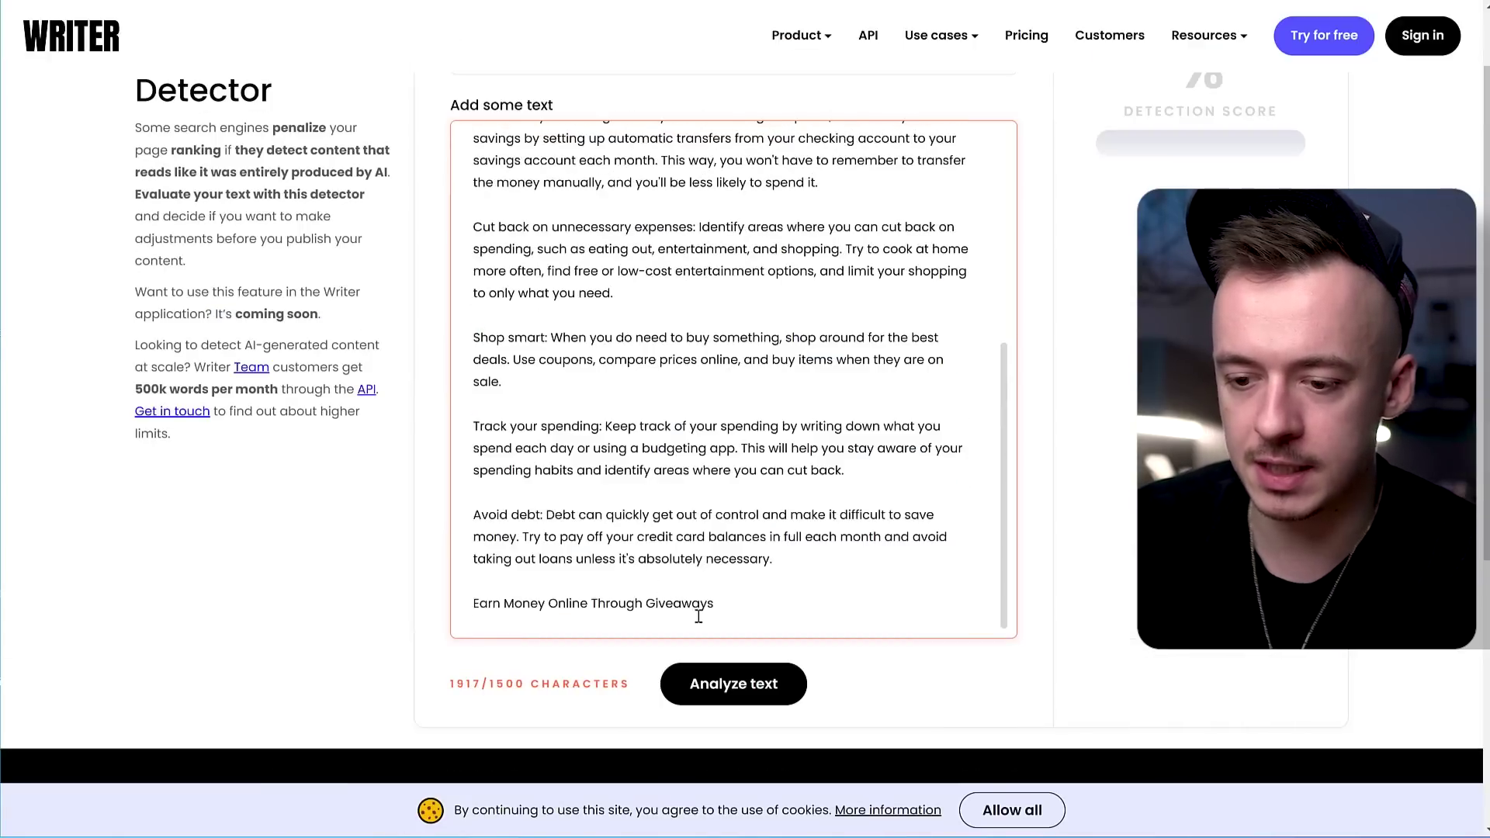
pyautogui.moveTo(617, 551); pyautogui.dragTo(486, 382)
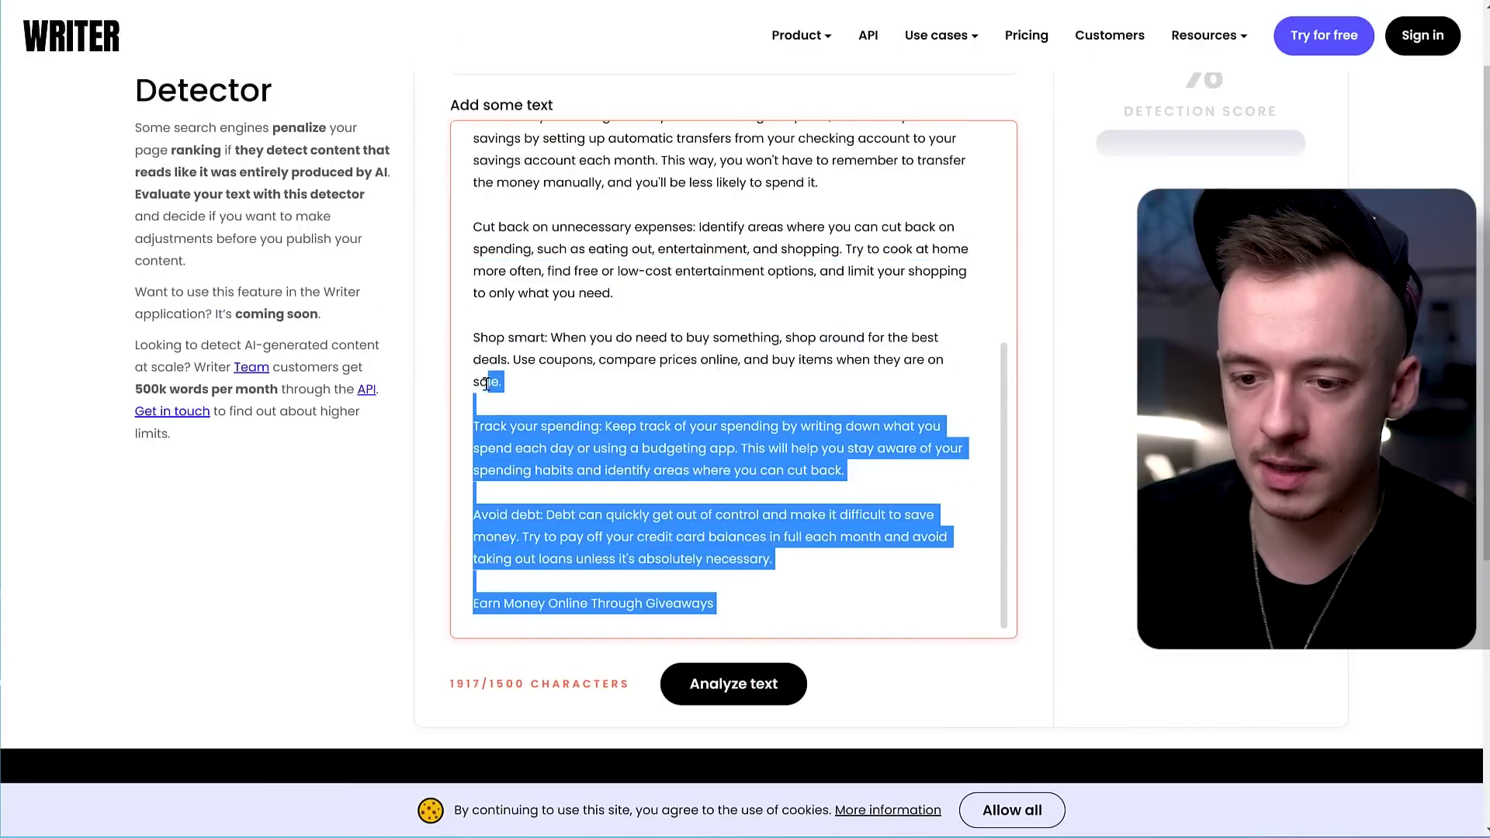
pyautogui.press('BackSpace')
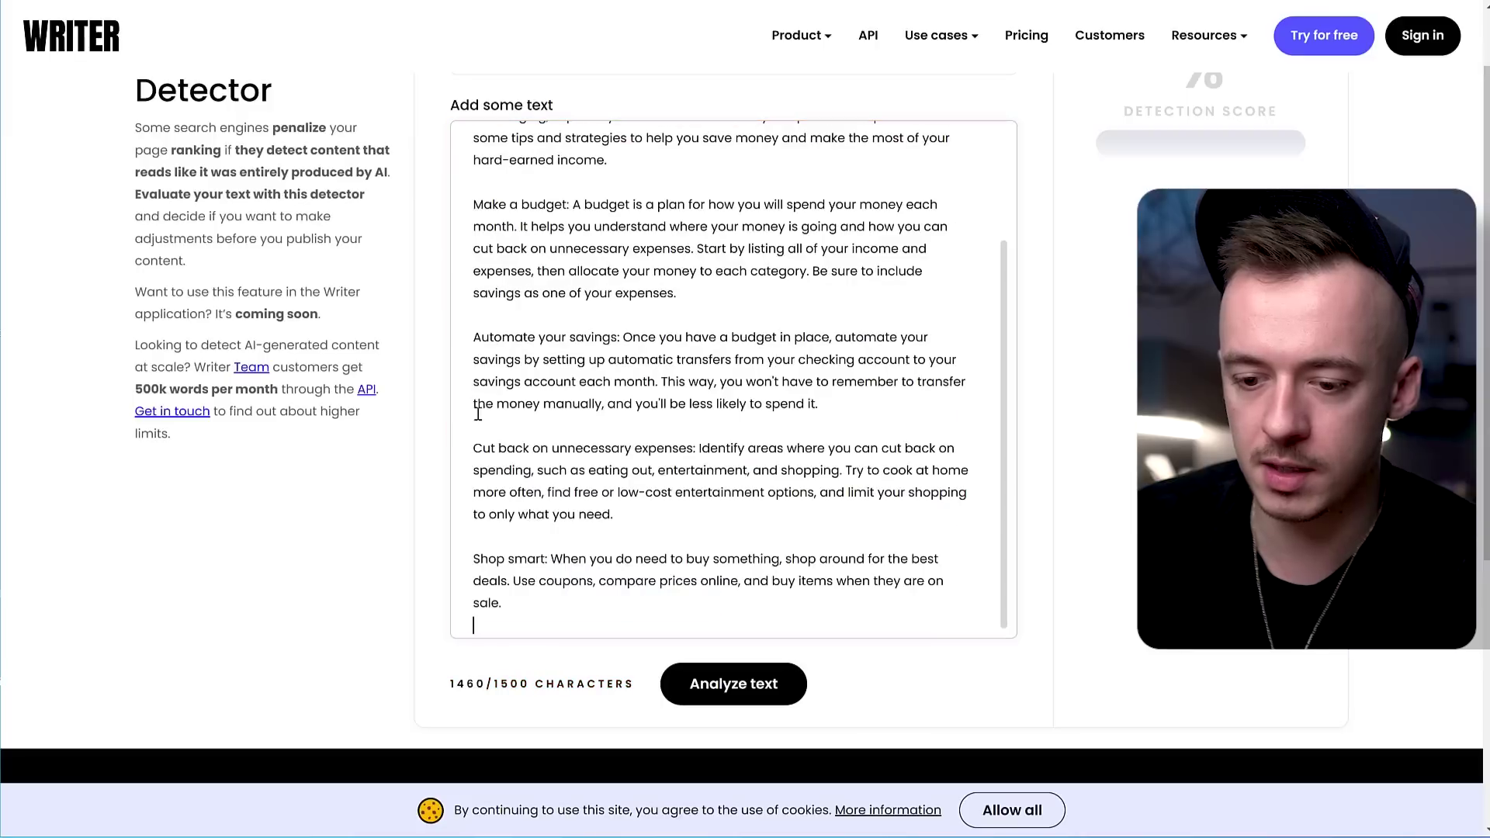
pyautogui.click(743, 691)
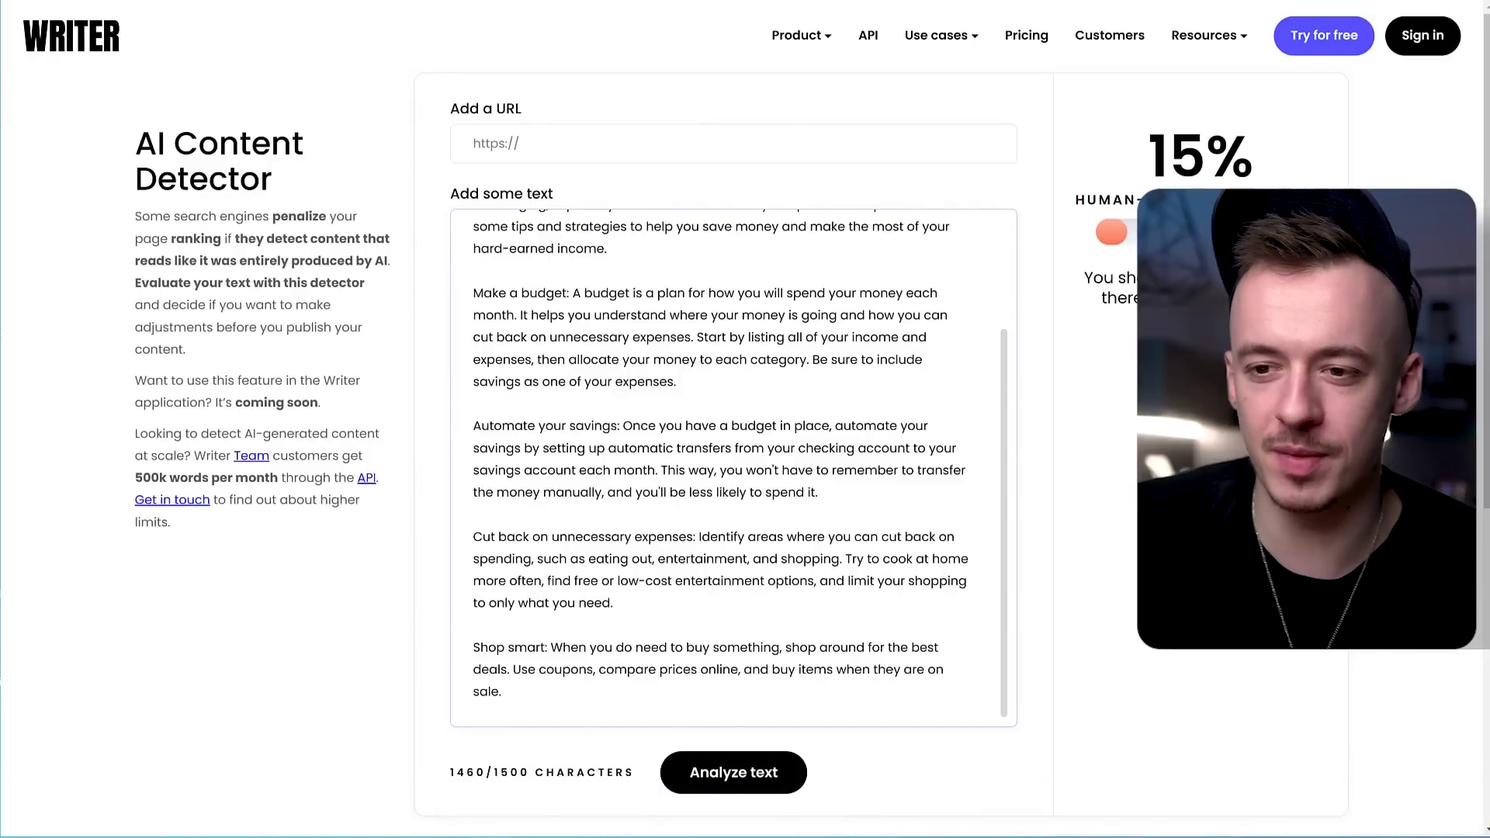
# Step: Compare the detection scores of the trimmed article and the shorter excerpt that ends with the budget paragraph
pyautogui.hotkey('alt', 'Left')
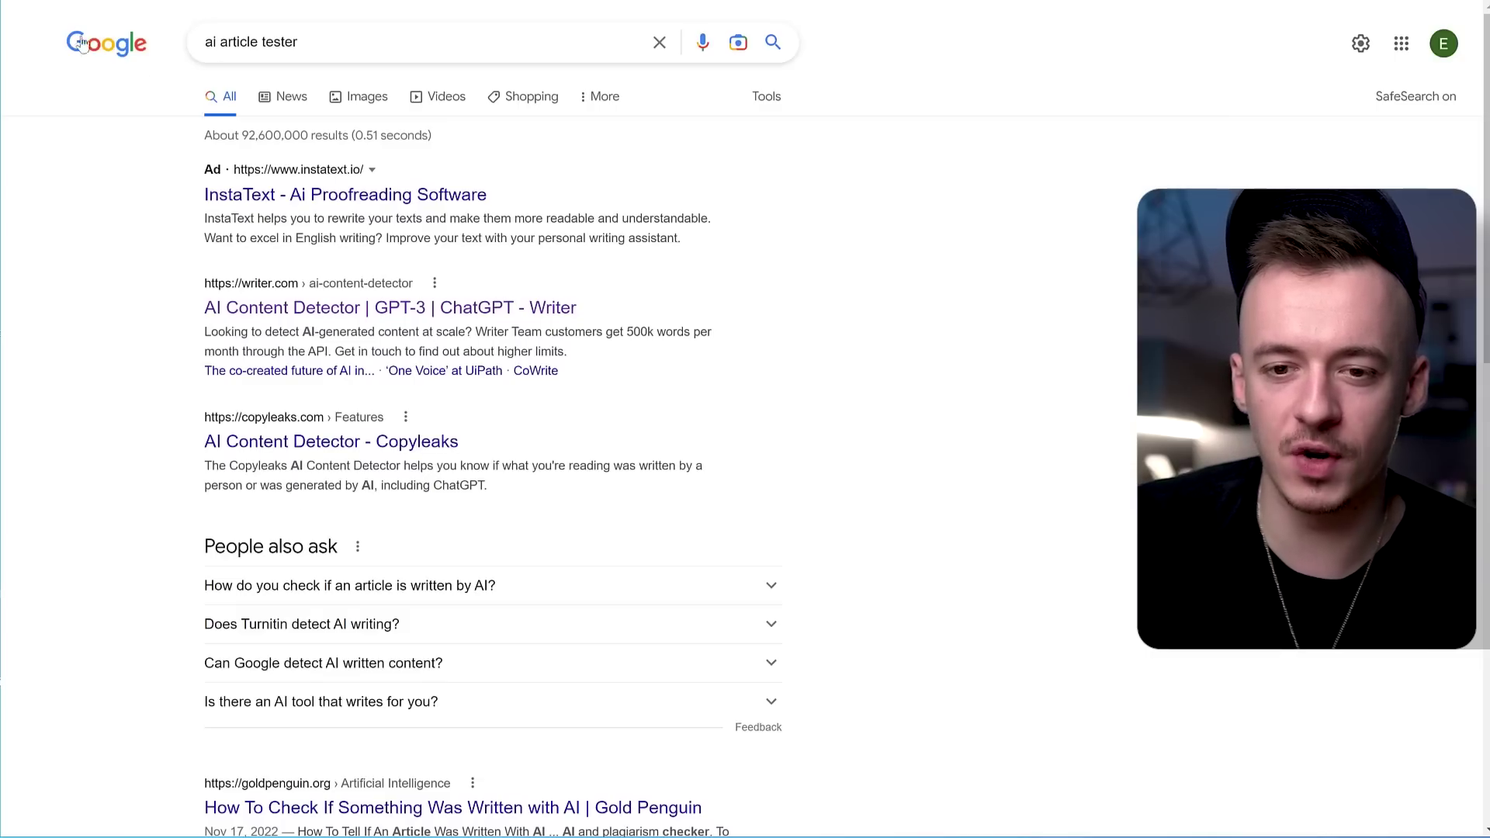
pyautogui.hotkey('alt', 'Right')
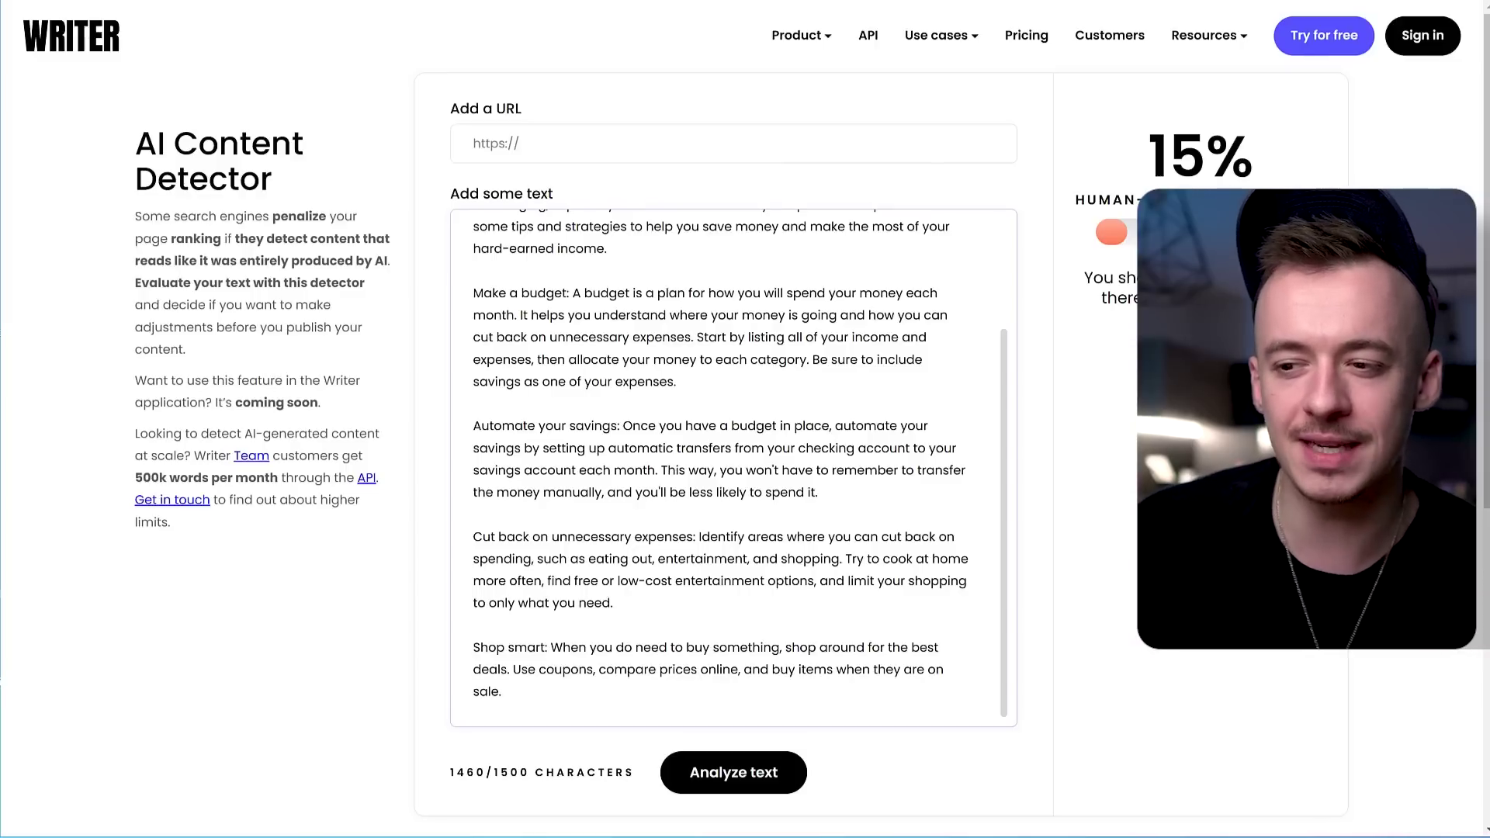
pyautogui.scroll(2, 905, 632)
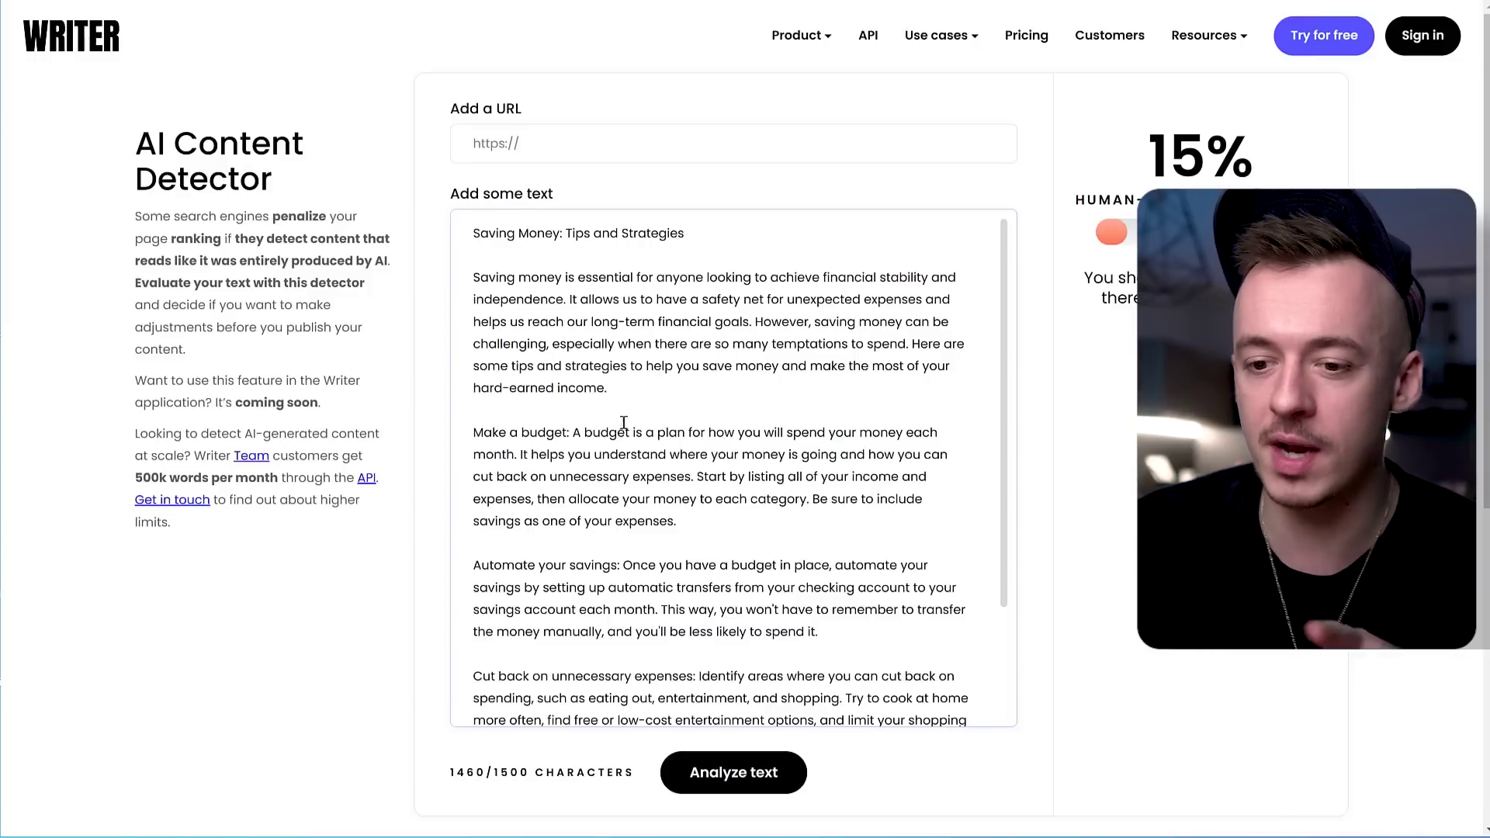
pyautogui.moveTo(942, 35)
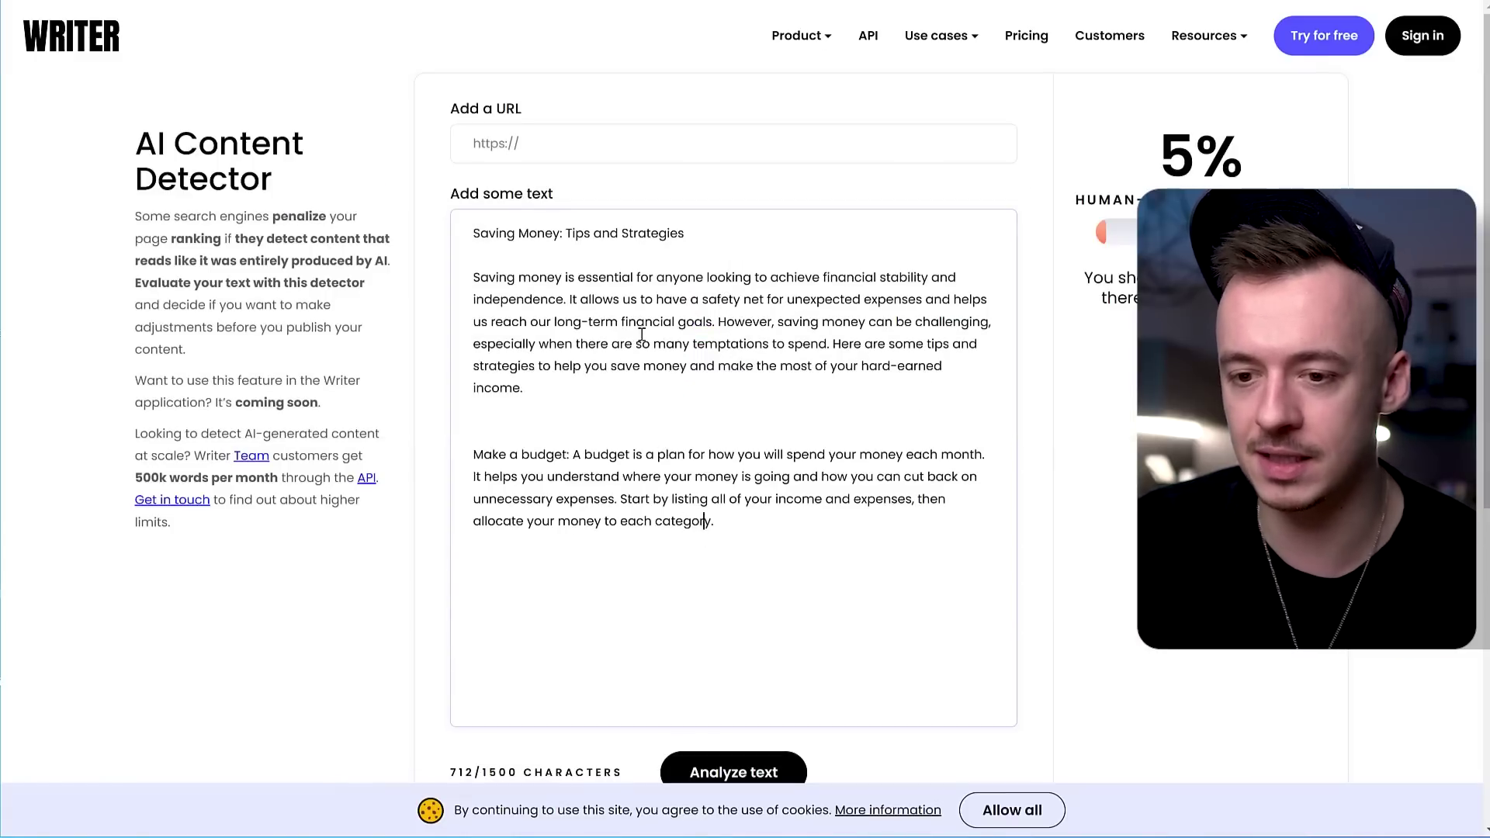
pyautogui.moveTo(691, 455); pyautogui.dragTo(701, 455)
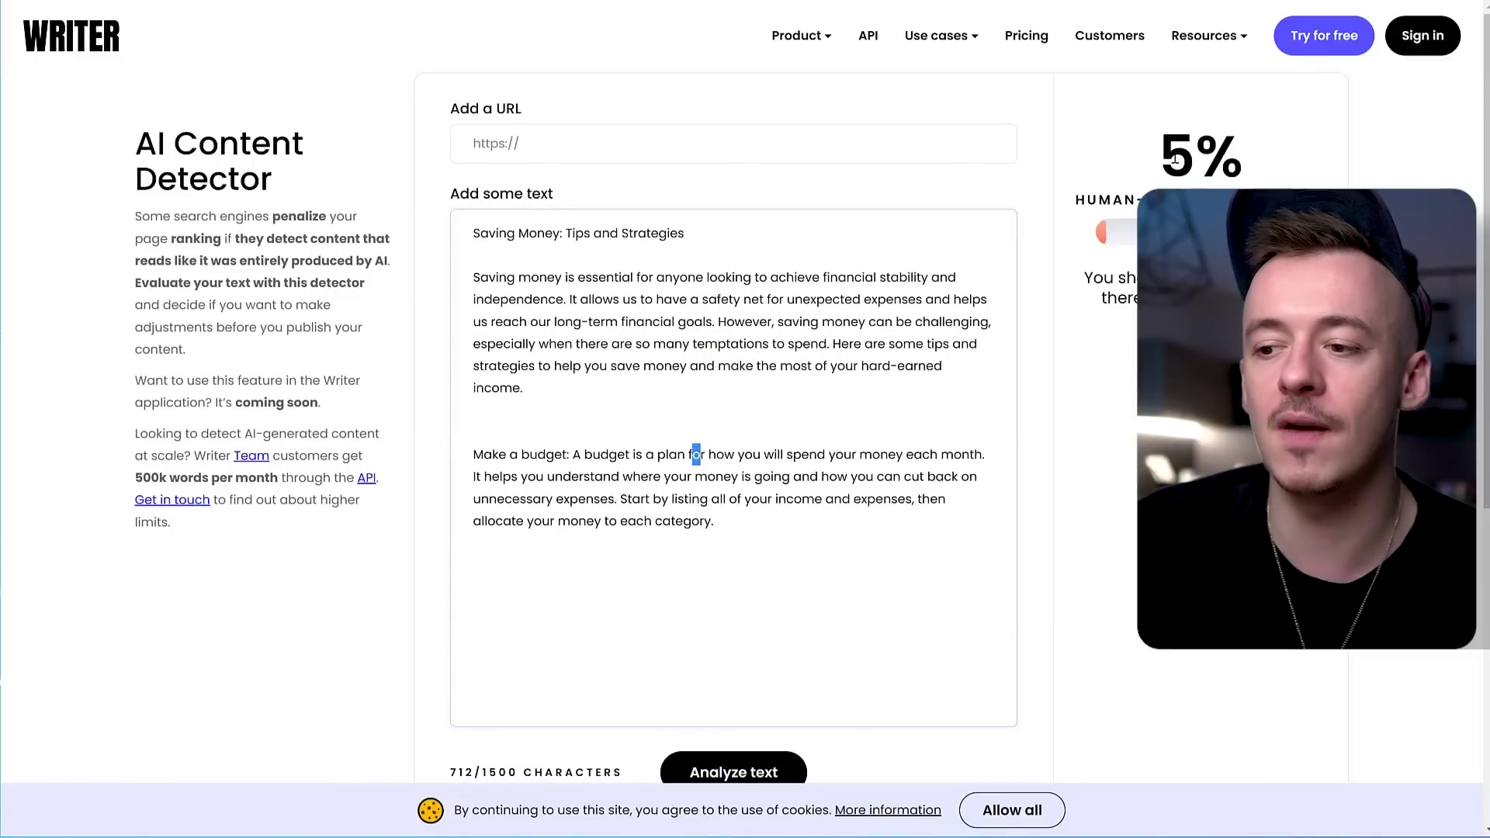
pyautogui.moveTo(1177, 160); pyautogui.dragTo(1243, 152)
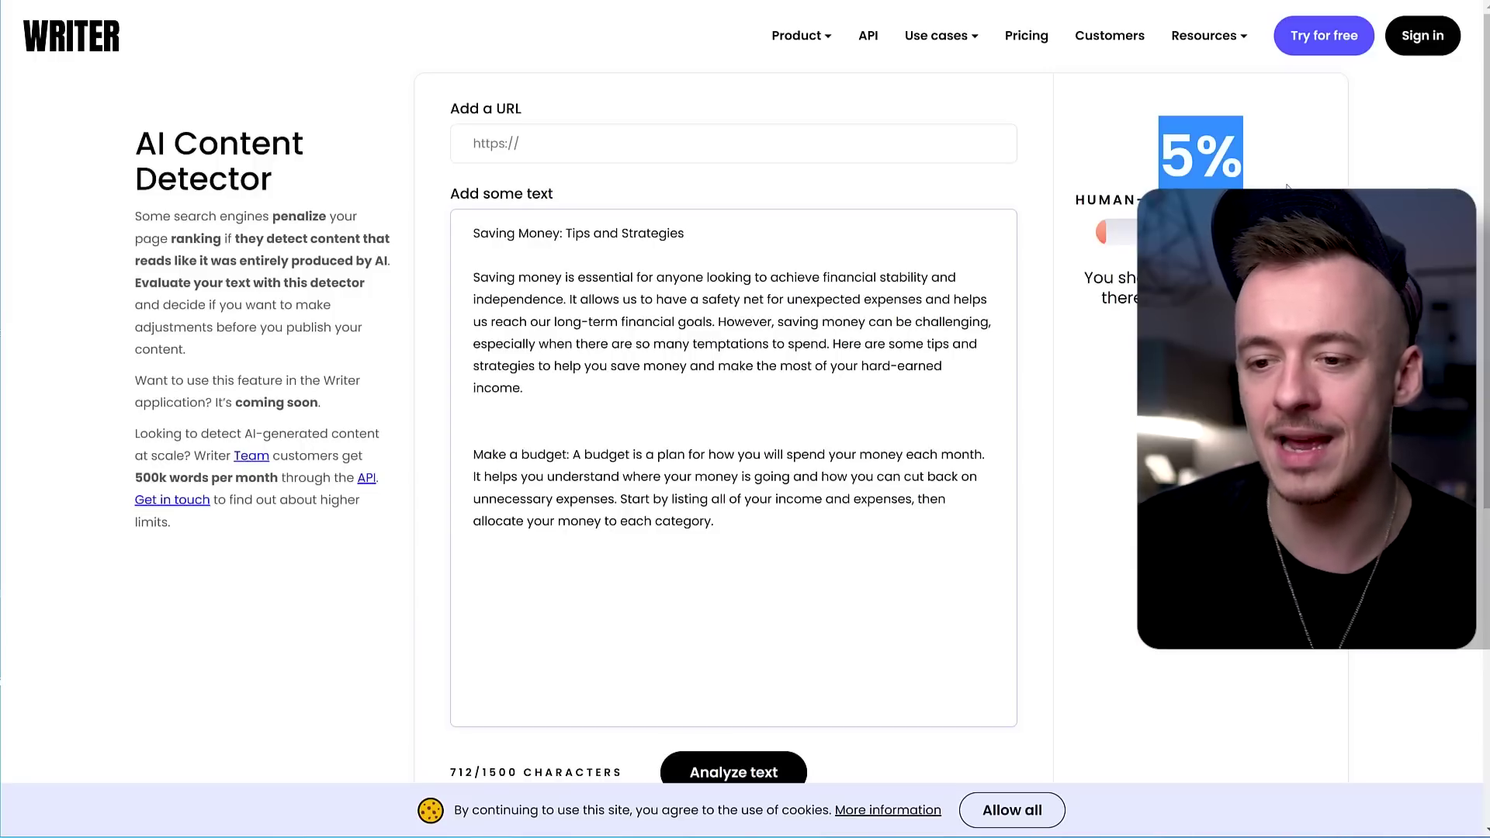
# Step: Compare the original excerpt in Writer with its paraphrased version in QuillBot's Paraphraser
pyautogui.click(769, 525)
pyautogui.hotkey('ctrl', 'a')
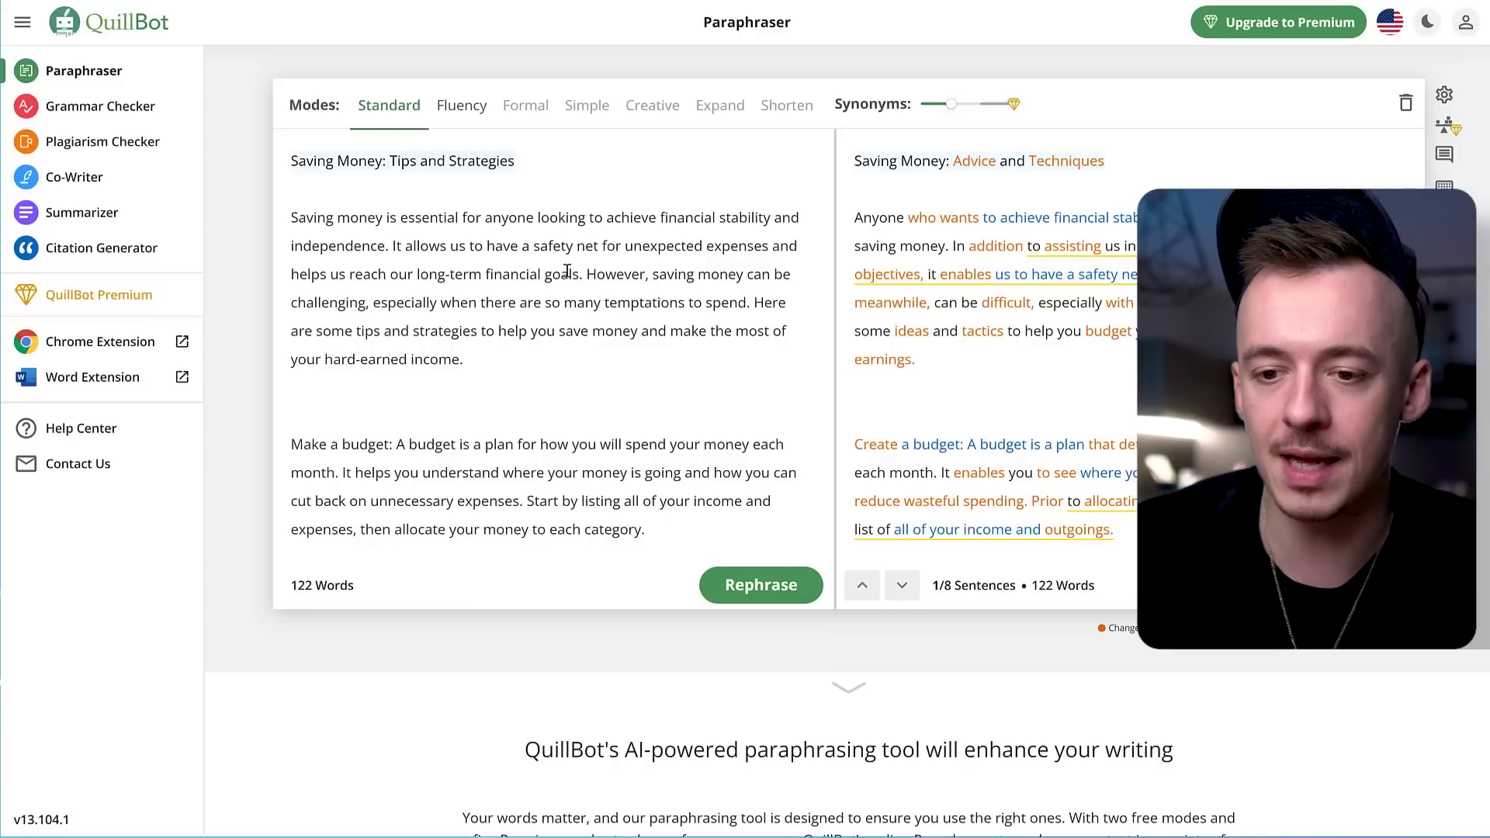
pyautogui.click(369, 199)
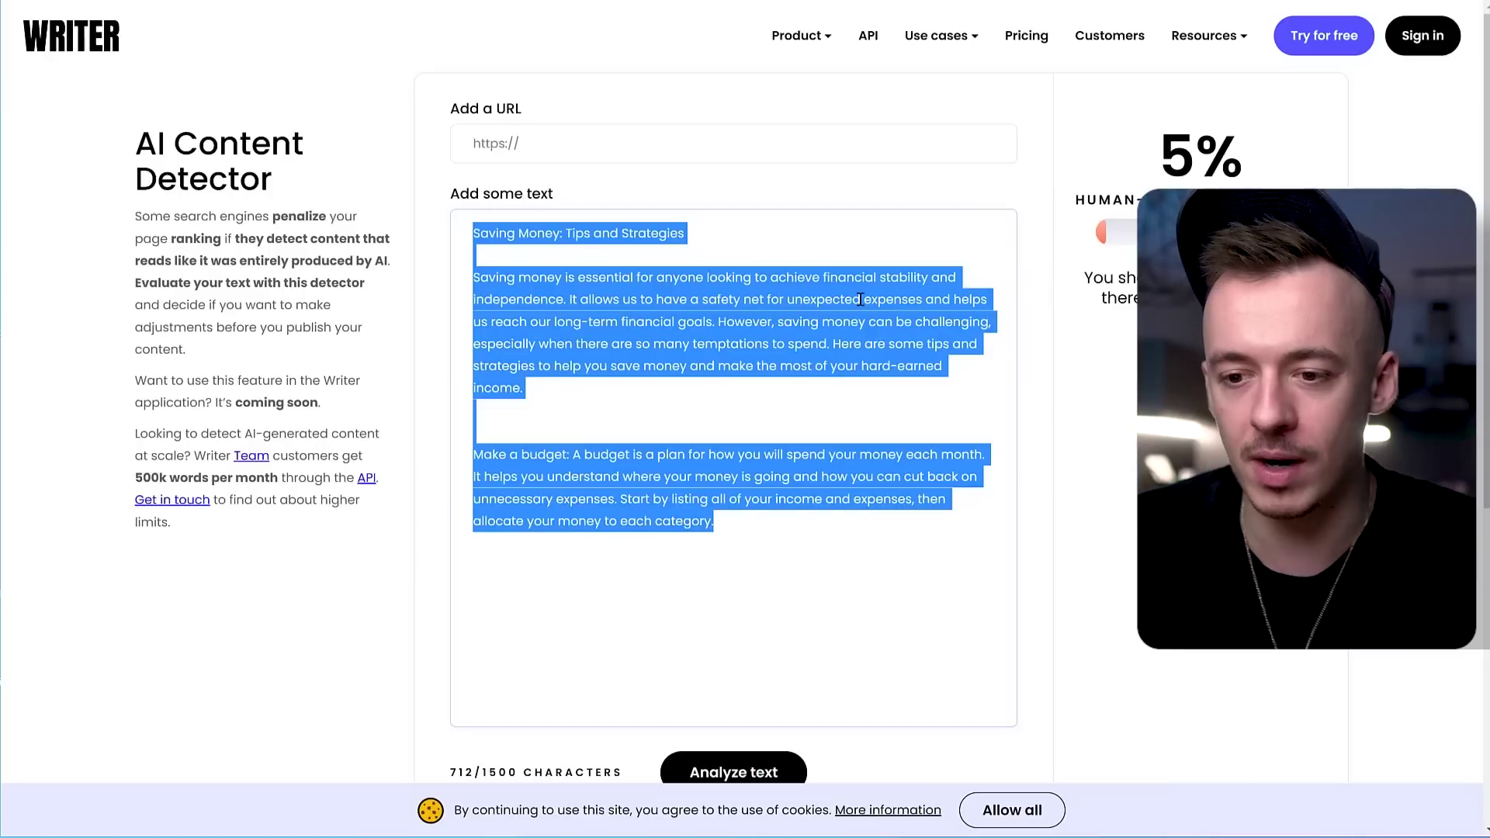
pyautogui.click(861, 299)
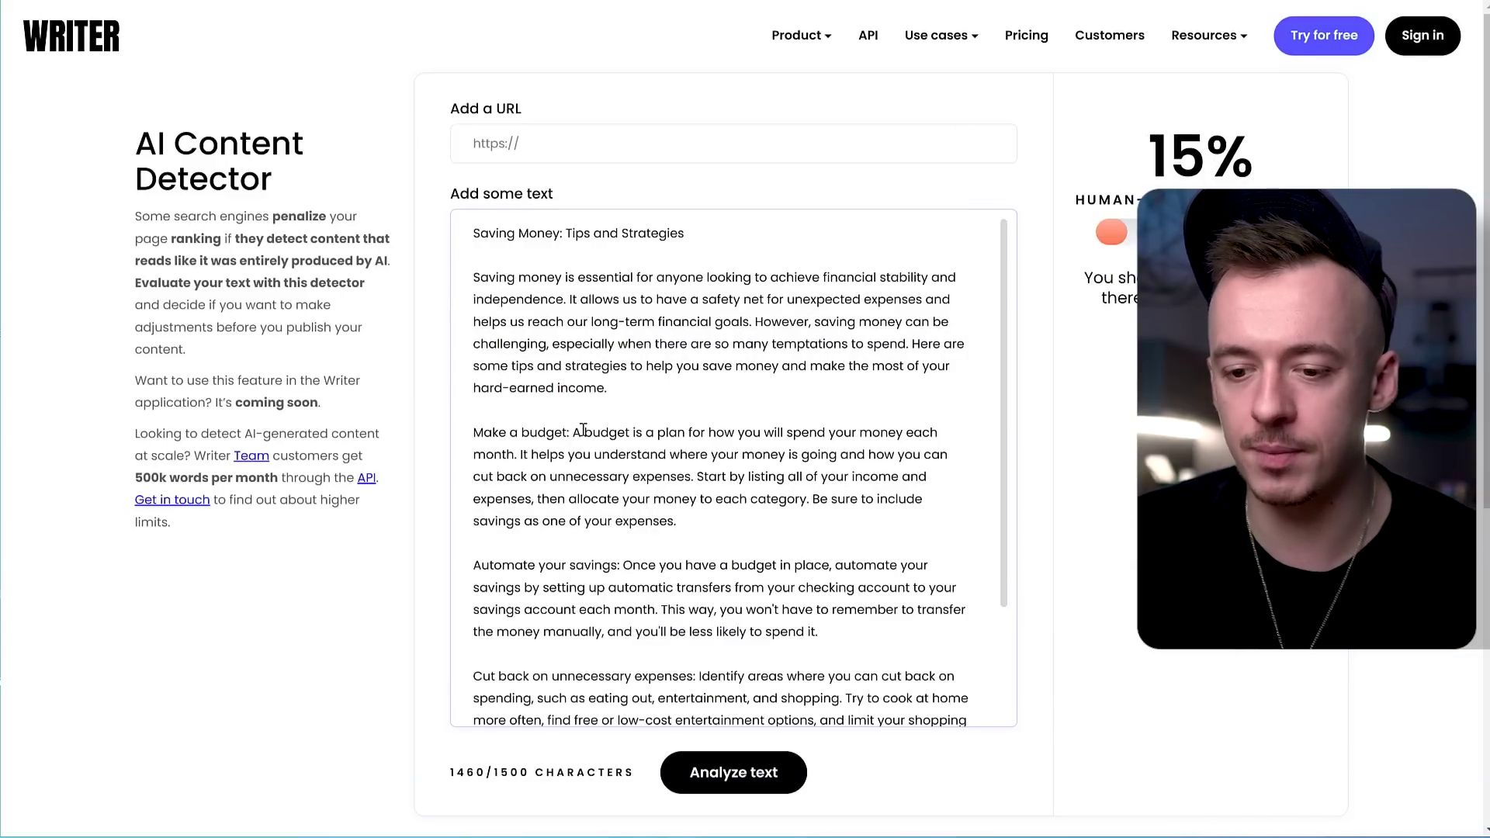
# Step: Copy the "Automate your savings" and "Cut back on unnecessary expenses" paragraphs to the end of the shorter excerpt, remove its extra blank line, and analyze it
pyautogui.scroll(-1, 544, 450)
pyautogui.moveTo(485, 481); pyautogui.dragTo(632, 656)
pyautogui.hotkey('ctrl', 'c')
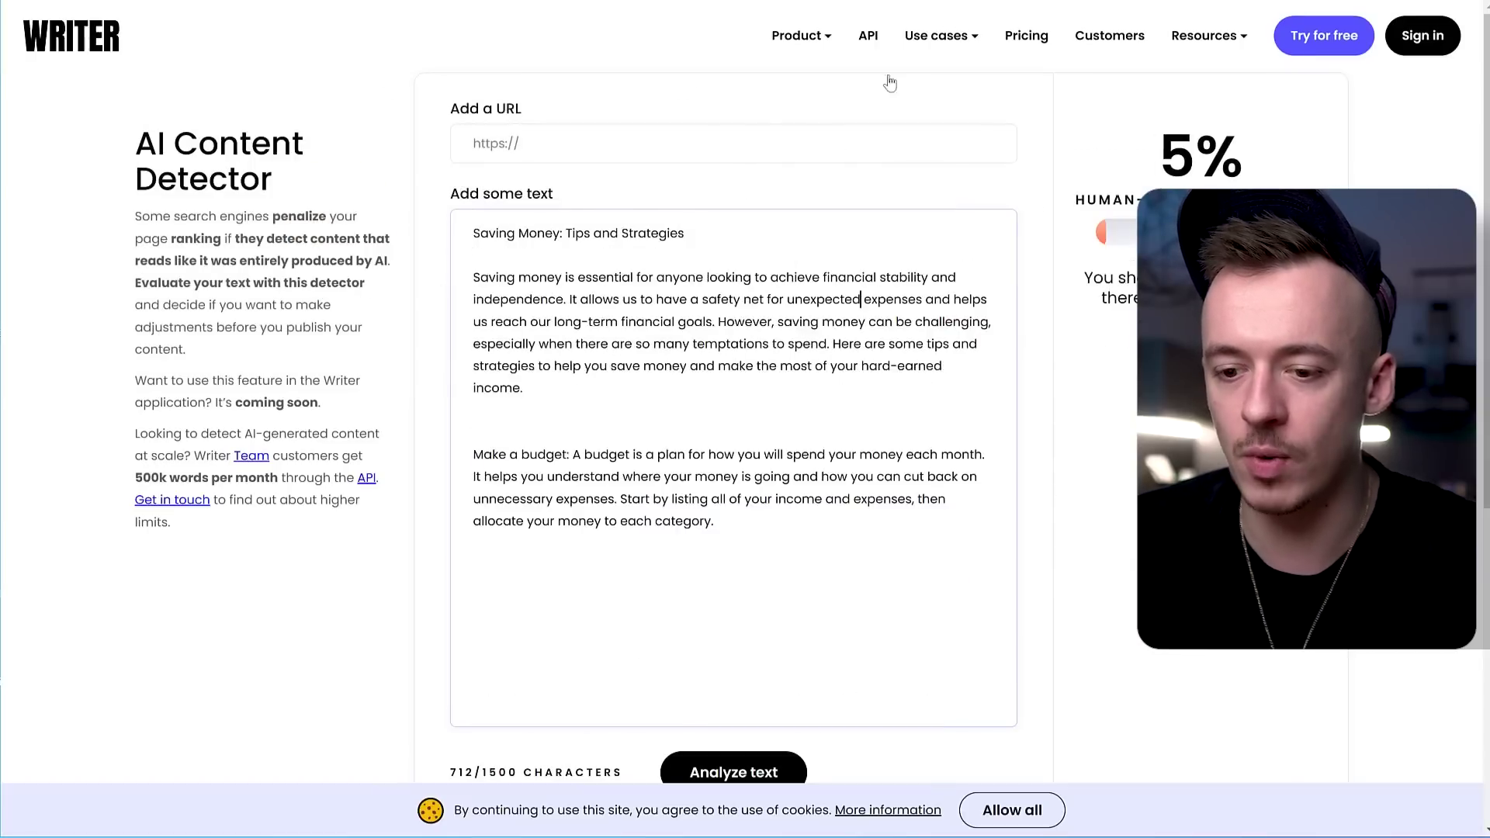
pyautogui.click(559, 419)
pyautogui.press('BackSpace')
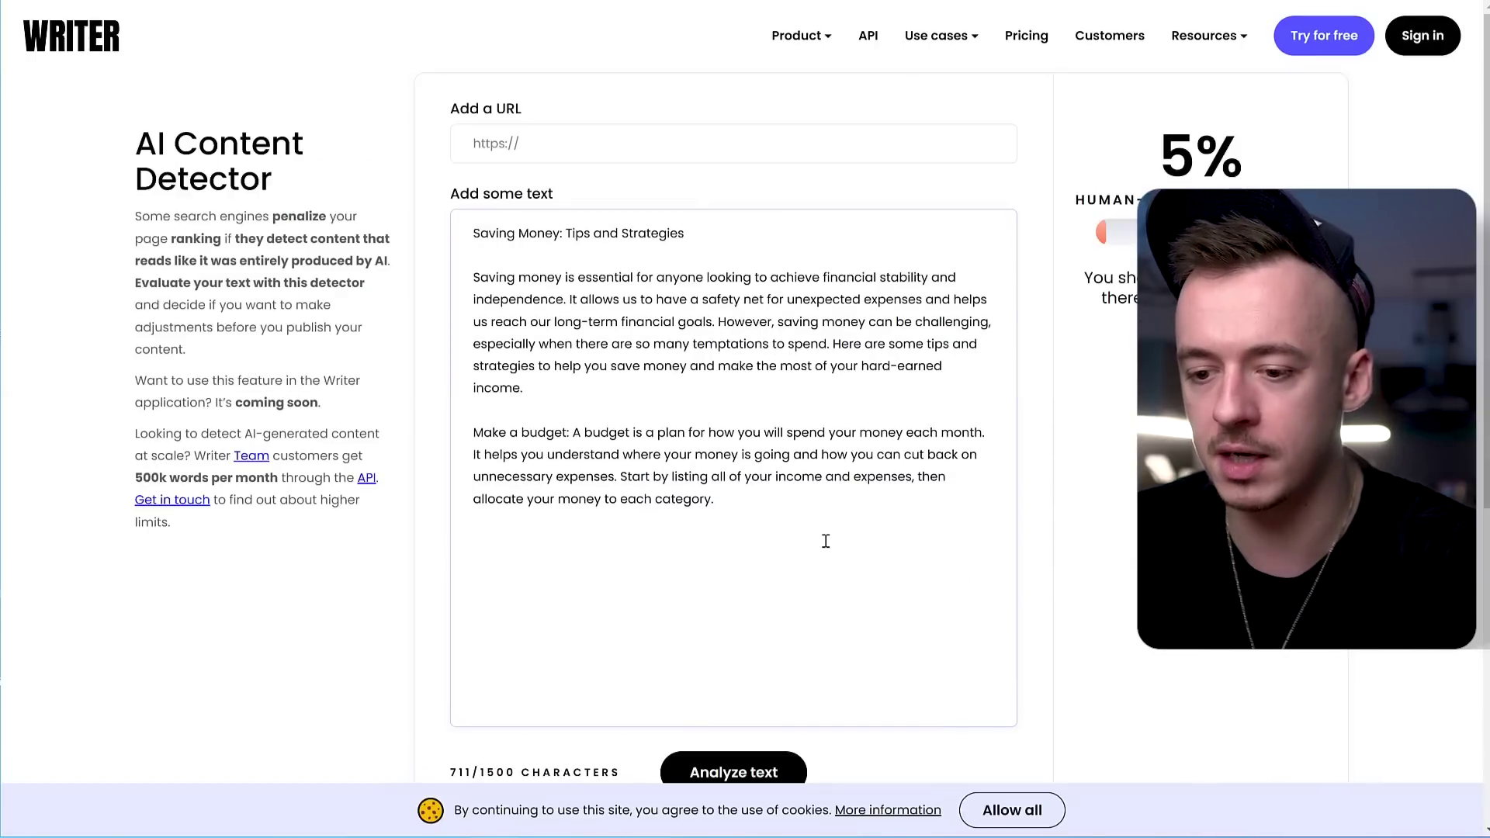
pyautogui.click(826, 541)
pyautogui.press('Return')
pyautogui.press('Return')
pyautogui.hotkey('ctrl', 'v')
pyautogui.scroll(-1, 826, 541)
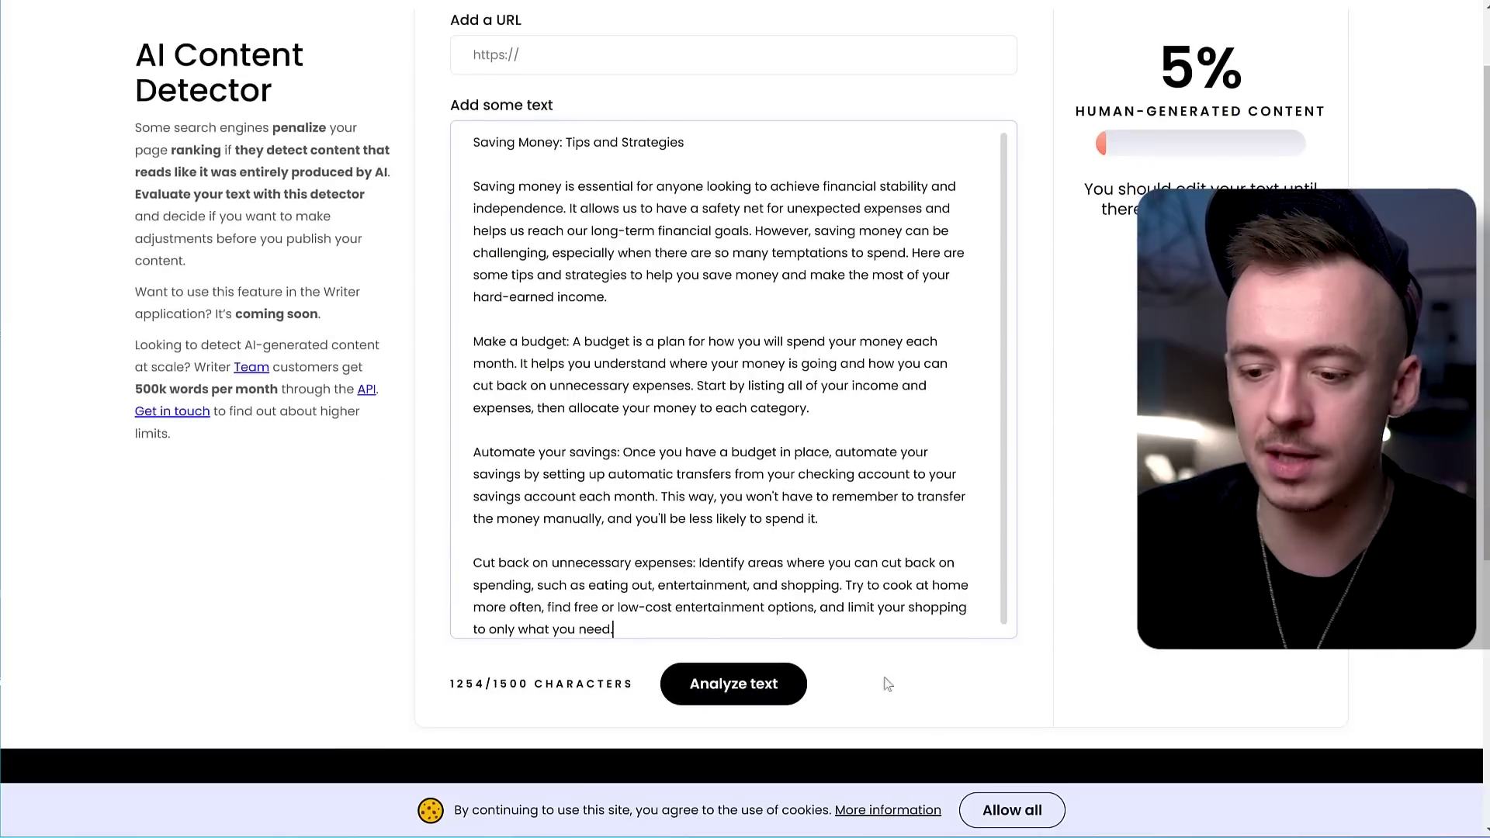
pyautogui.click(733, 684)
pyautogui.scroll(1, 733, 684)
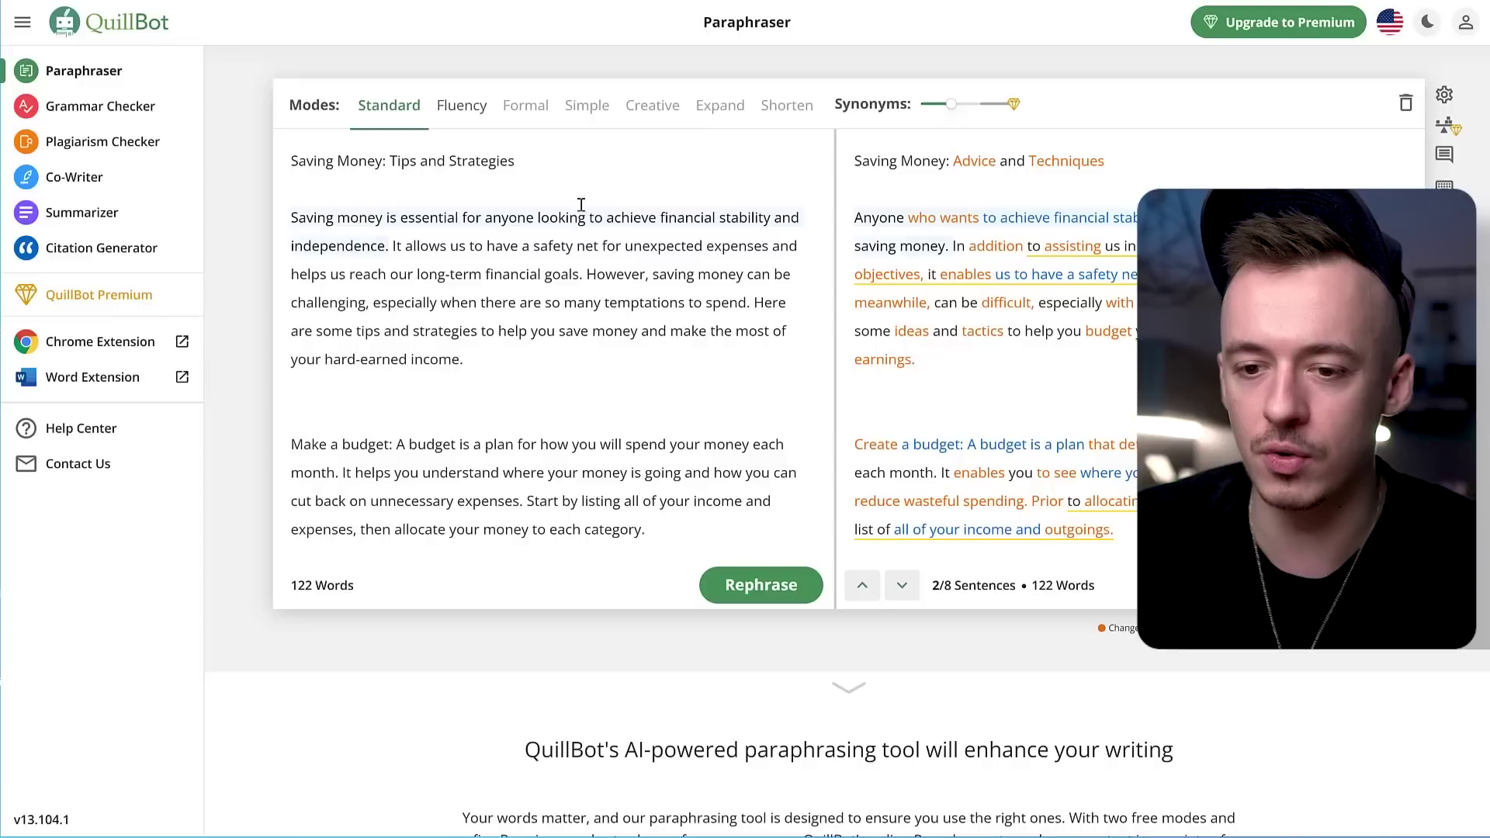
# Step: Replace QuillBot's input with the "Automate your savings" and "Cut back on unnecessary expenses" paragraphs, paraphrase them in Standard mode, and copy the result
pyautogui.hotkey('ctrl', 'a')
pyautogui.hotkey('ctrl', 'v')
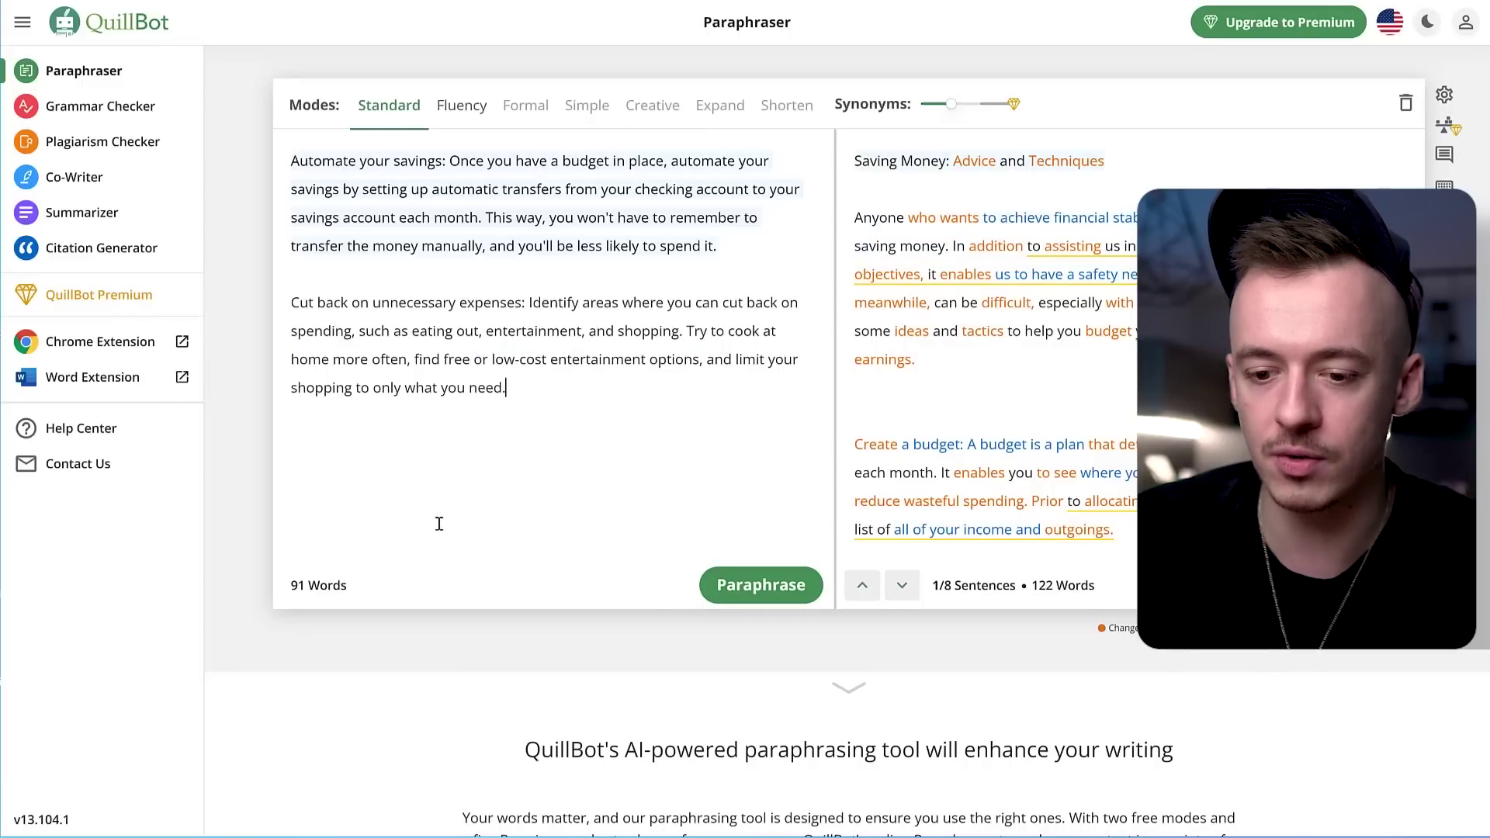
pyautogui.click(745, 588)
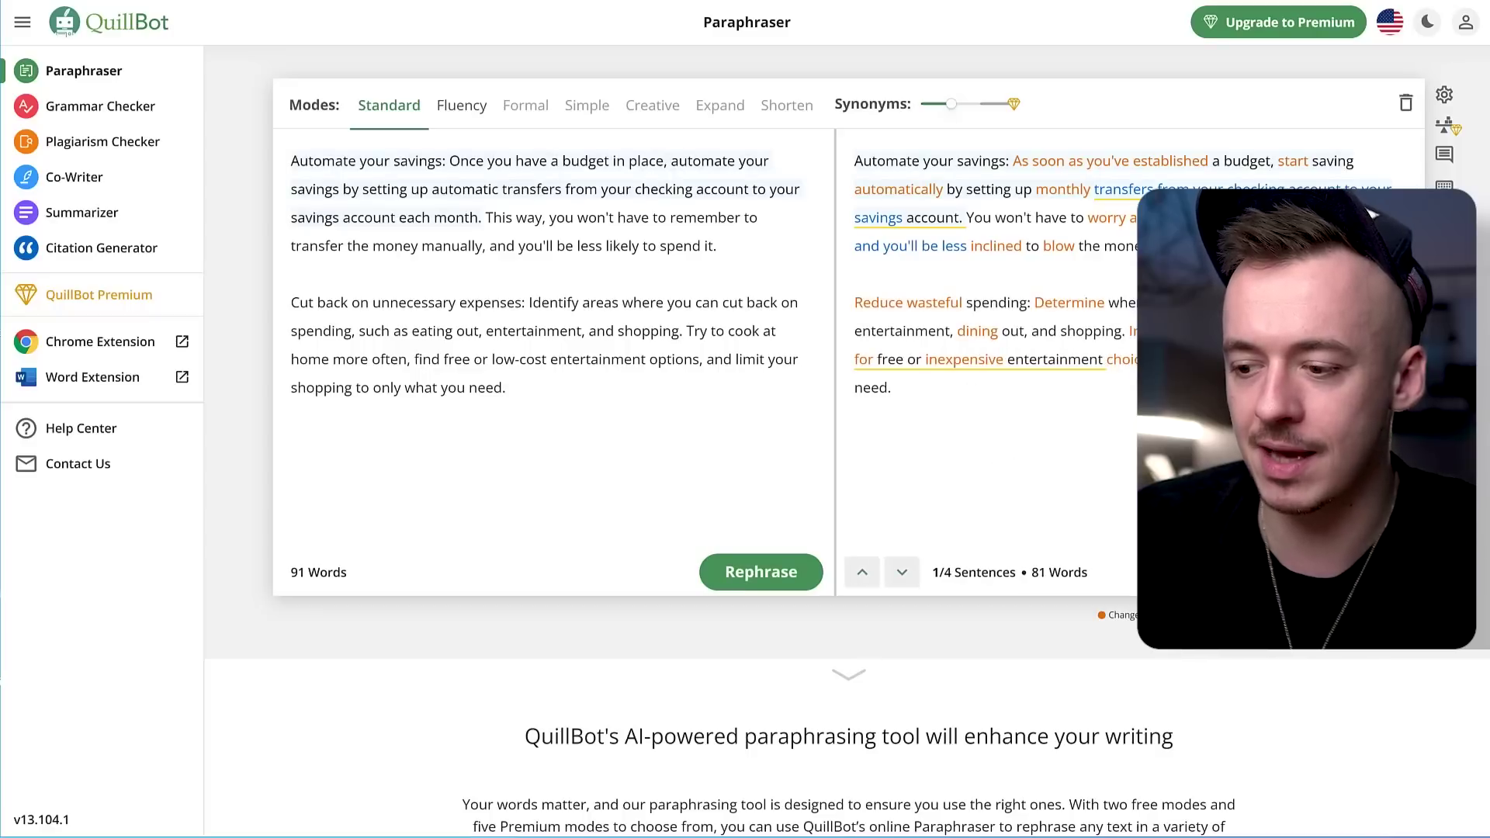
pyautogui.click(1393, 572)
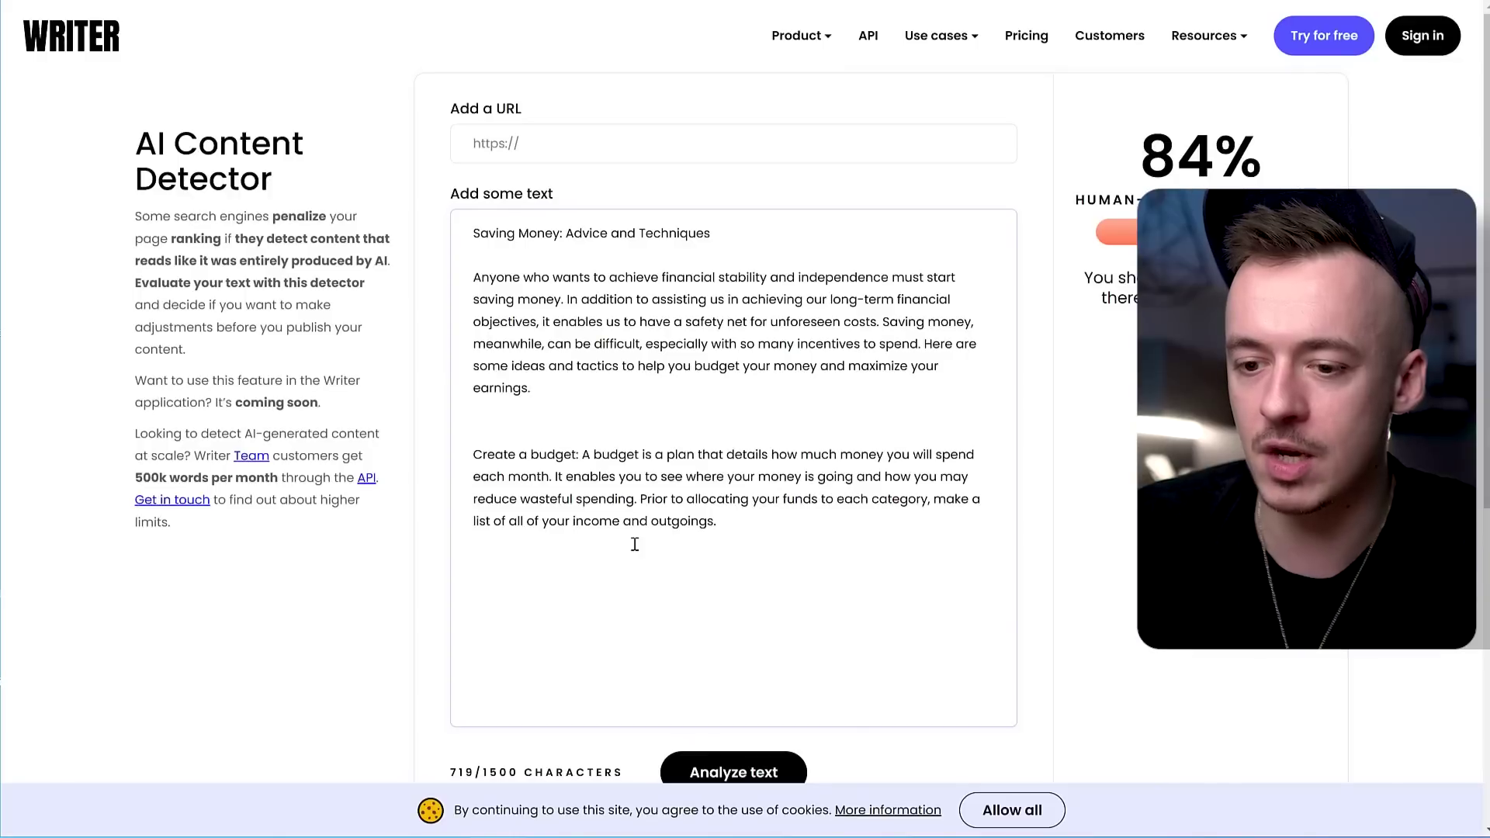
# Step: Remove the extra blank line from the paraphrased excerpt in Writer, append the newly paraphrased paragraphs, and analyze the combined text
pyautogui.click(481, 431)
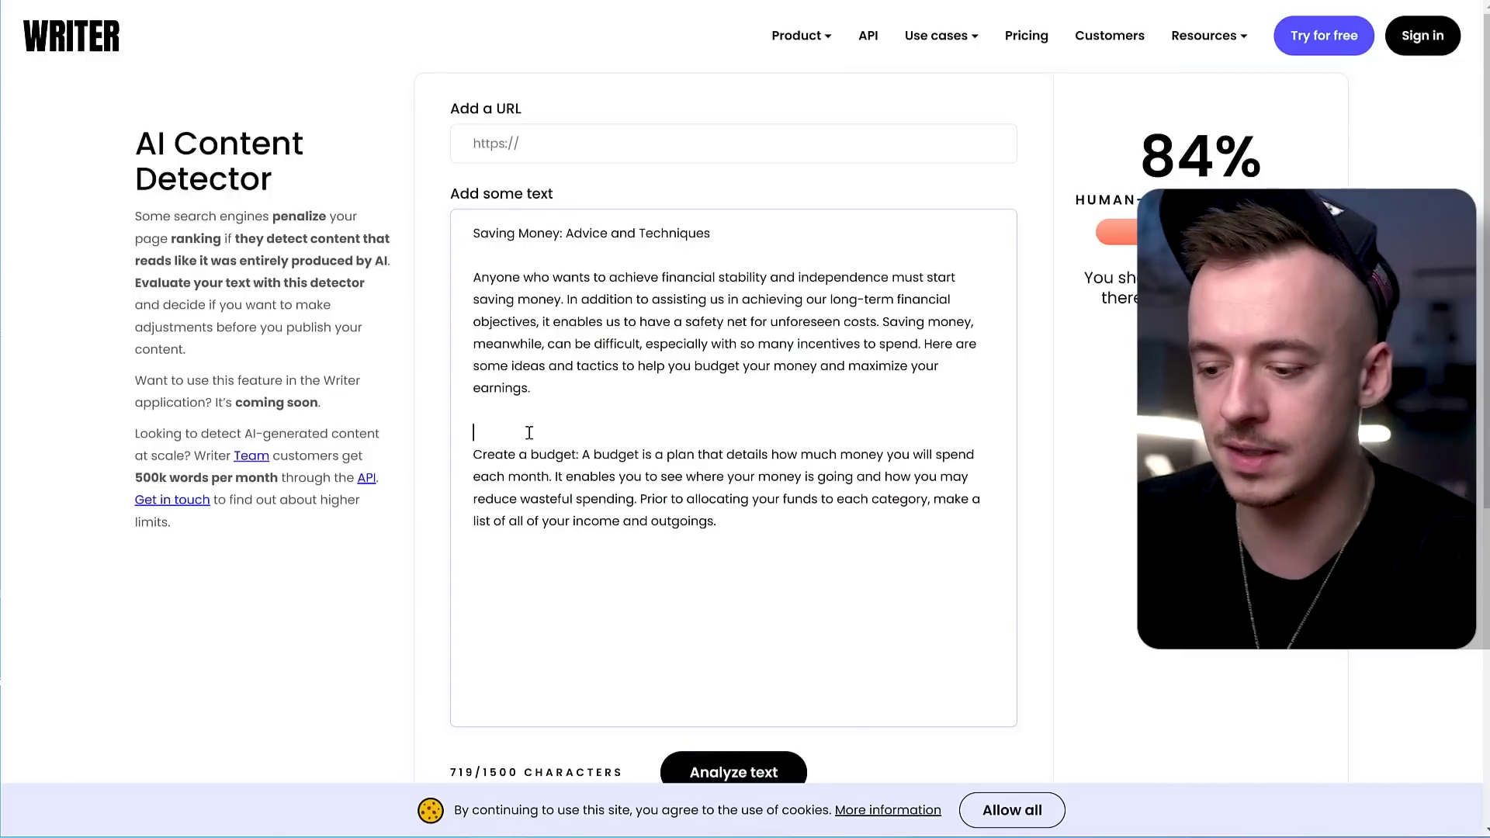
pyautogui.press('BackSpace')
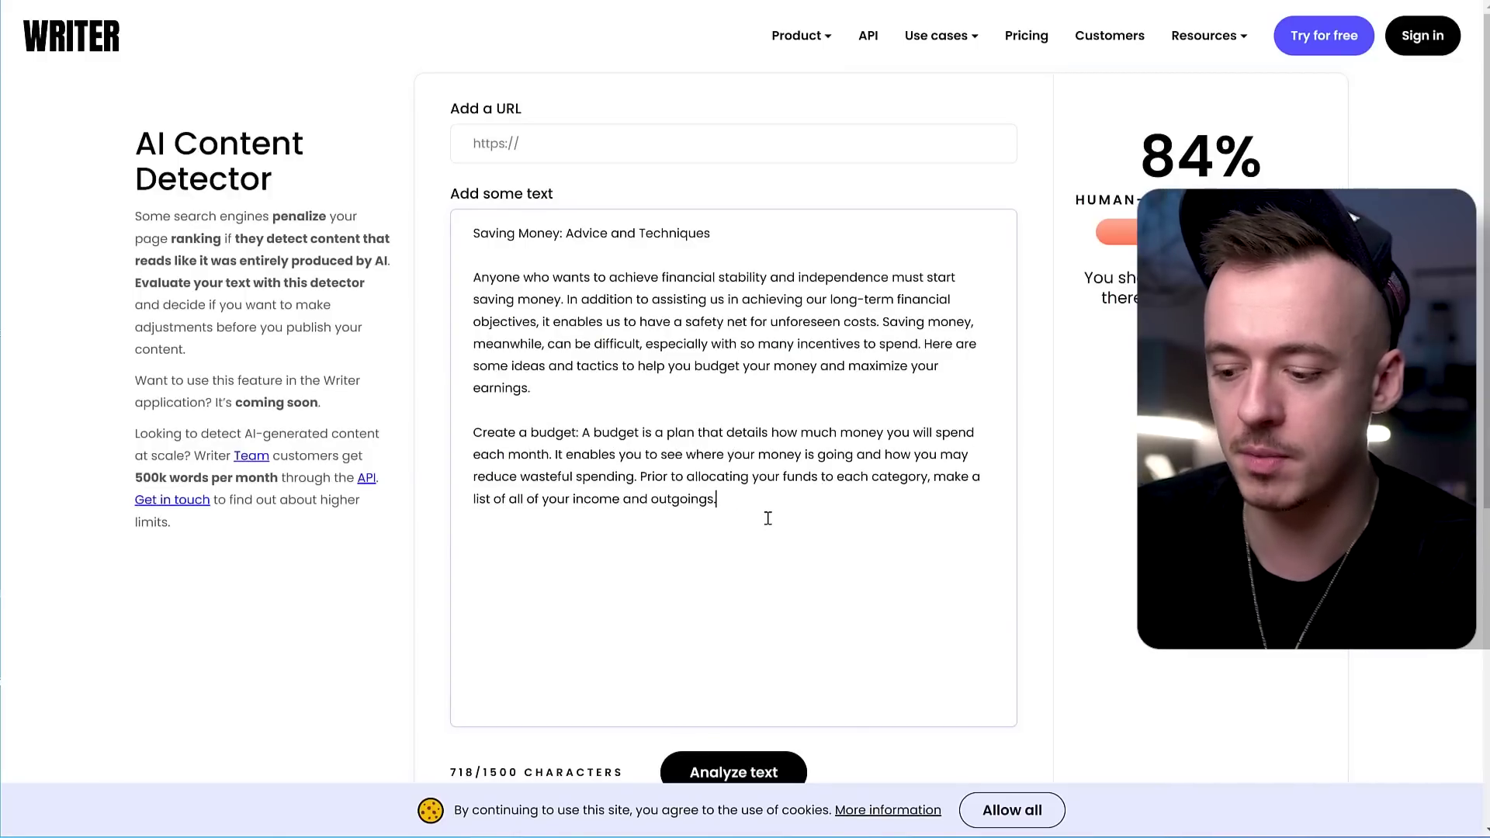
pyautogui.hotkey('ctrl', 'v')
pyautogui.scroll(-2, 1000, 687)
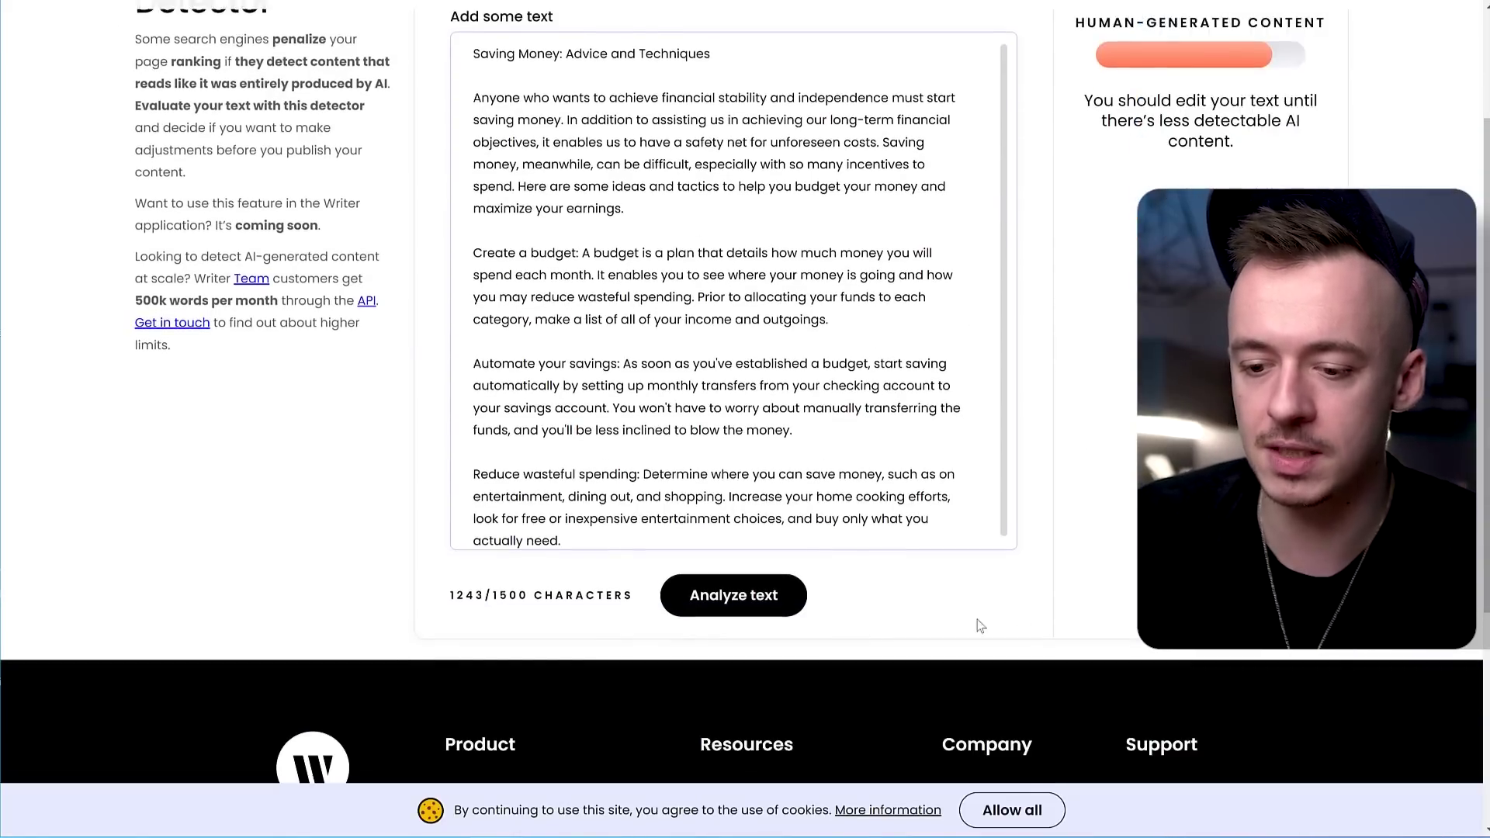
pyautogui.scroll(2, 1000, 686)
pyautogui.click(733, 772)
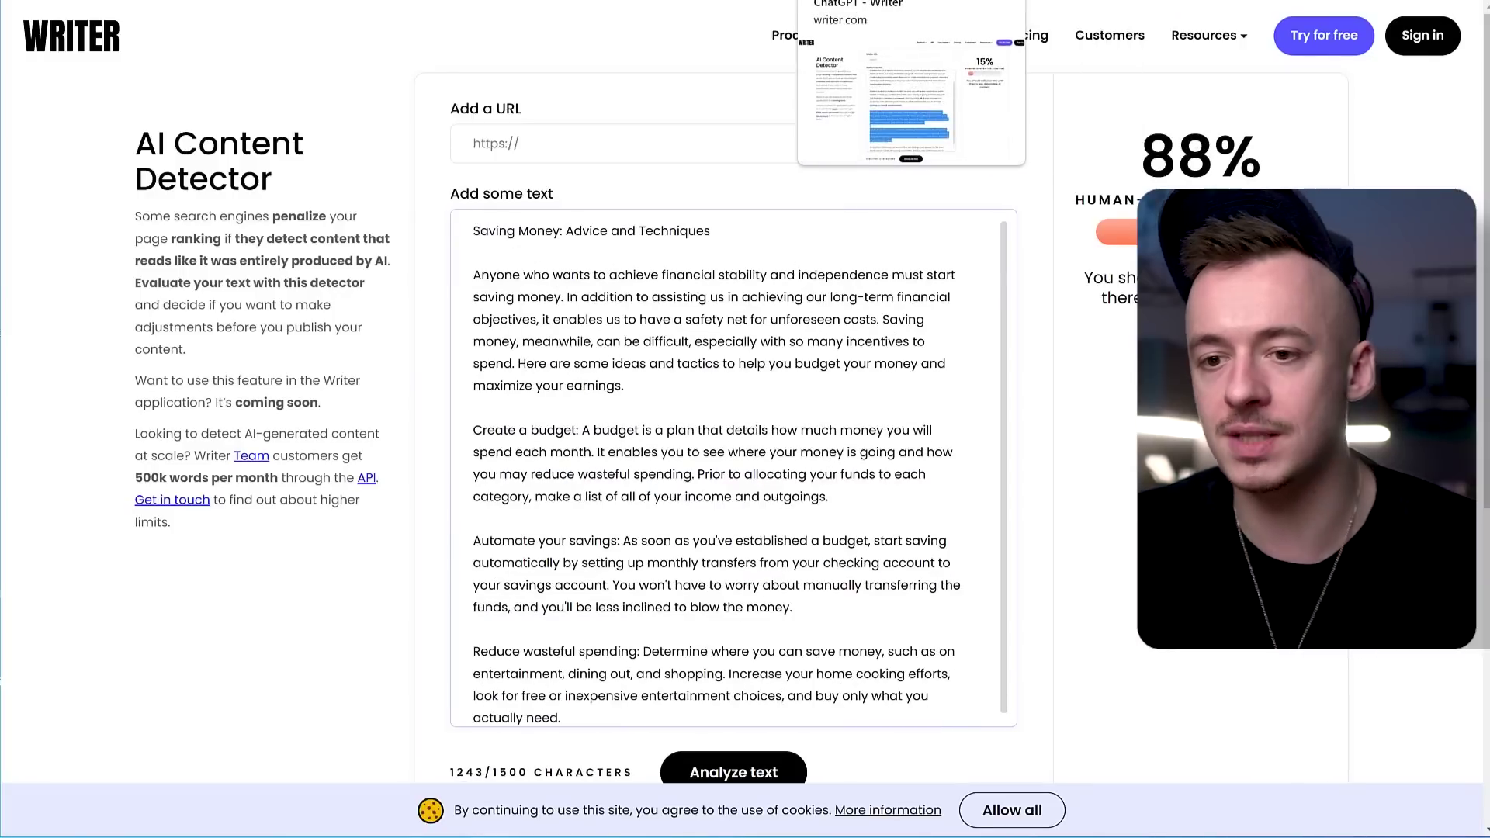
# Step: Switch to Vocal, open the Wallet page, and start creating a new story
pyautogui.click(777, 3)
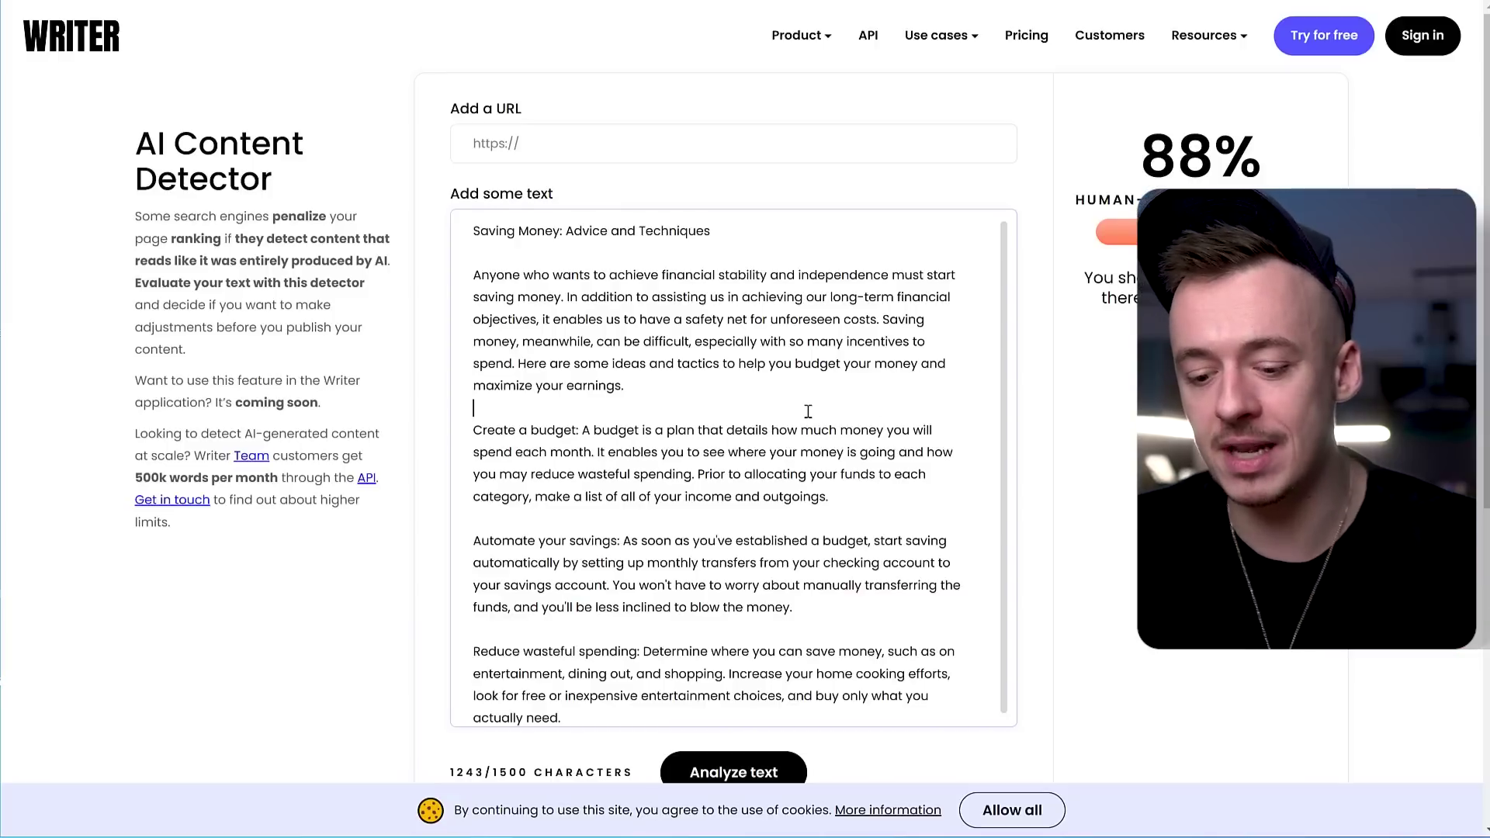
pyautogui.hotkey('ctrl', 'a')
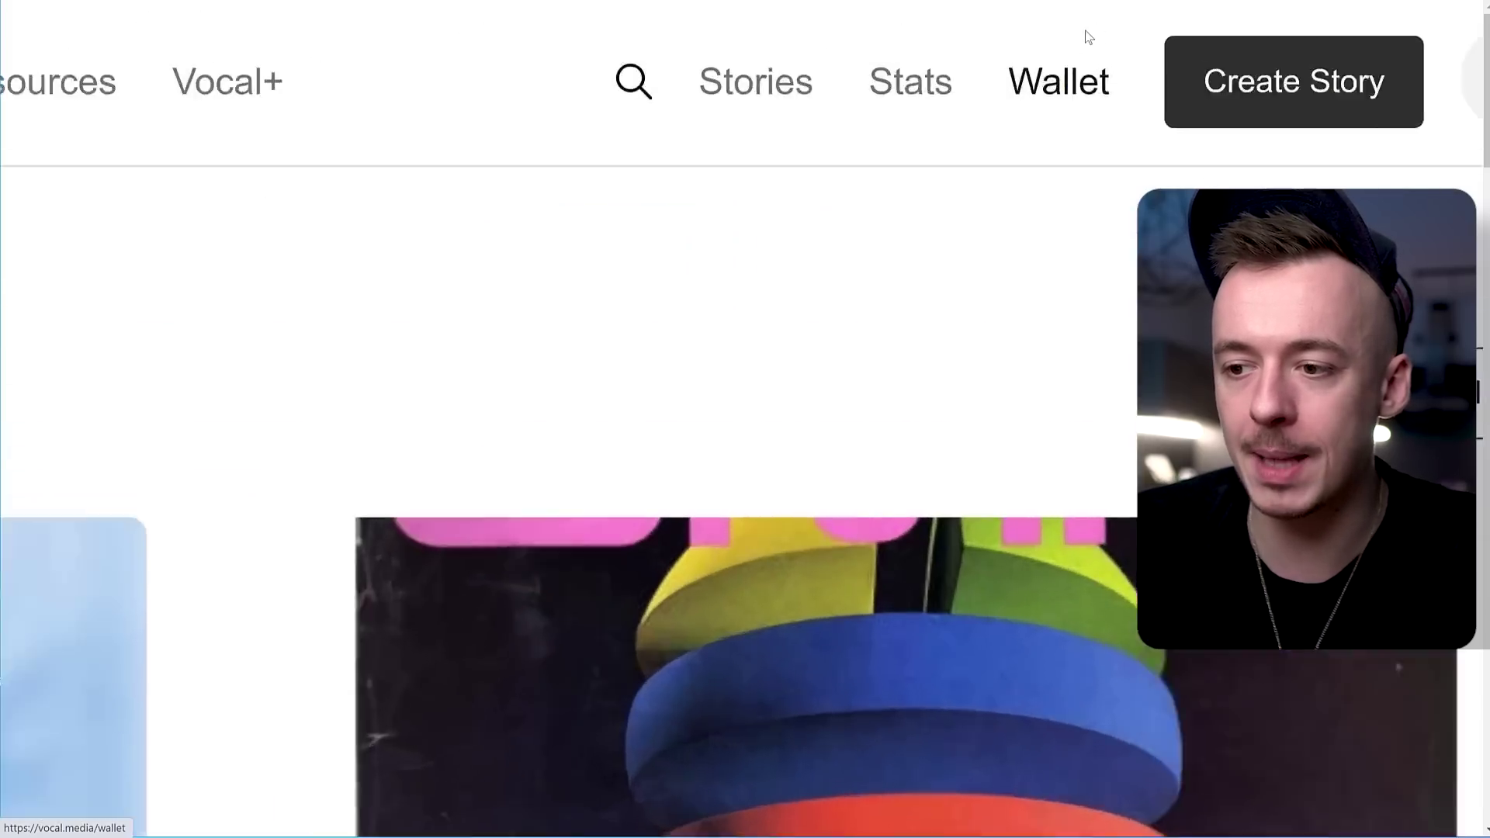
pyautogui.click(1097, 35)
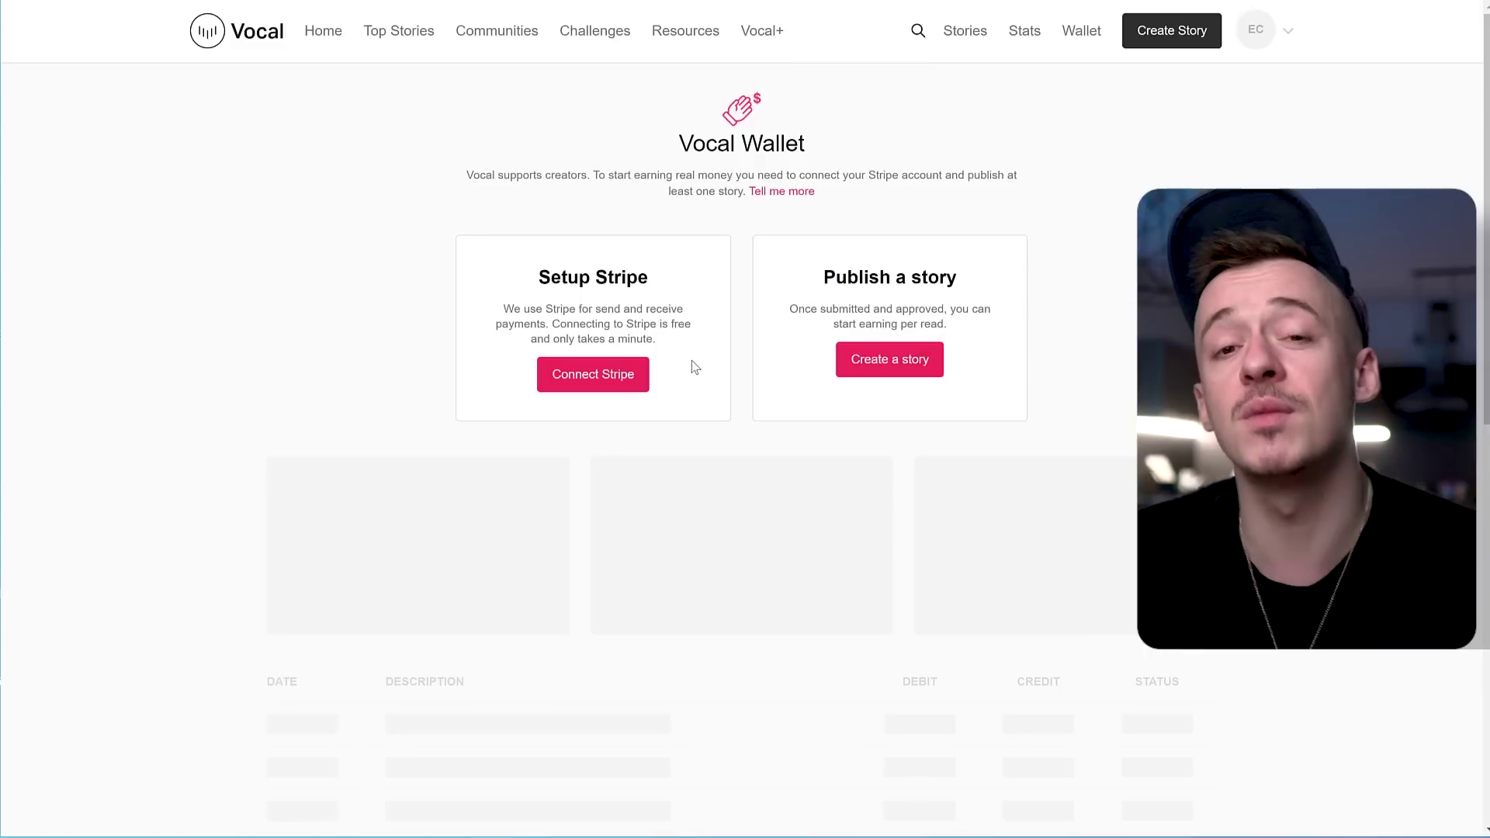
pyautogui.click(1174, 35)
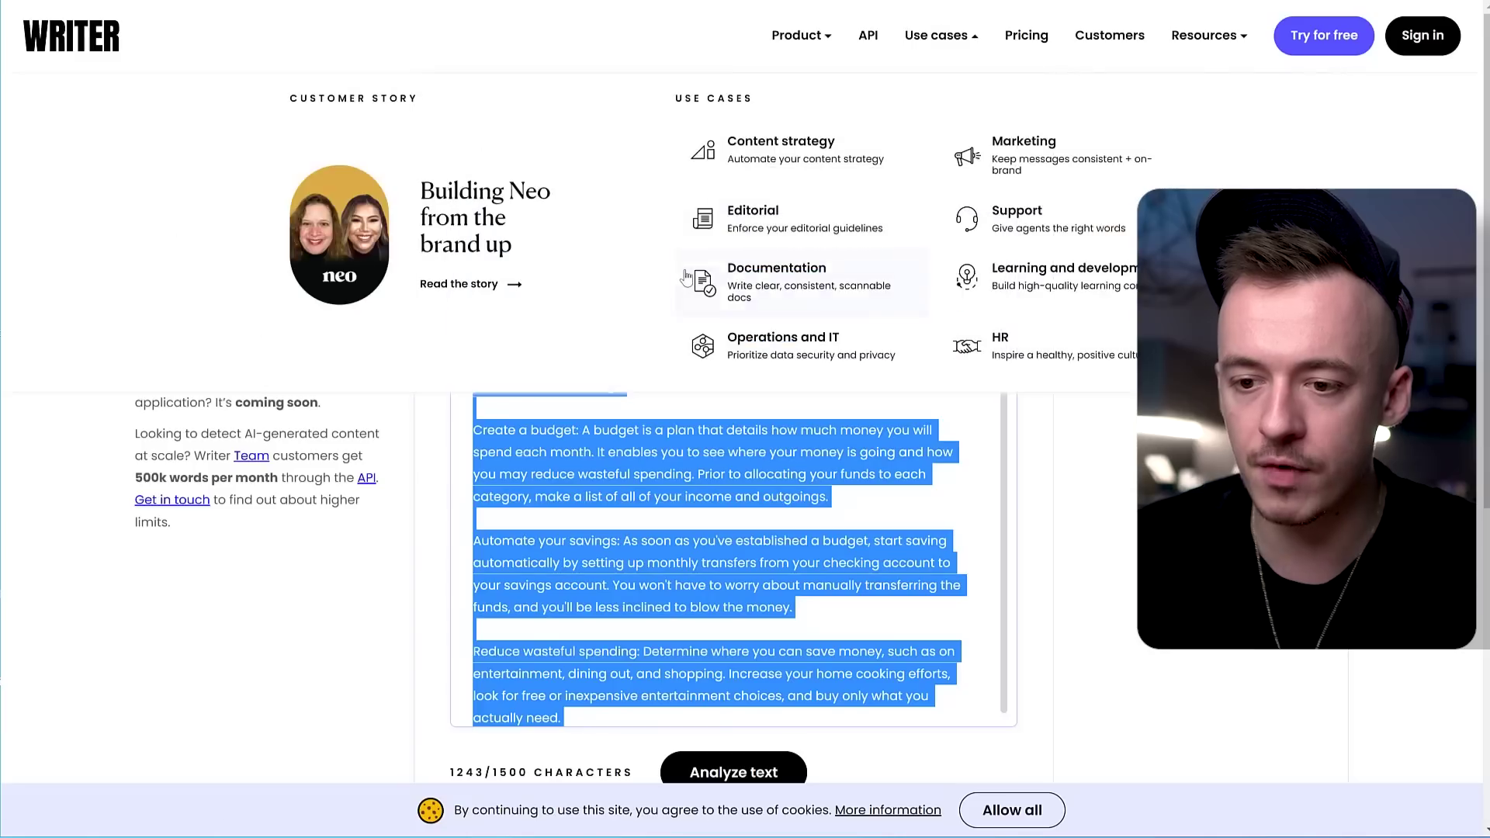
# Step: Fill the Vocal draft with the title "Saving Money: Advice and Techniques" and the paraphrased paragraphs from Writer as its body text
pyautogui.click(796, 291)
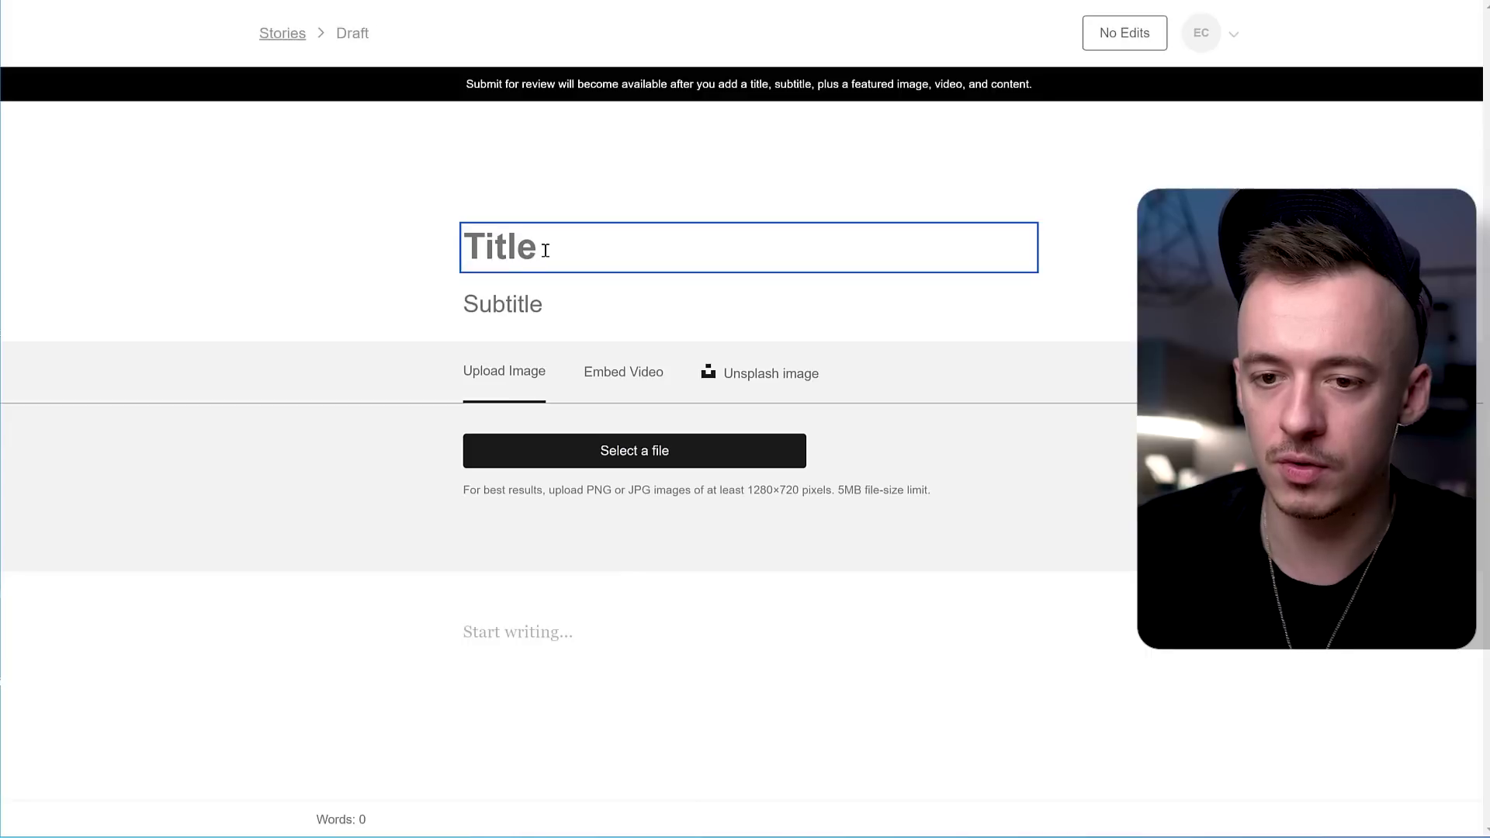
pyautogui.hotkey('ctrl', 'v')
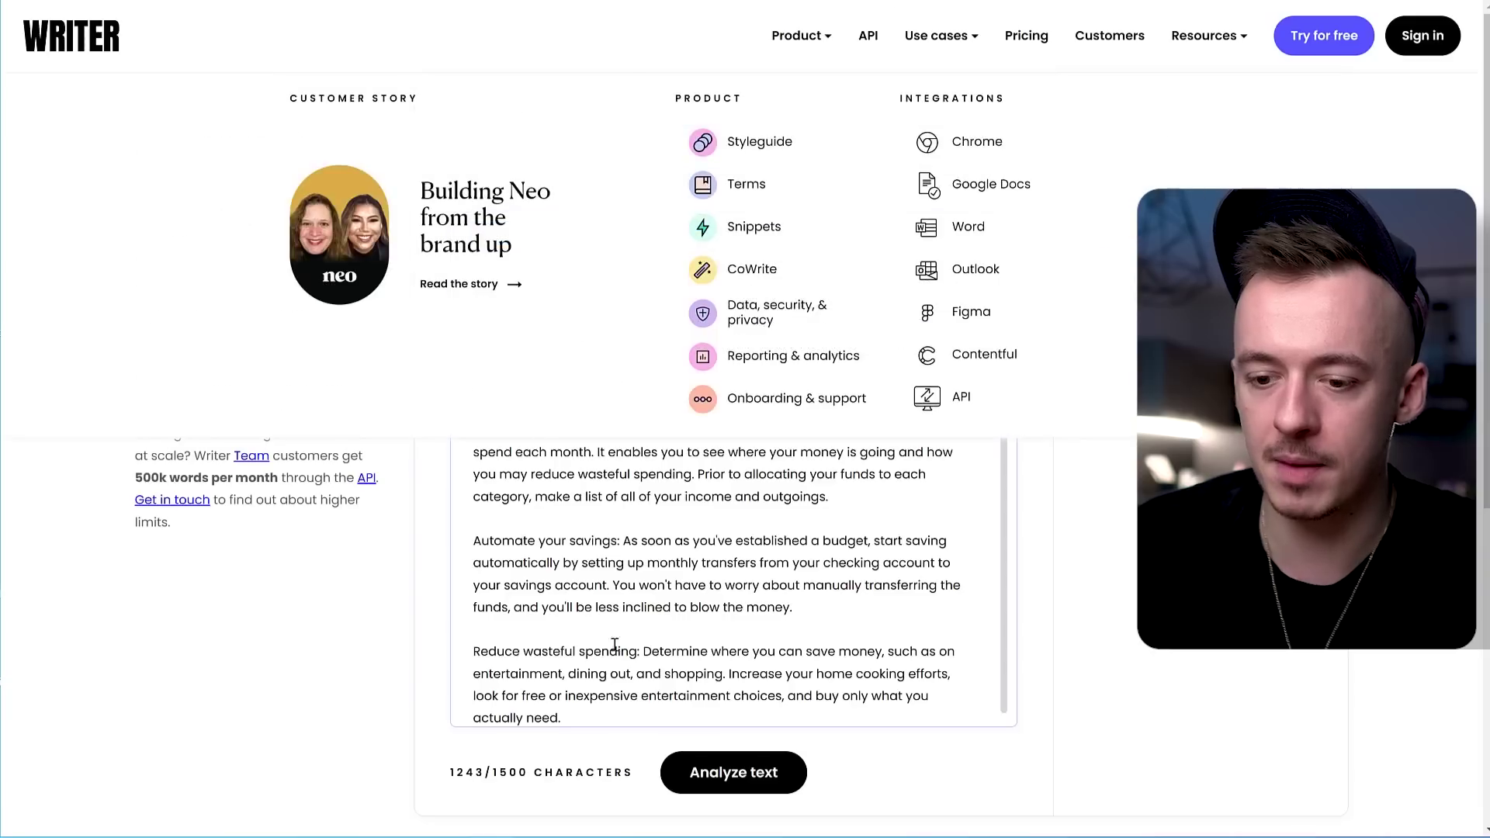
pyautogui.moveTo(582, 712); pyautogui.dragTo(490, 402)
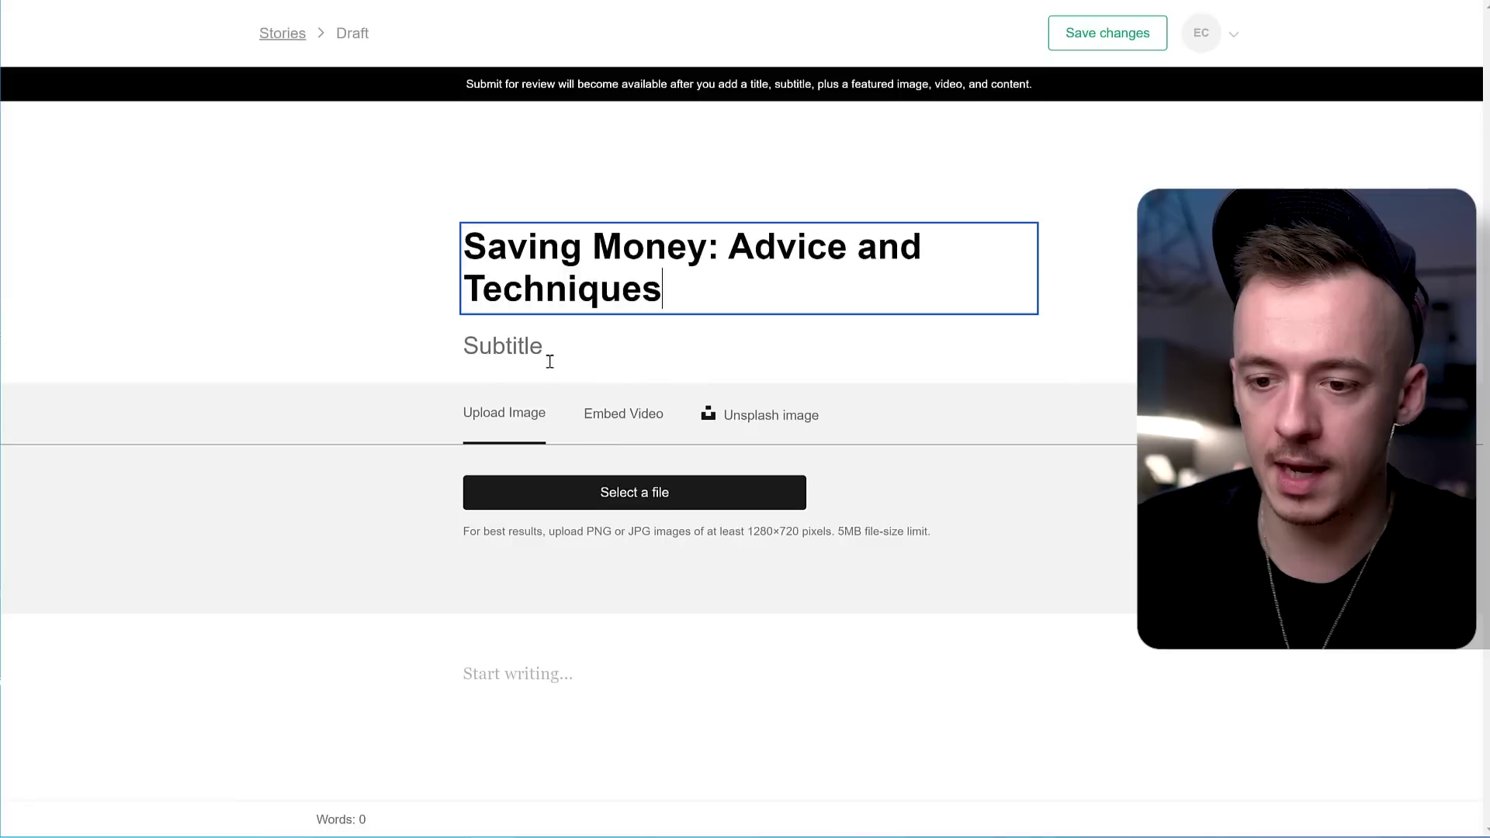
pyautogui.click(549, 357)
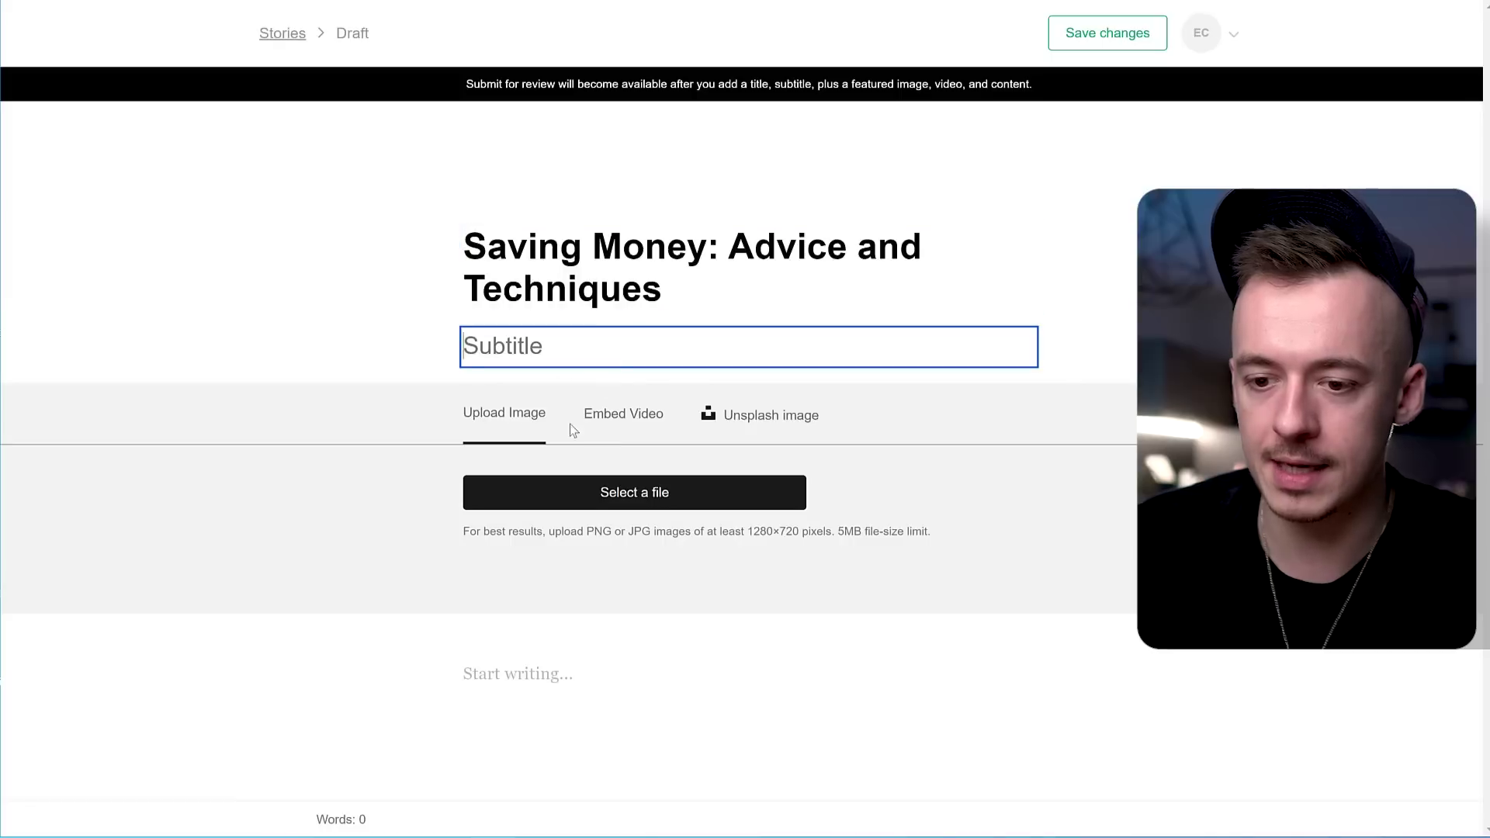
pyautogui.click(555, 694)
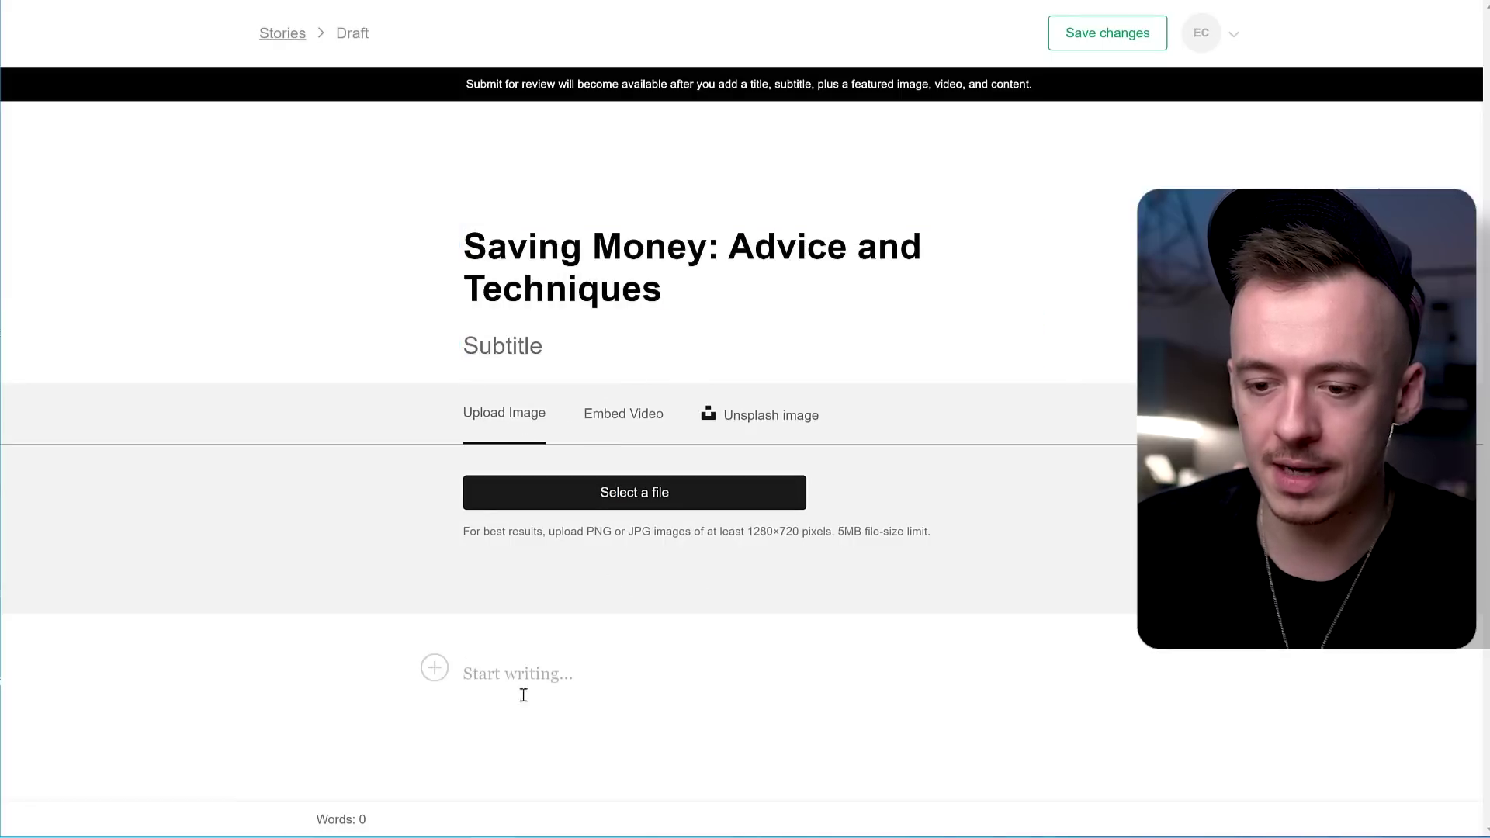
pyautogui.hotkey('ctrl', 'v')
pyautogui.scroll(5, 1021, 683)
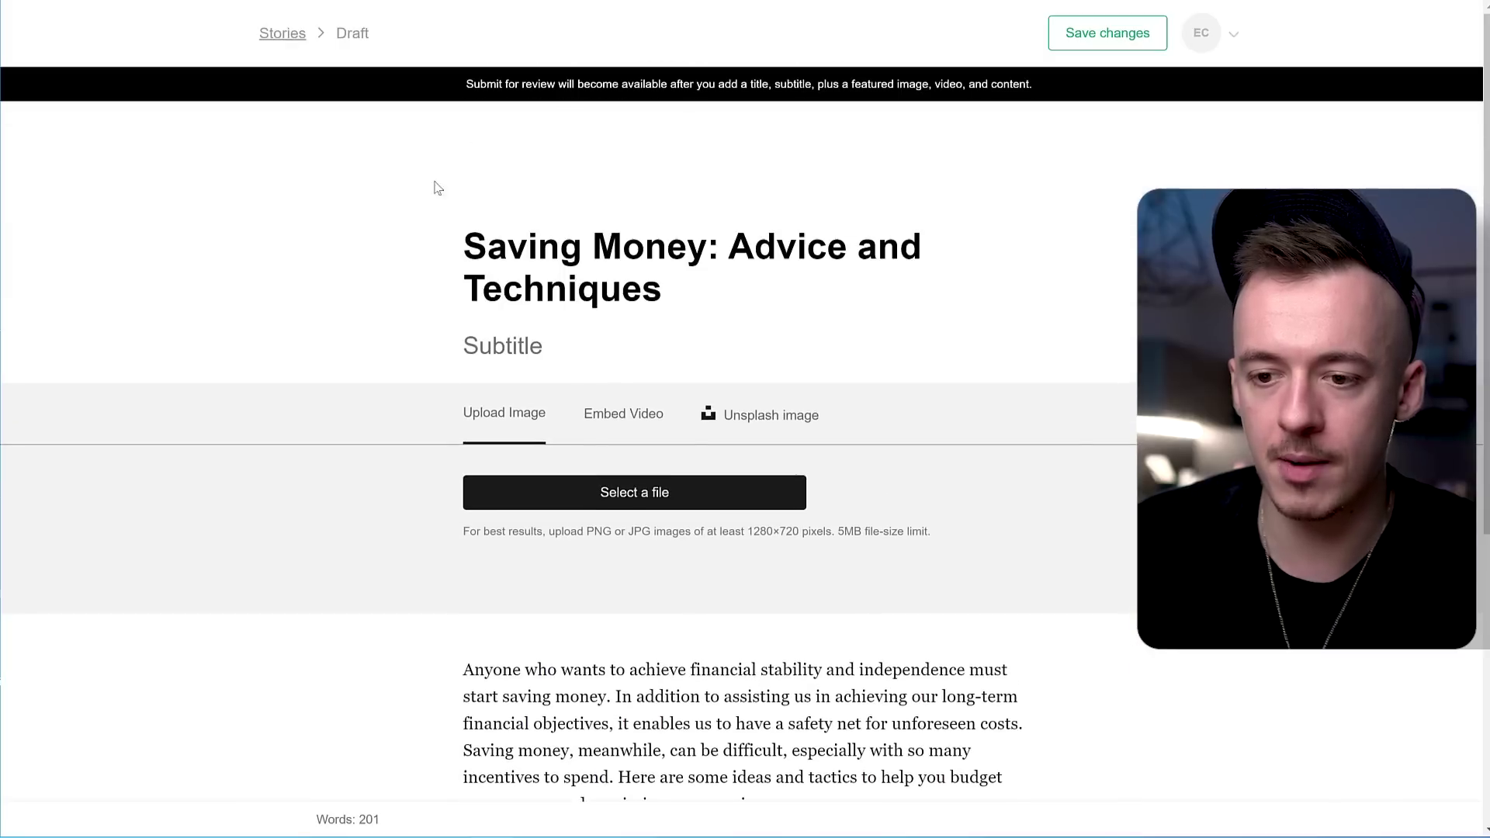
pyautogui.scroll(-6, 783, 363)
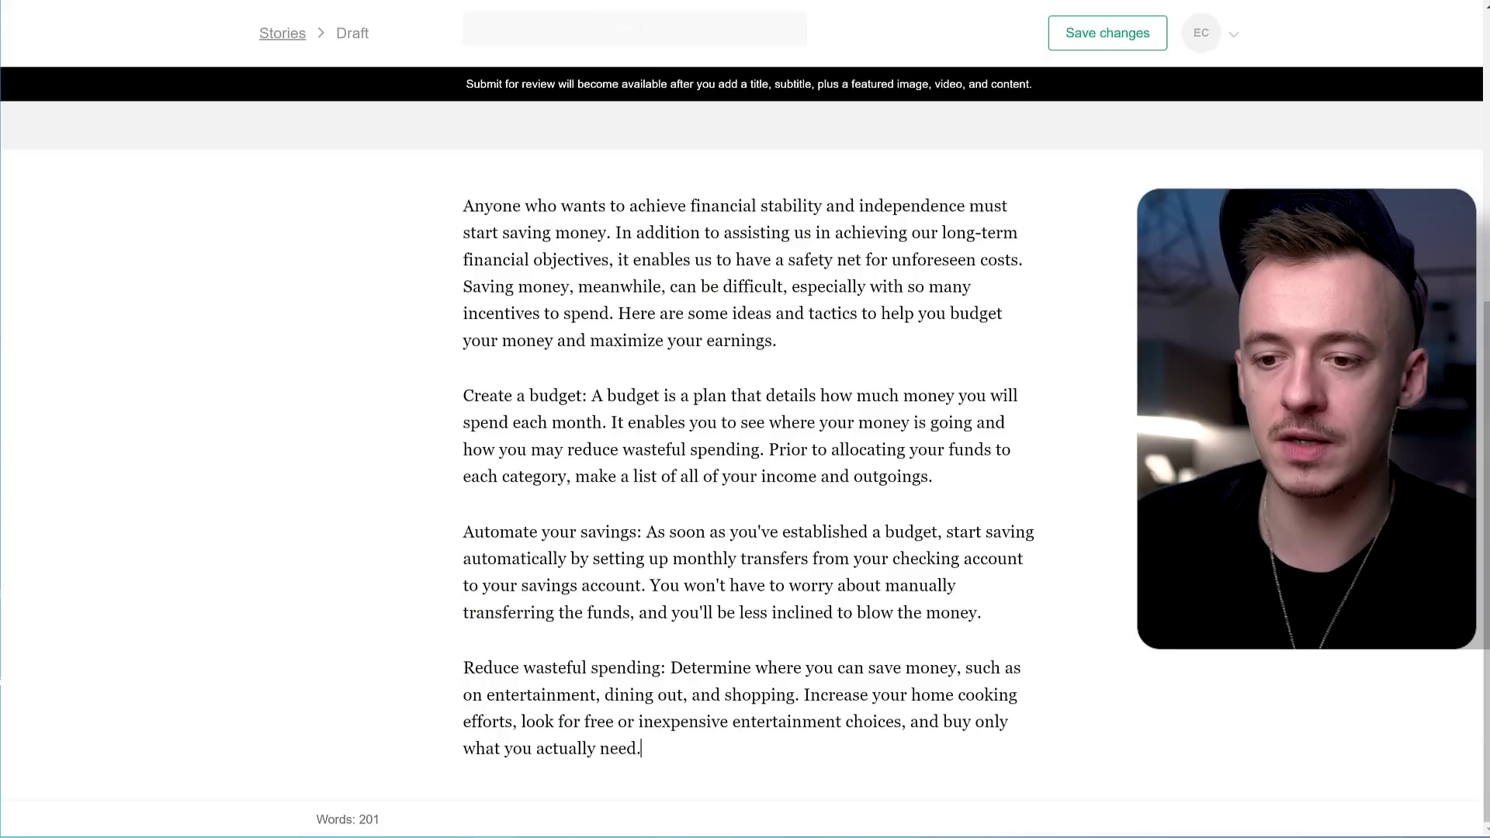
pyautogui.scroll(3, 677, 394)
pyautogui.scroll(-3, 678, 394)
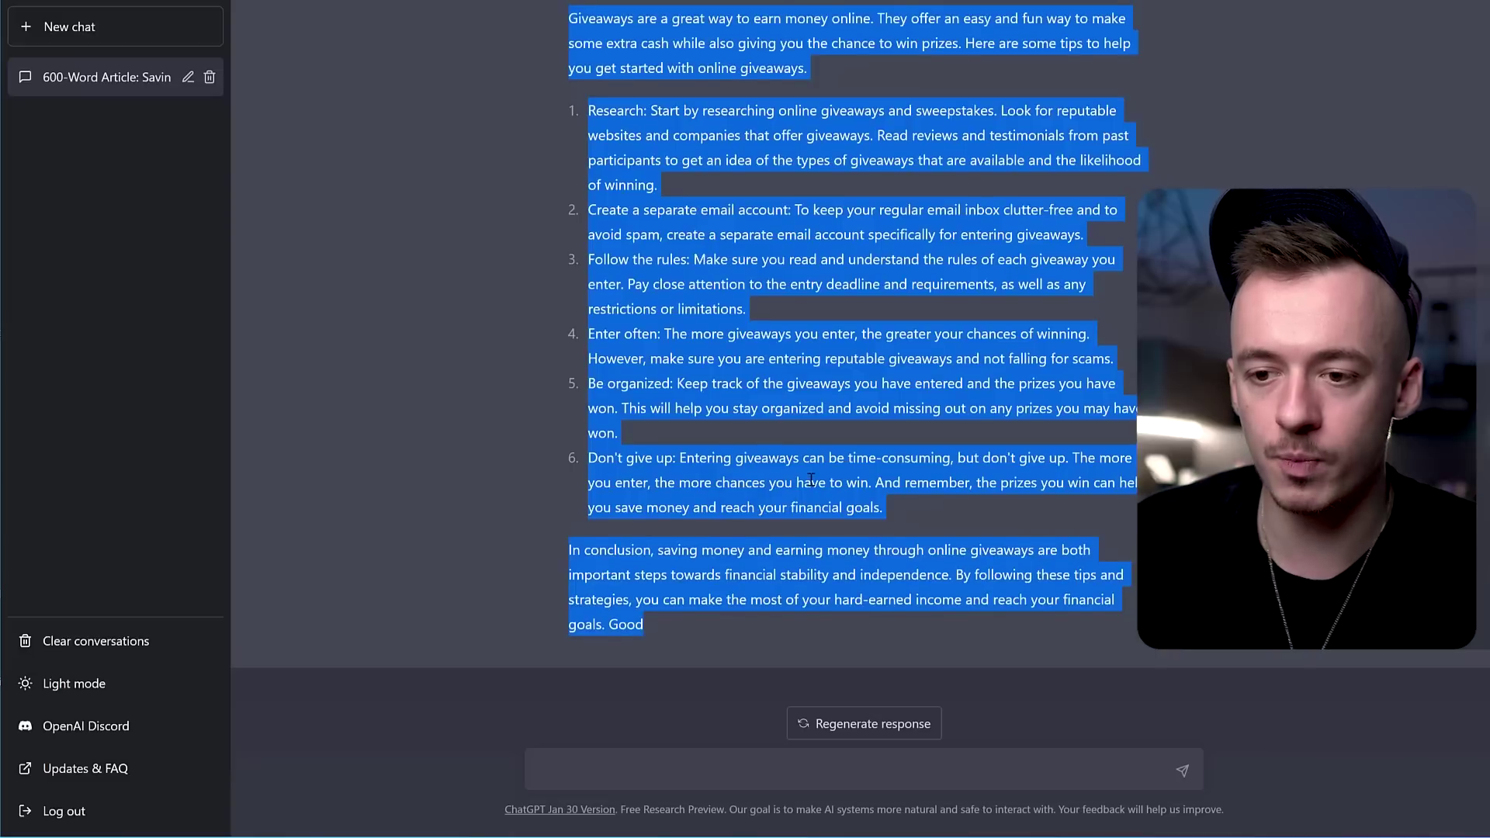
pyautogui.scroll(2, 672, 318)
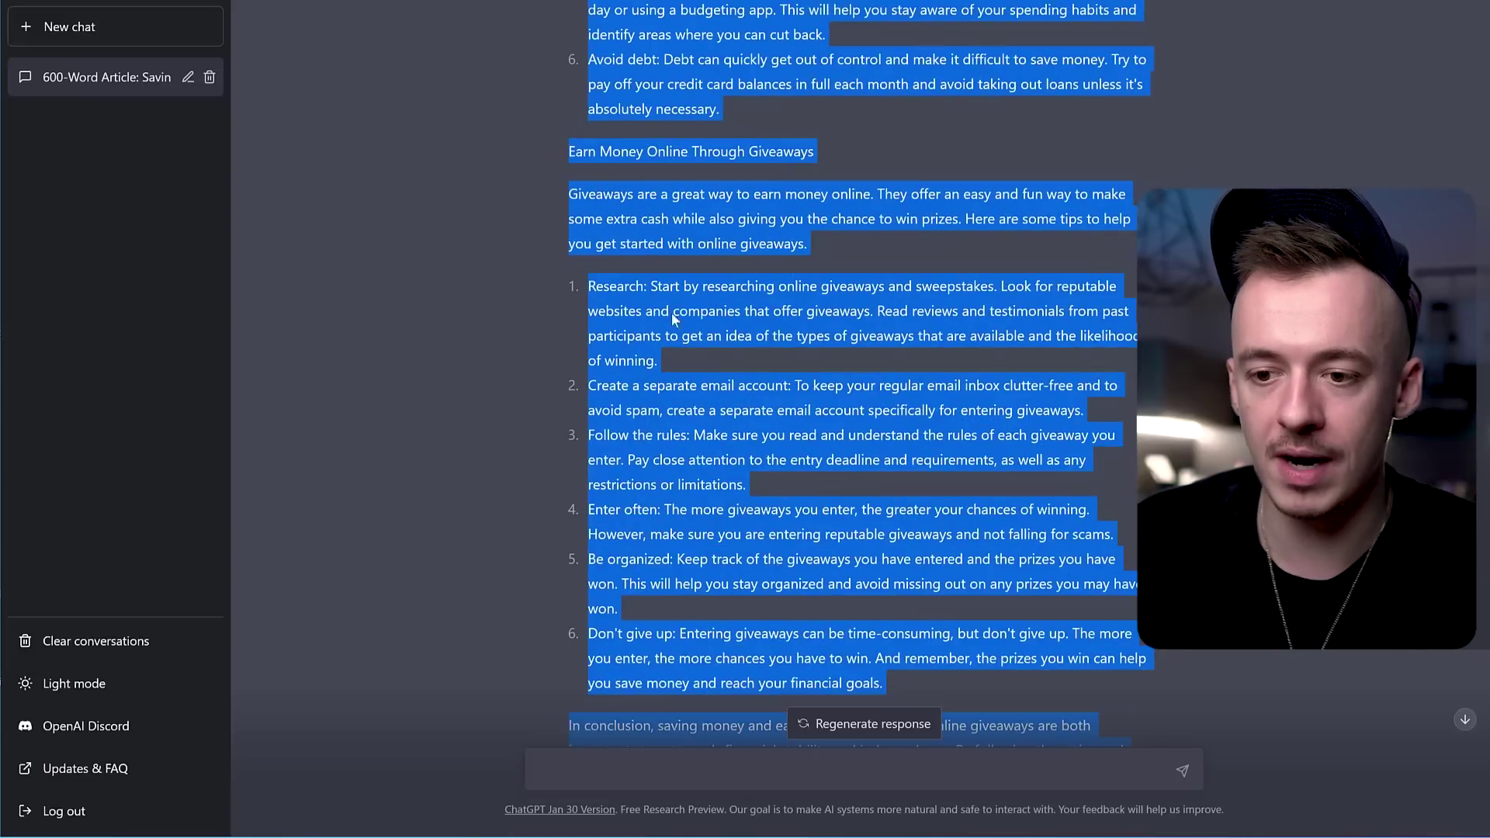
pyautogui.click(672, 319)
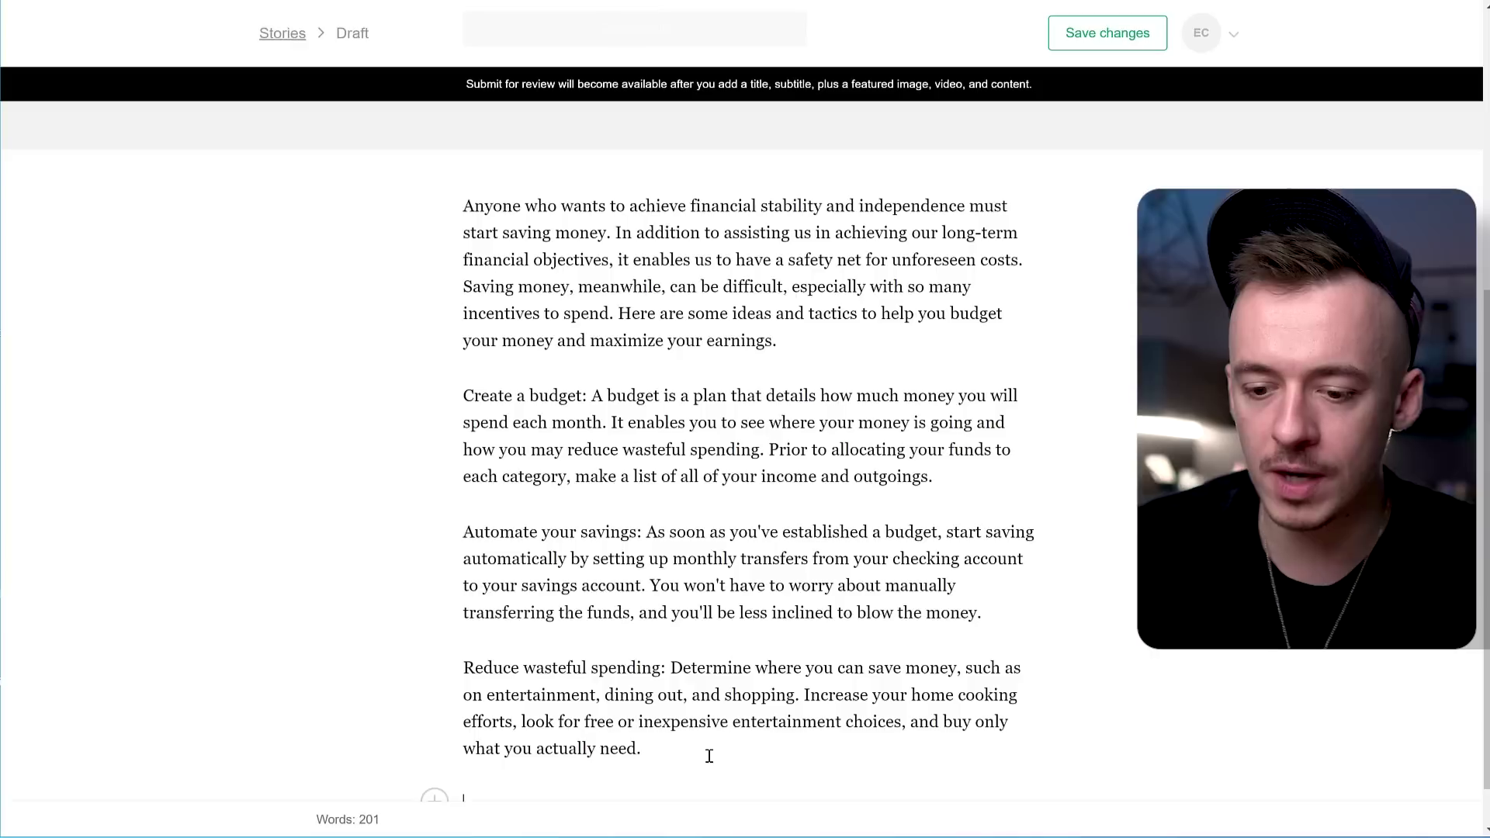
# Step: Append "=> Click here to Enter for $1000 Towards an iPhone 14 Plus!" below the Vocal draft's last paragraph and link it to the copied utopicmobile.com URL
pyautogui.hotkey('ctrl', 'v')
pyautogui.click(901, 701)
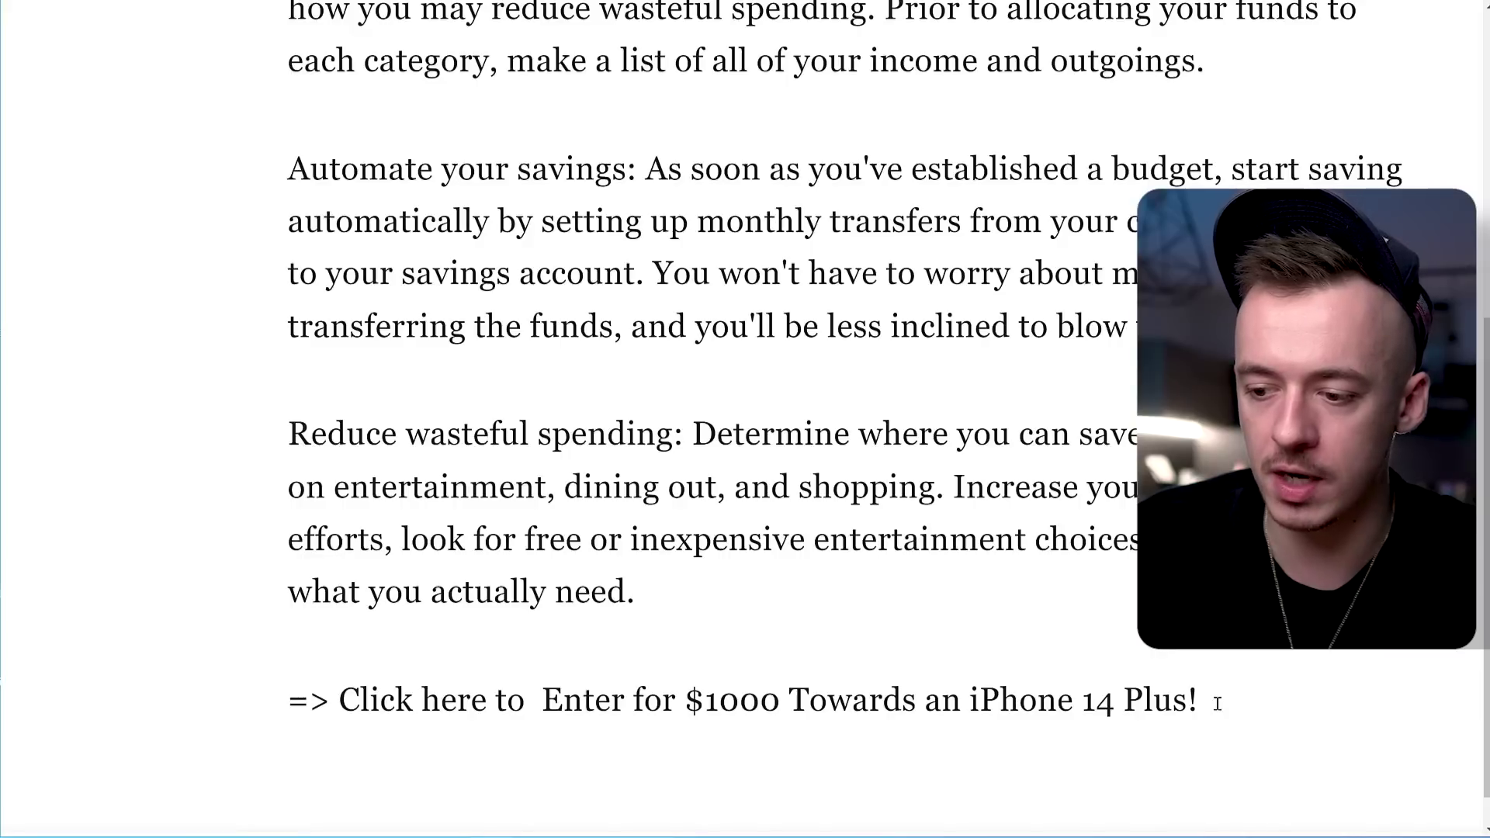
pyautogui.moveTo(1218, 702); pyautogui.dragTo(344, 706)
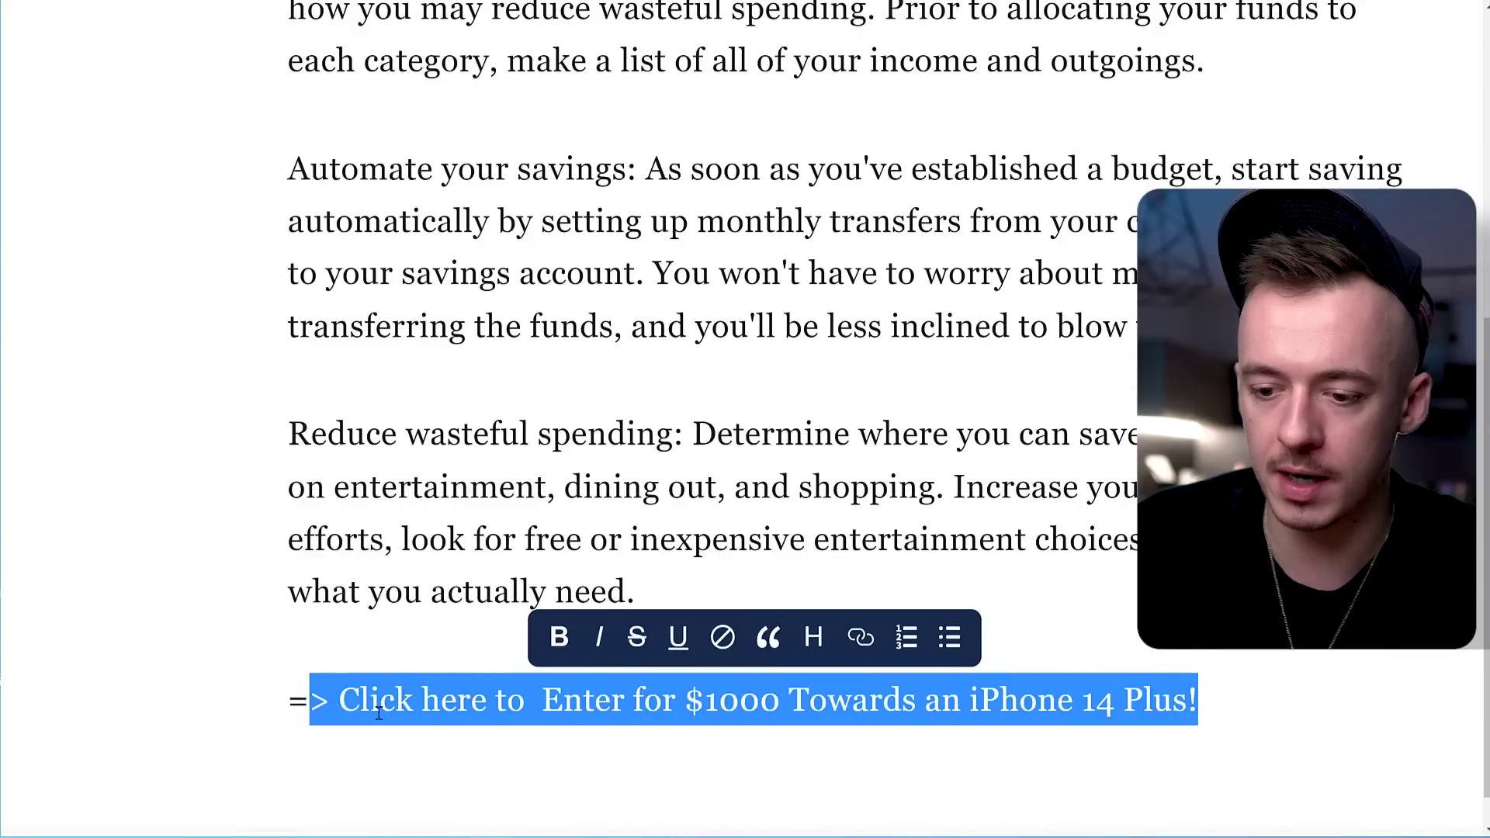
pyautogui.click(859, 639)
pyautogui.hotkey('ctrl', 'v')
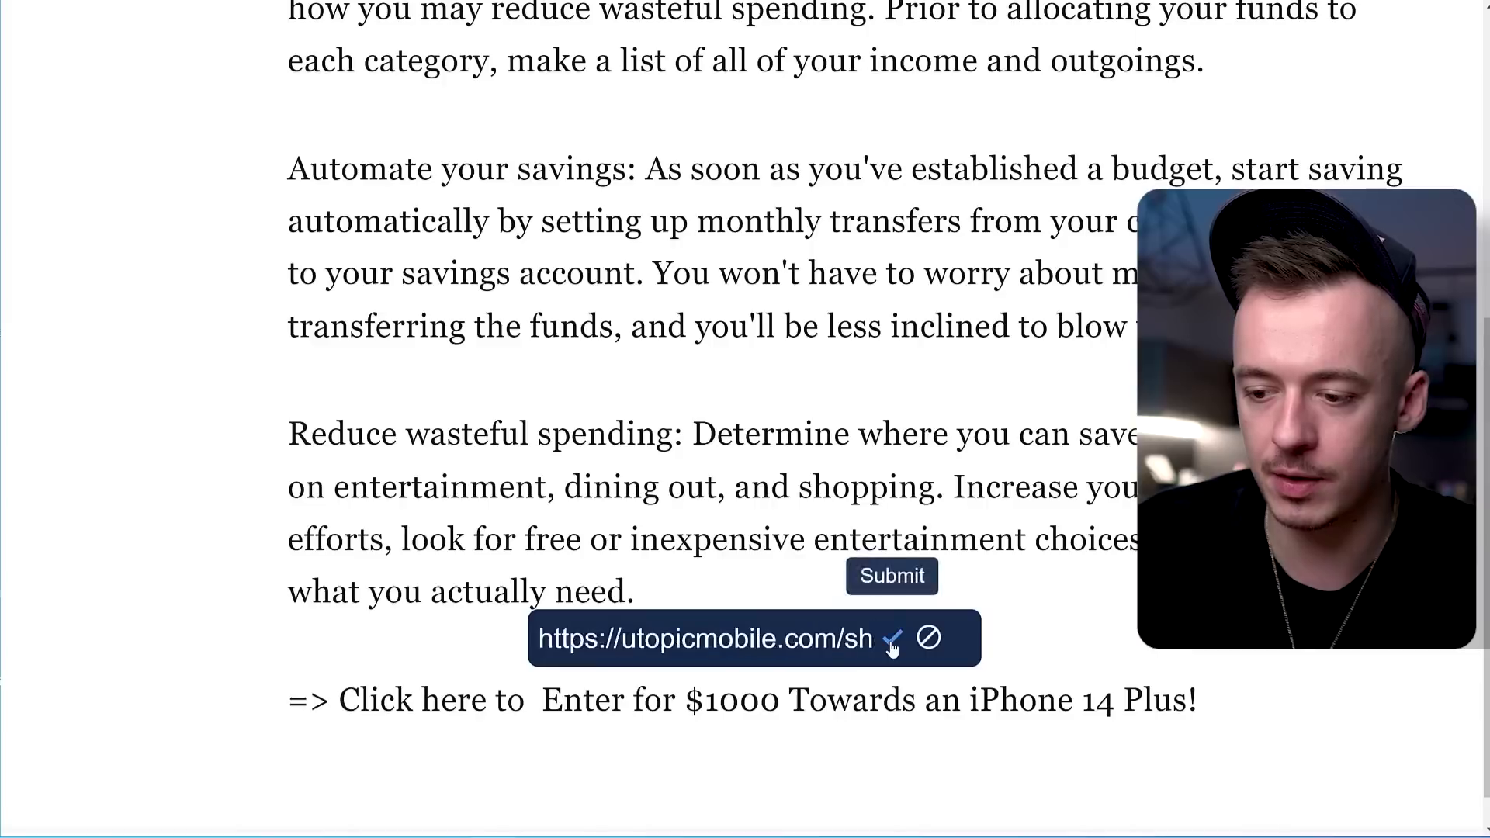
pyautogui.click(893, 637)
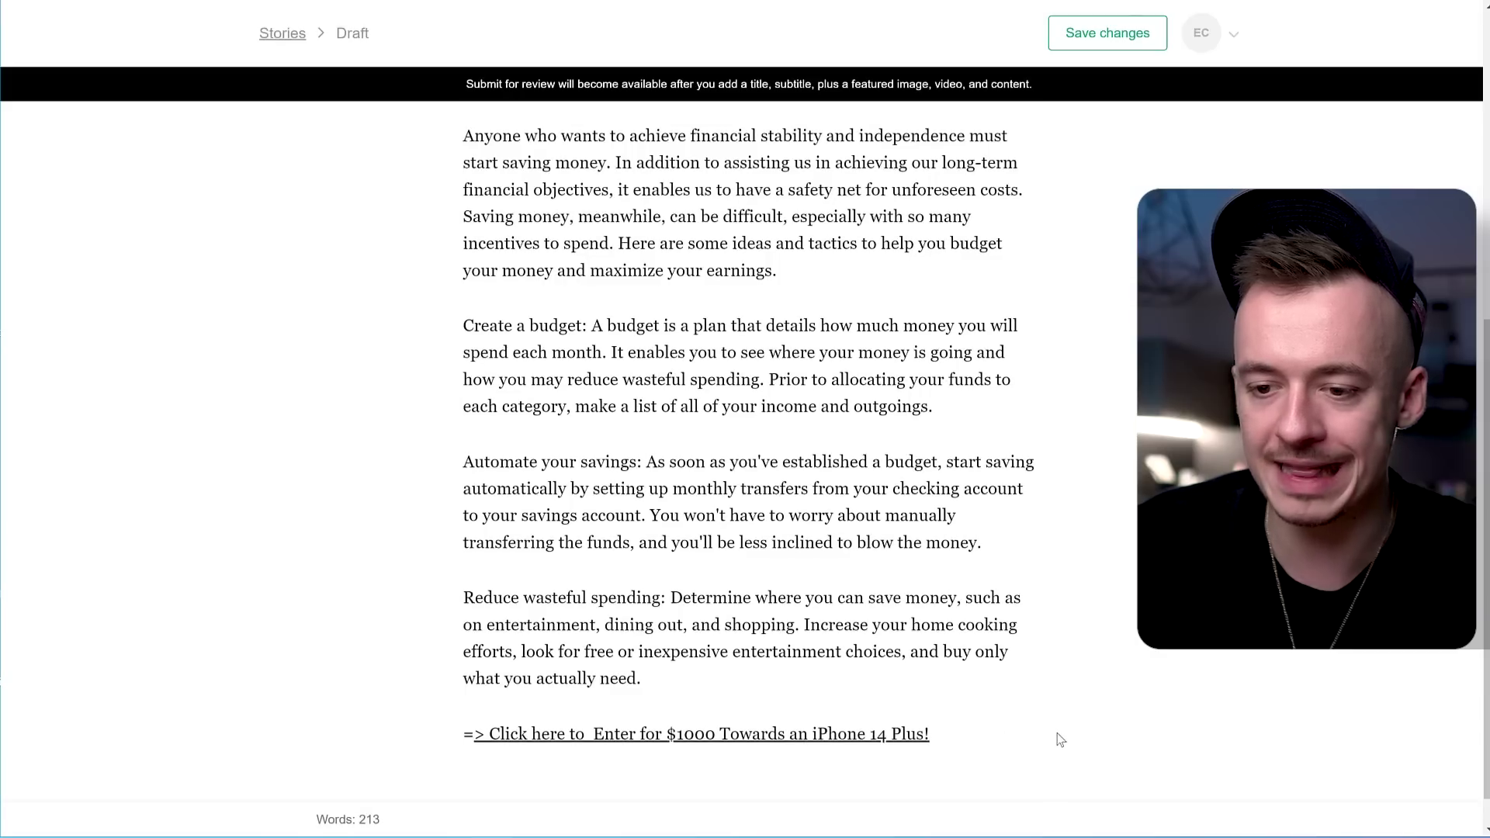
# Step: Review the ChatGPT article and the Vocal draft from title to linked line, and close the iPhone 14 Plus offer details in CPAGrip
pyautogui.scroll(7, 1058, 738)
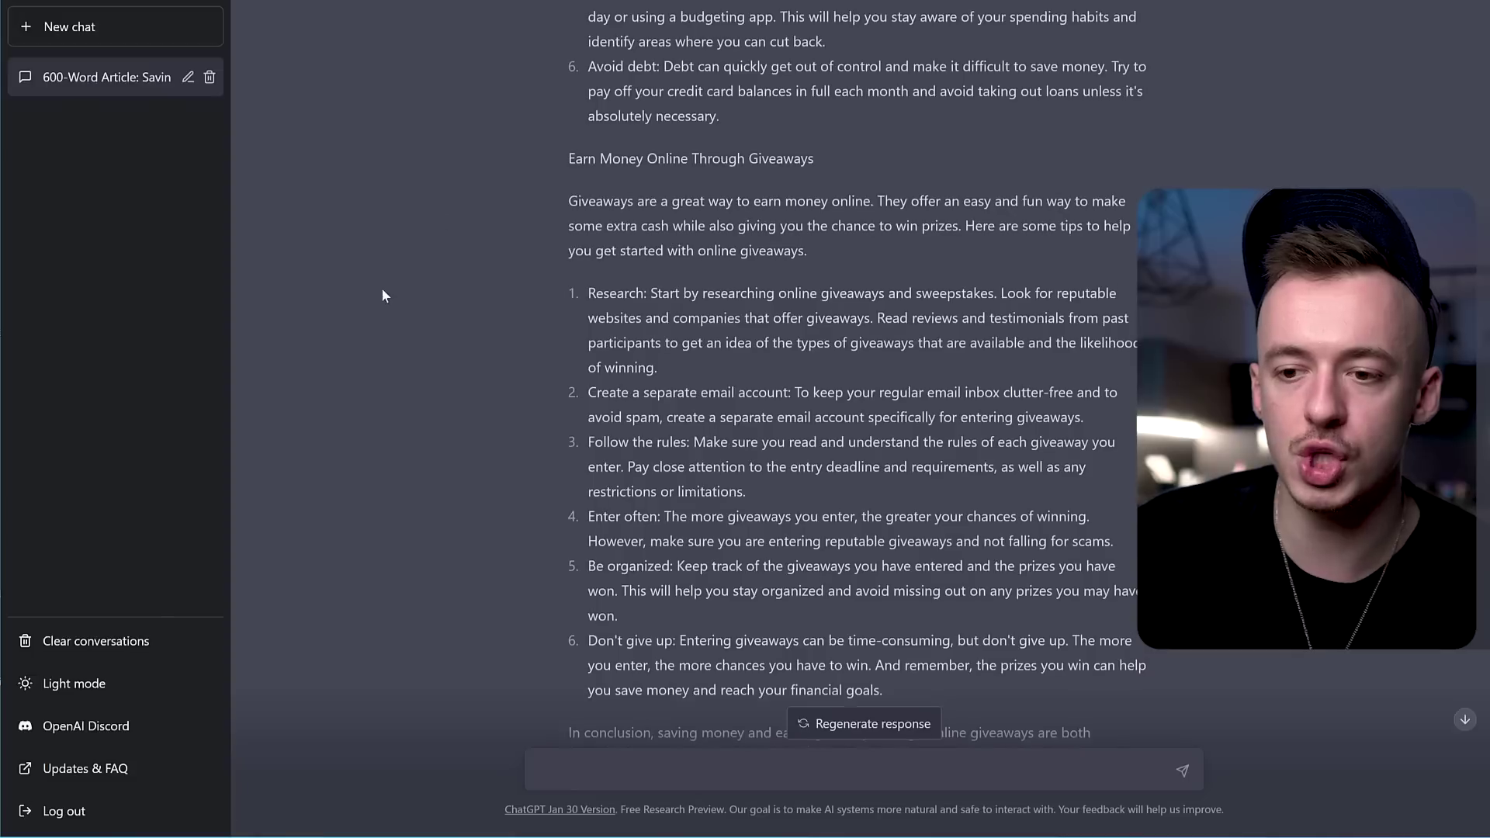
pyautogui.scroll(6, 480, 416)
pyautogui.scroll(-2, 736, 374)
pyautogui.scroll(-2, 736, 374)
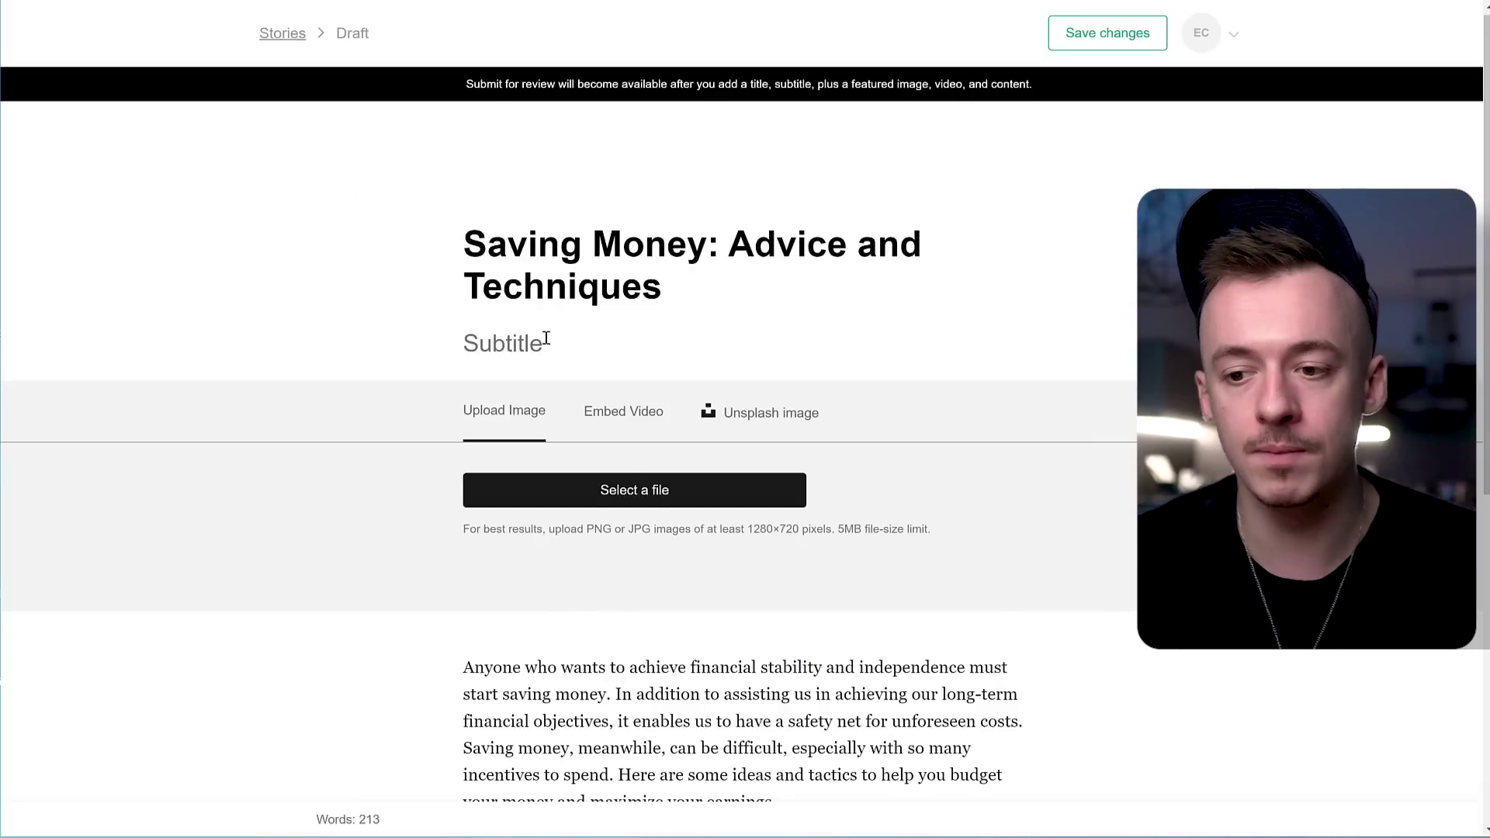
pyautogui.scroll(-7, 1053, 700)
pyautogui.click(1052, 700)
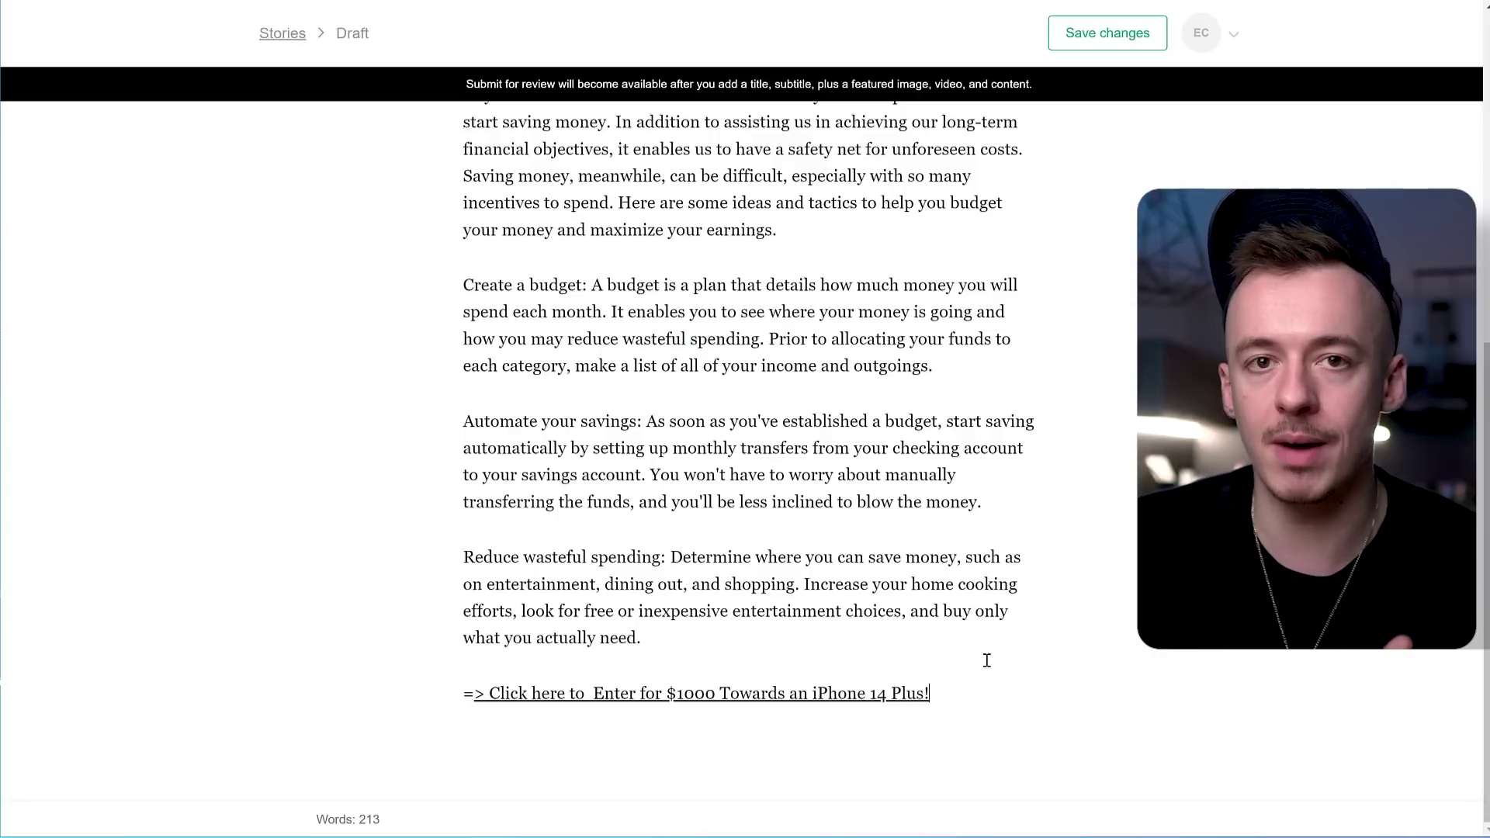
pyautogui.scroll(1, 943, 643)
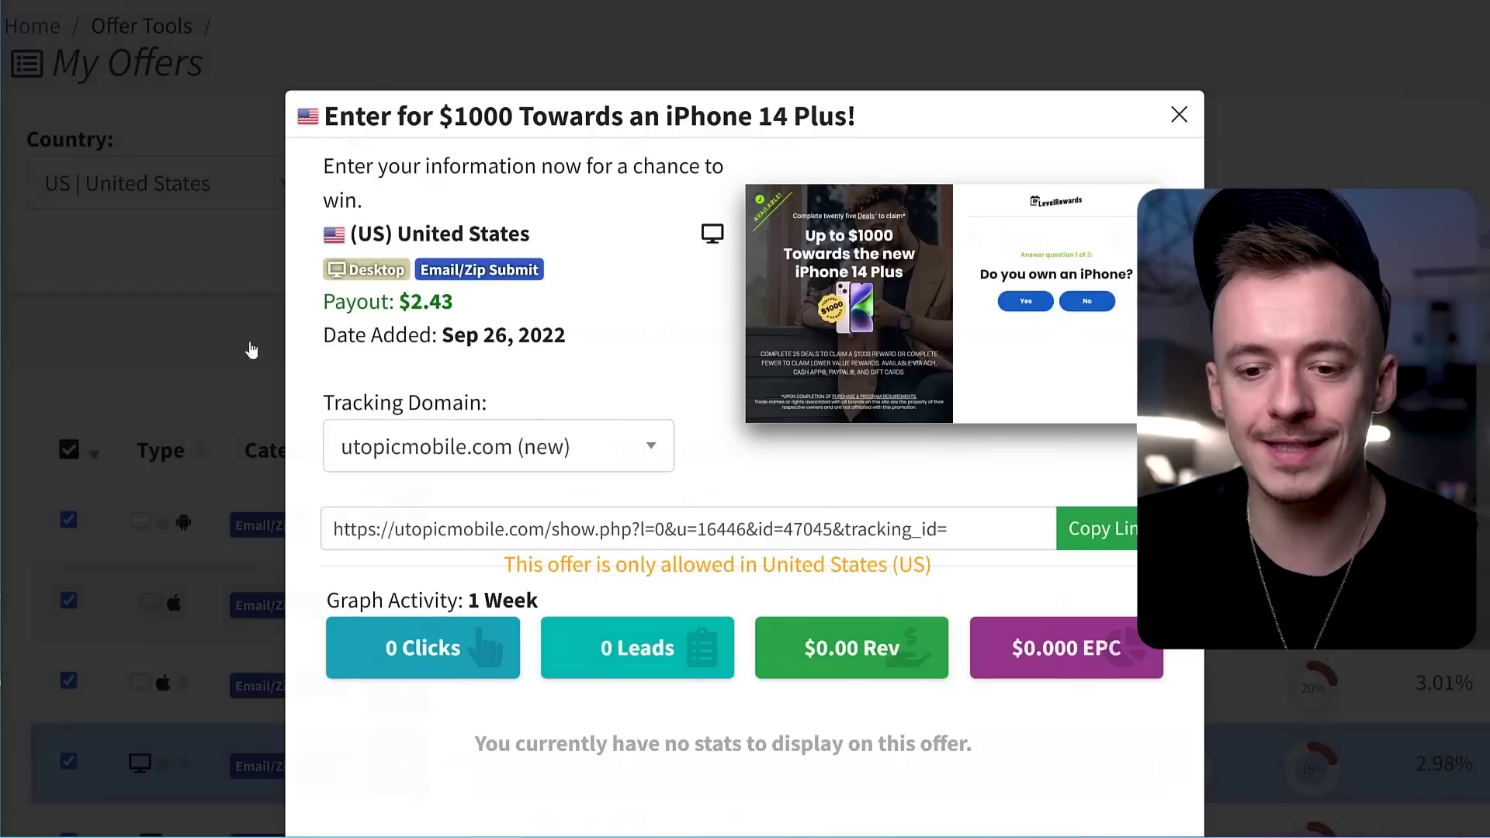
pyautogui.click(249, 346)
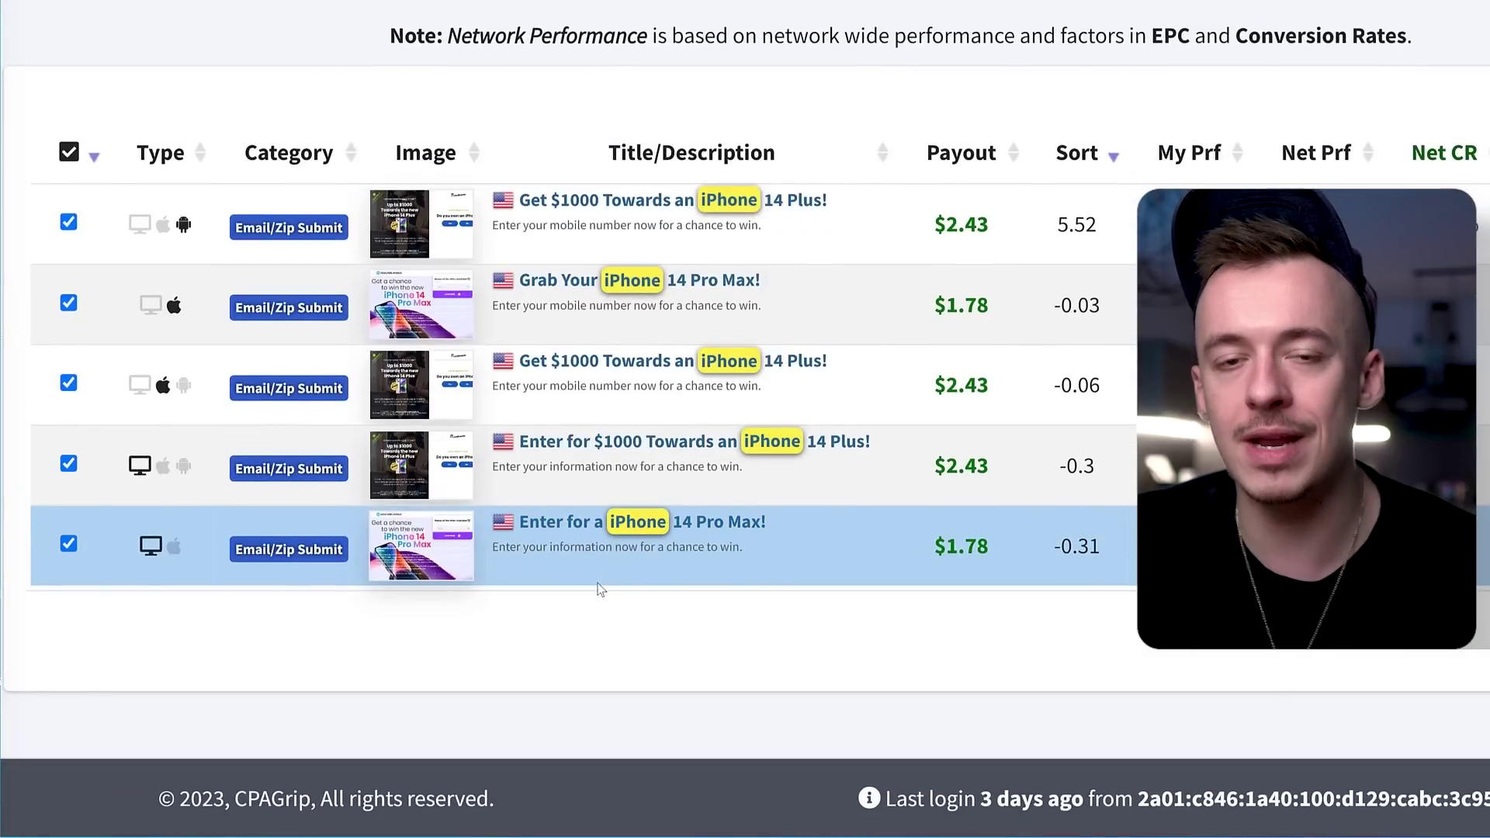